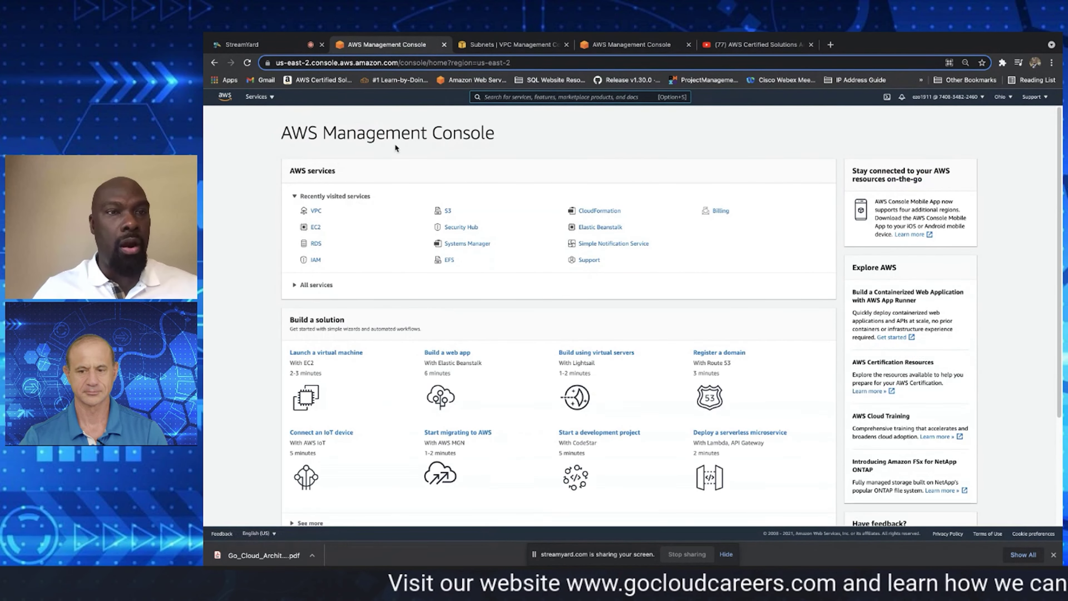
Search for the VPC service, open it and show the list of existing VPCs
type("vpc")
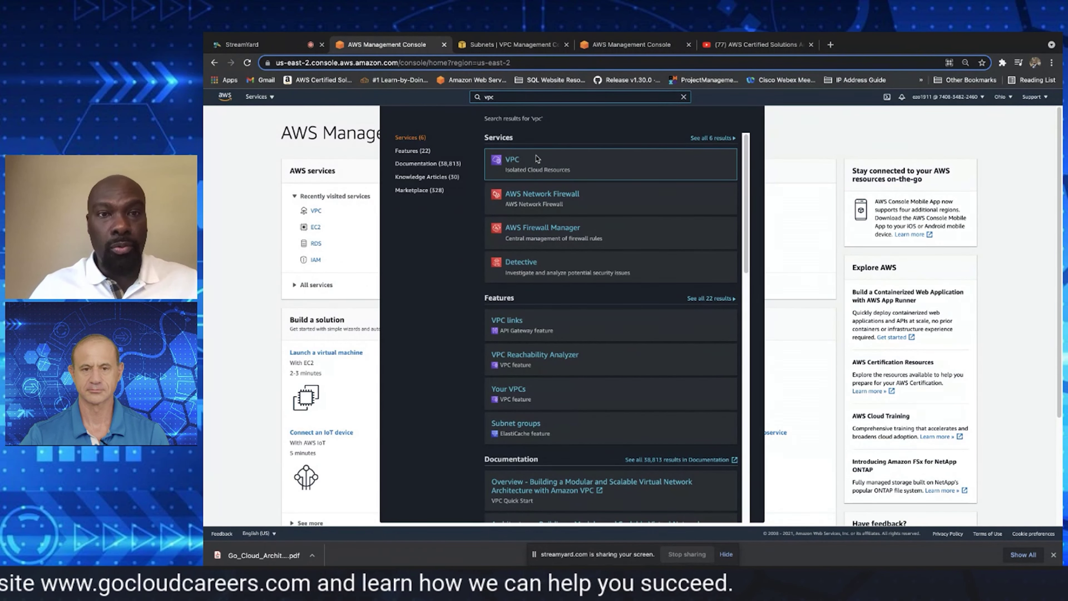
left_click(516, 162)
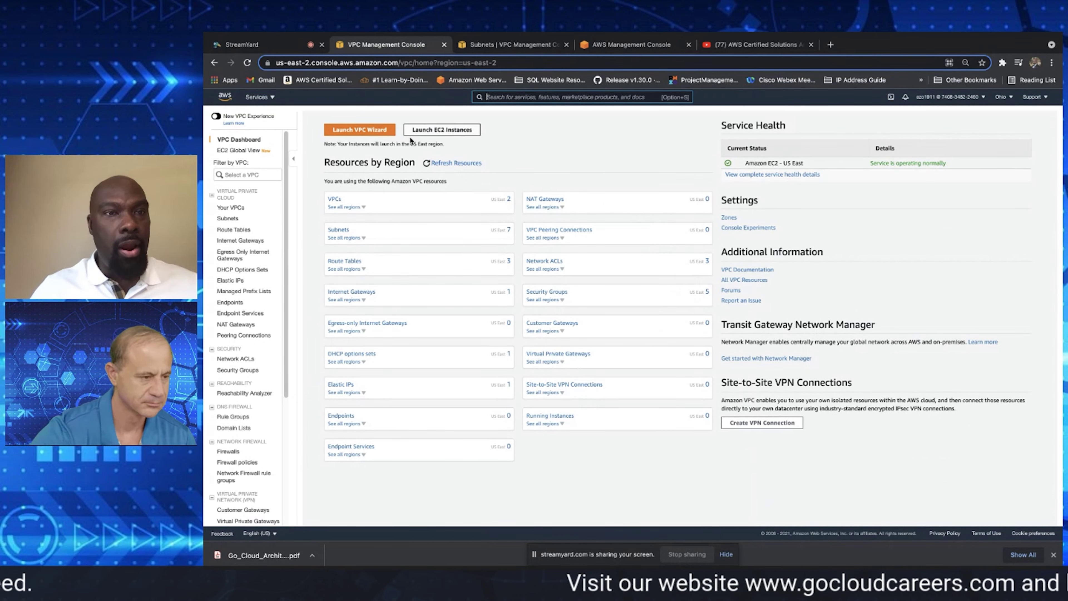
left_click(335, 199)
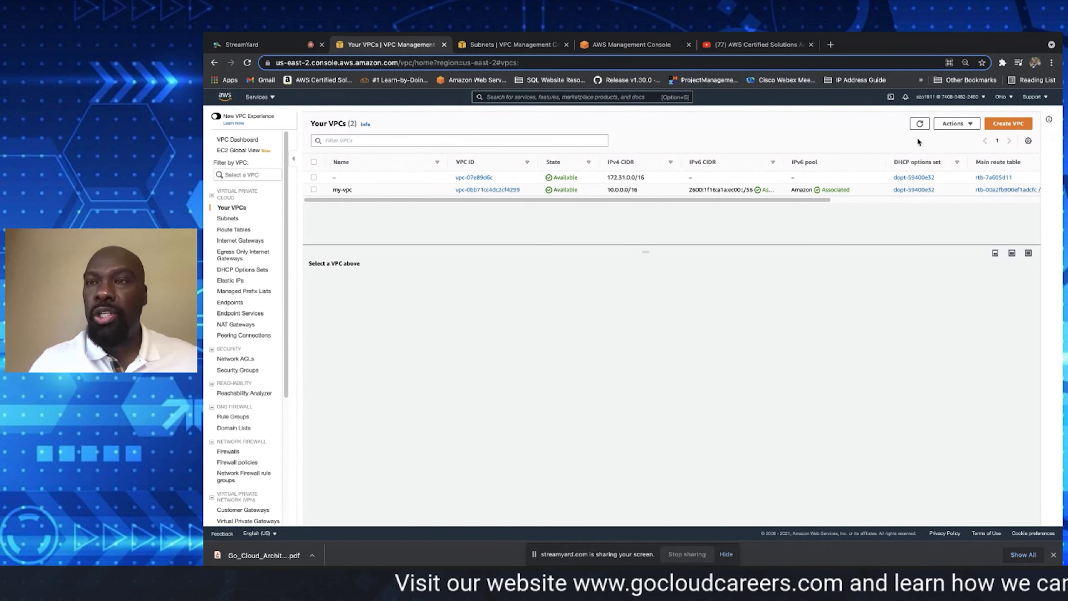
Start a new VPC and give it the name tag my-vpc02
left_click(1008, 124)
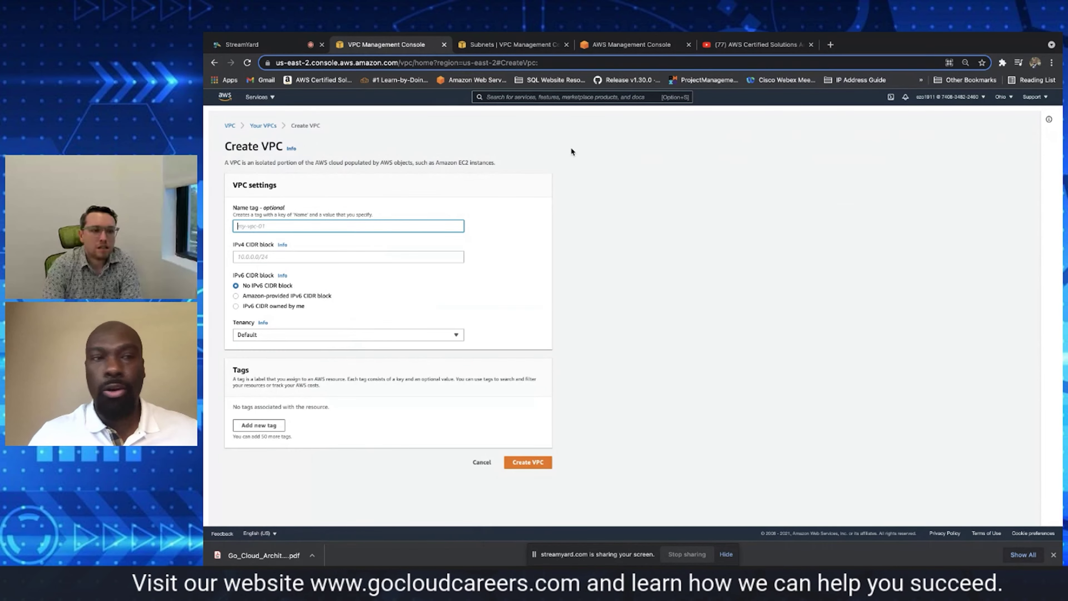
left_click(264, 227)
type("my")
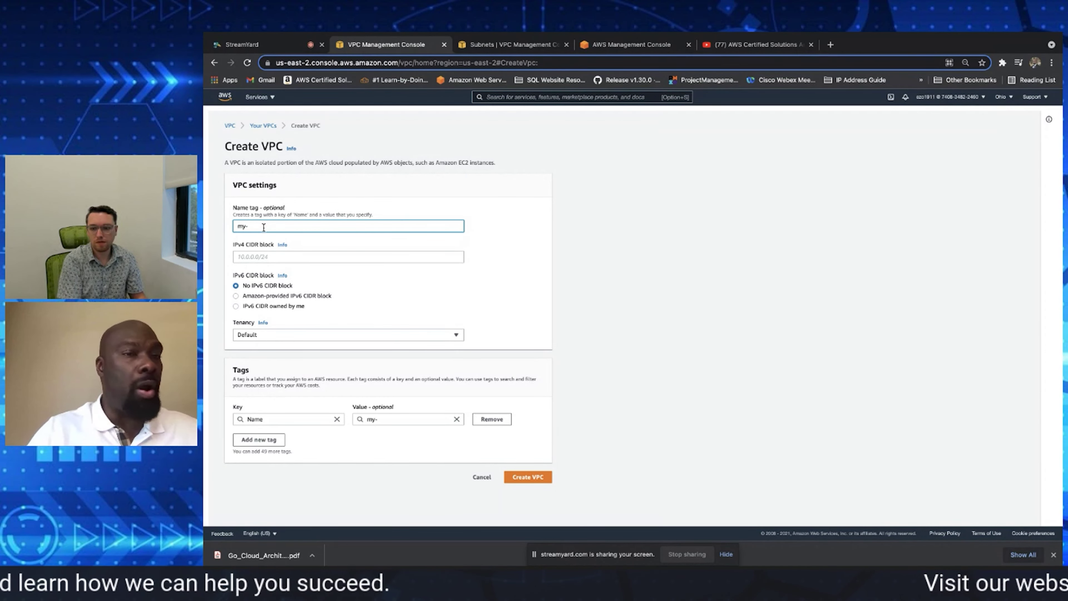
type("-vp")
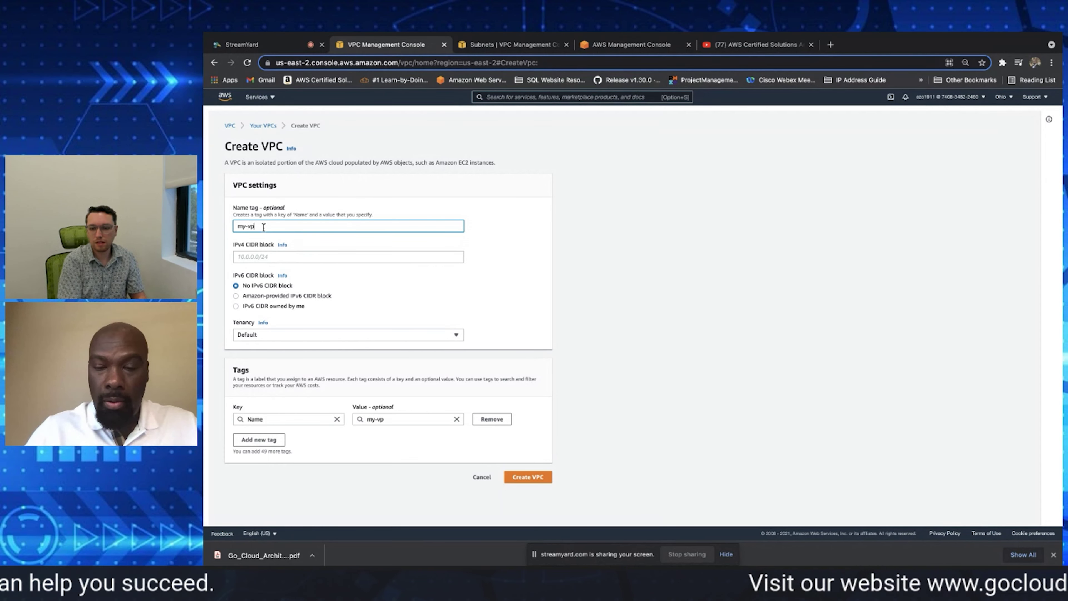
type("c")
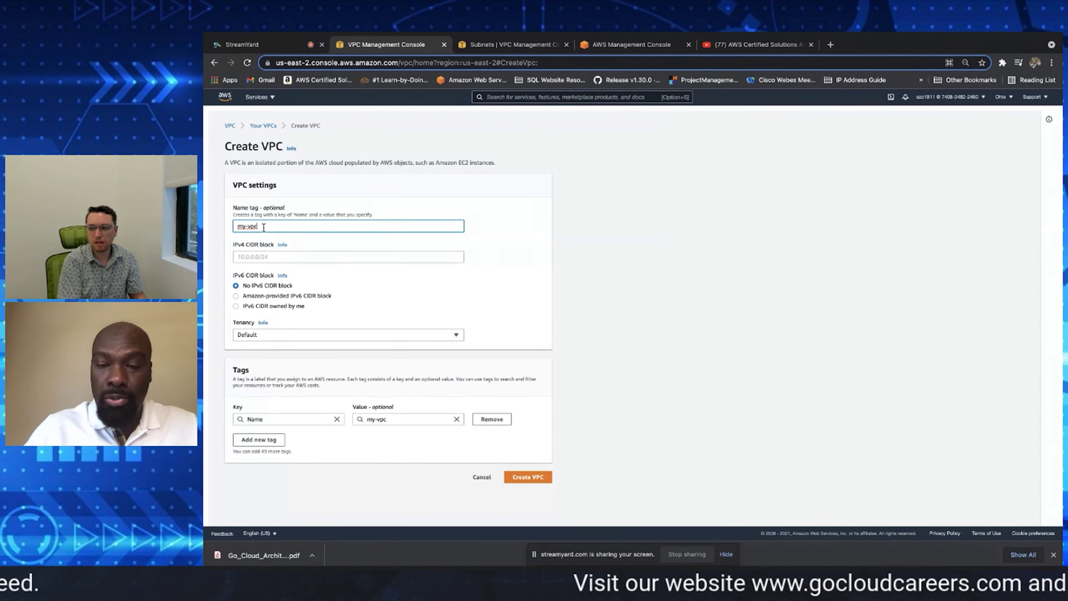
type("02")
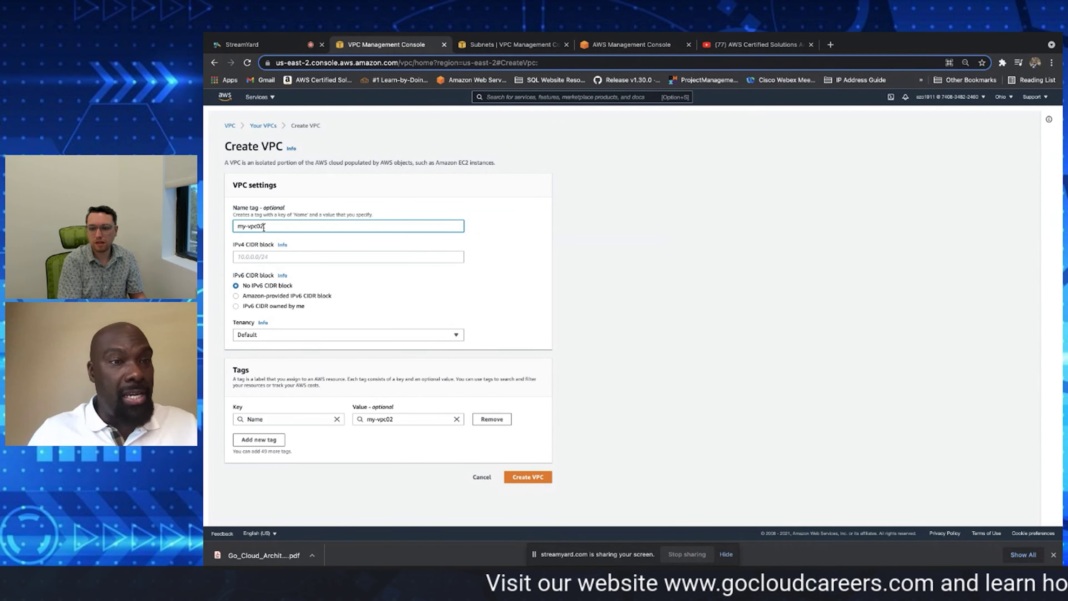
Set the IPv4 CIDR block to 10.0.0.0/16 and create the VPC
left_click(259, 257)
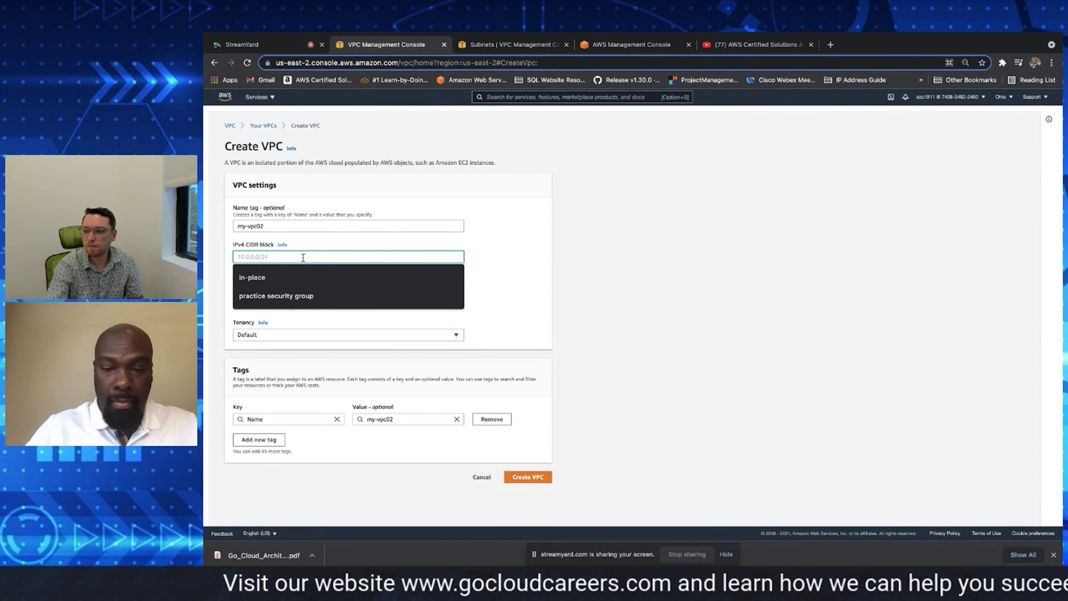
type("10.")
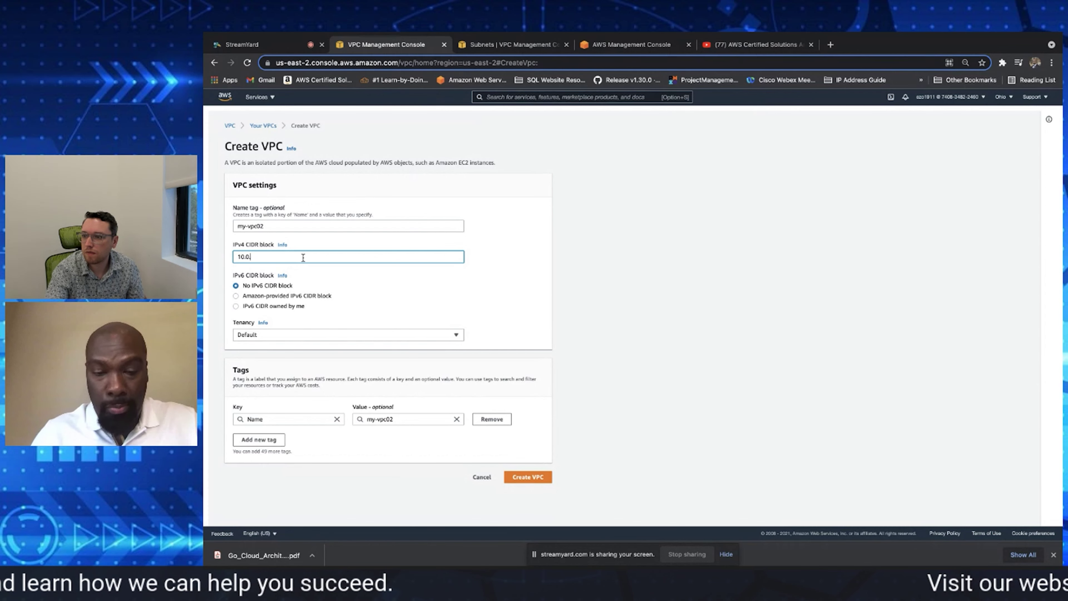
type("0.0.0")
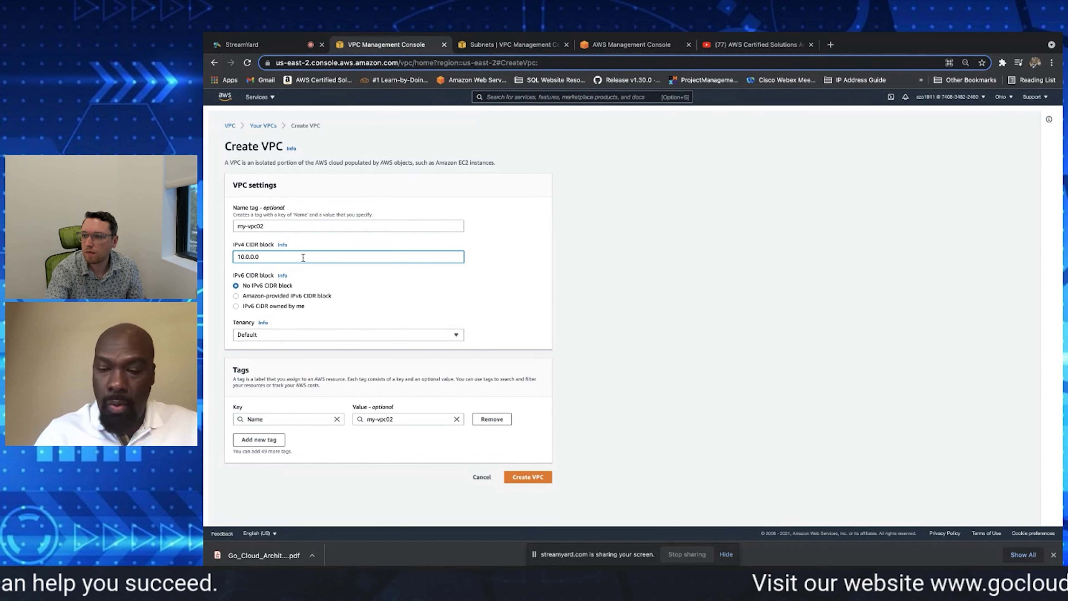
type("/16")
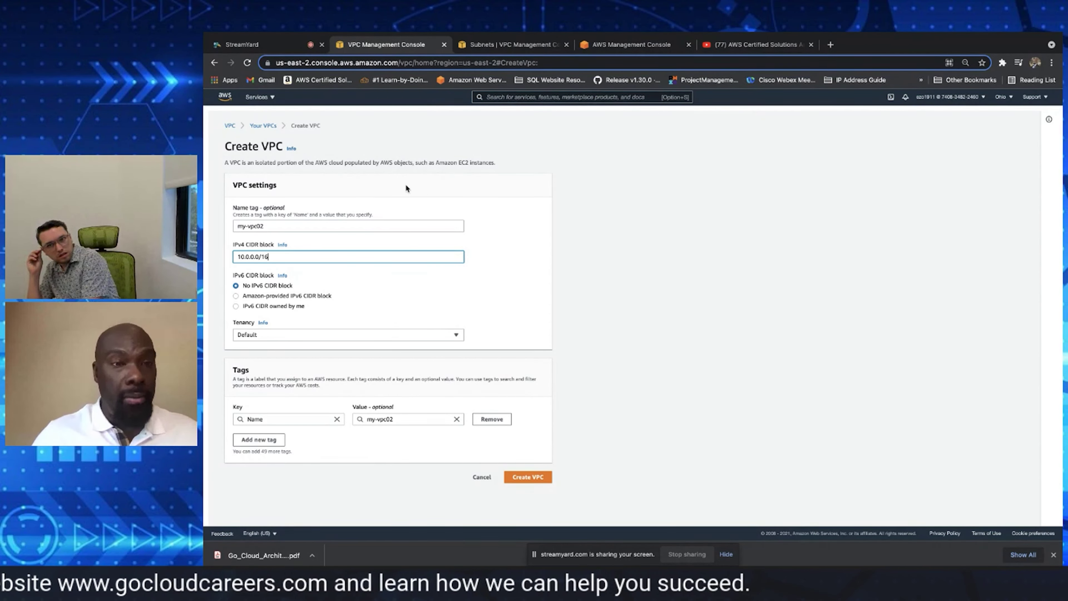
left_click(523, 477)
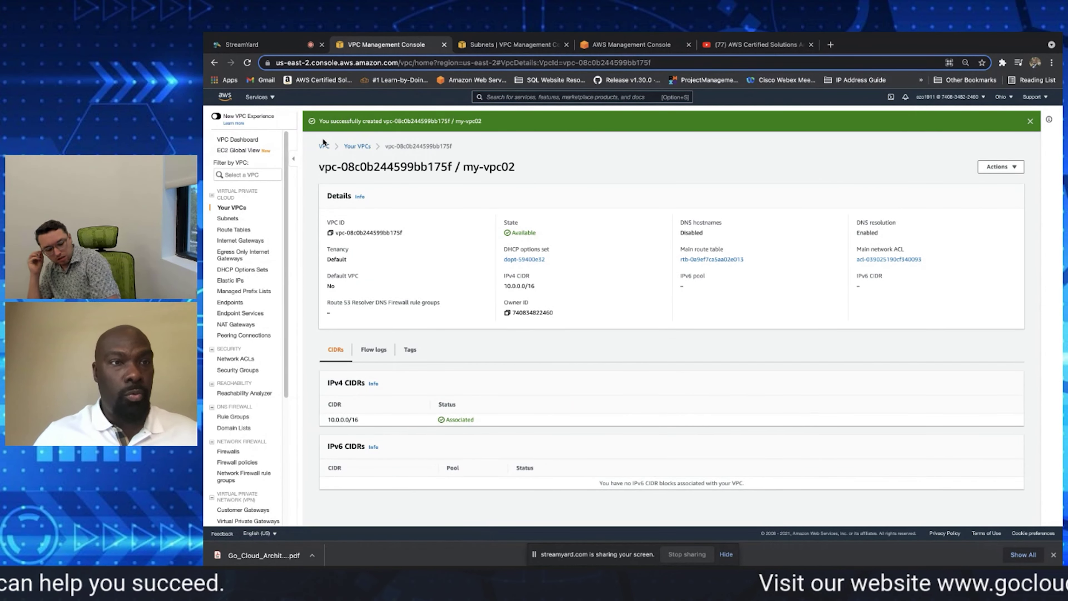
Go back to the list of VPCs and select my-vpc02 to view its details
left_click(326, 146)
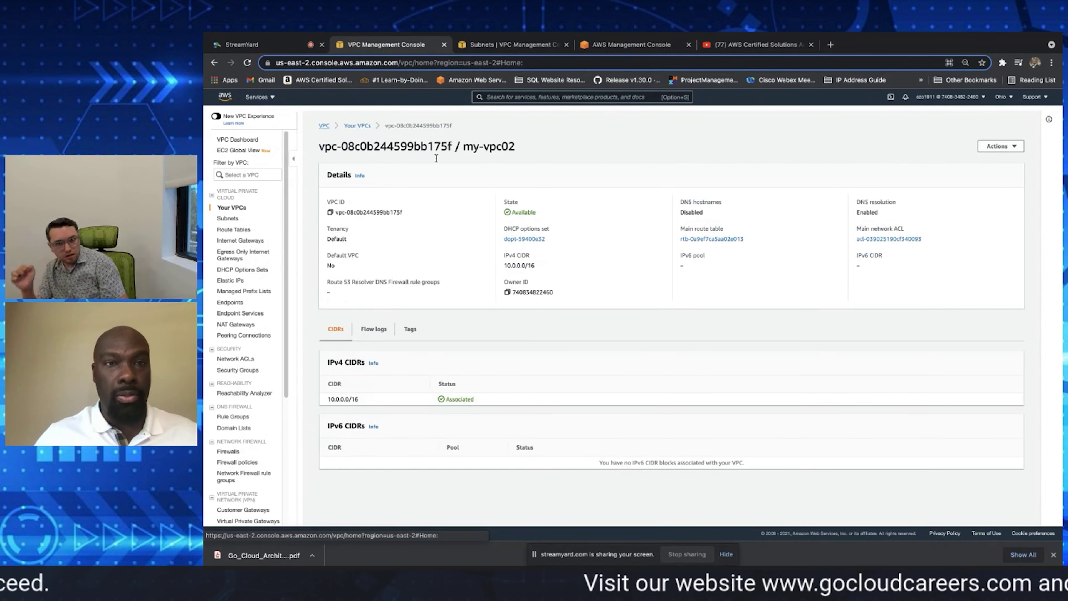
left_click(334, 200)
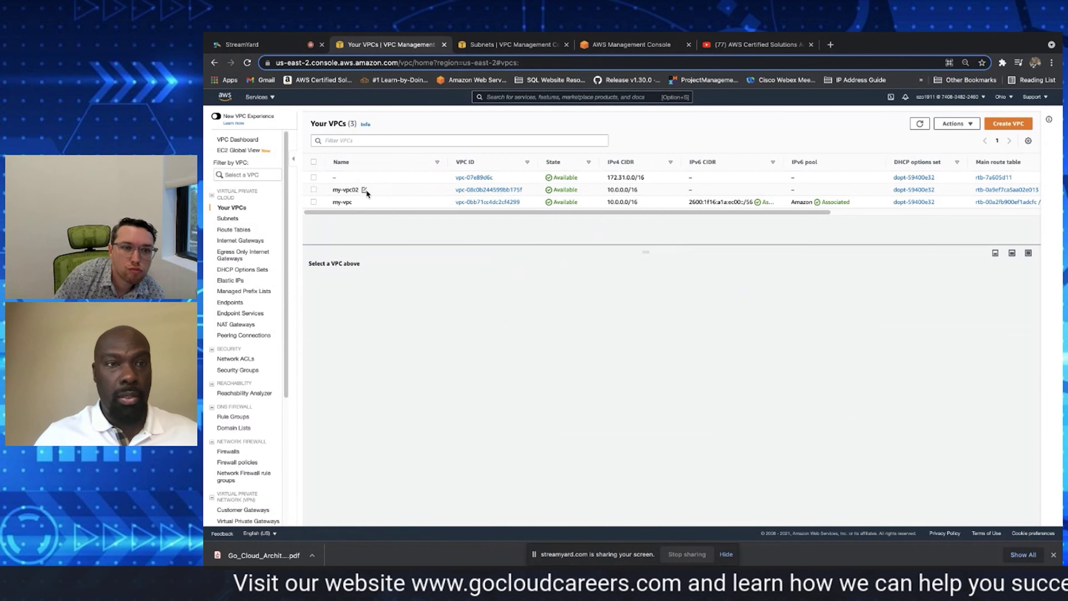
left_click(312, 190)
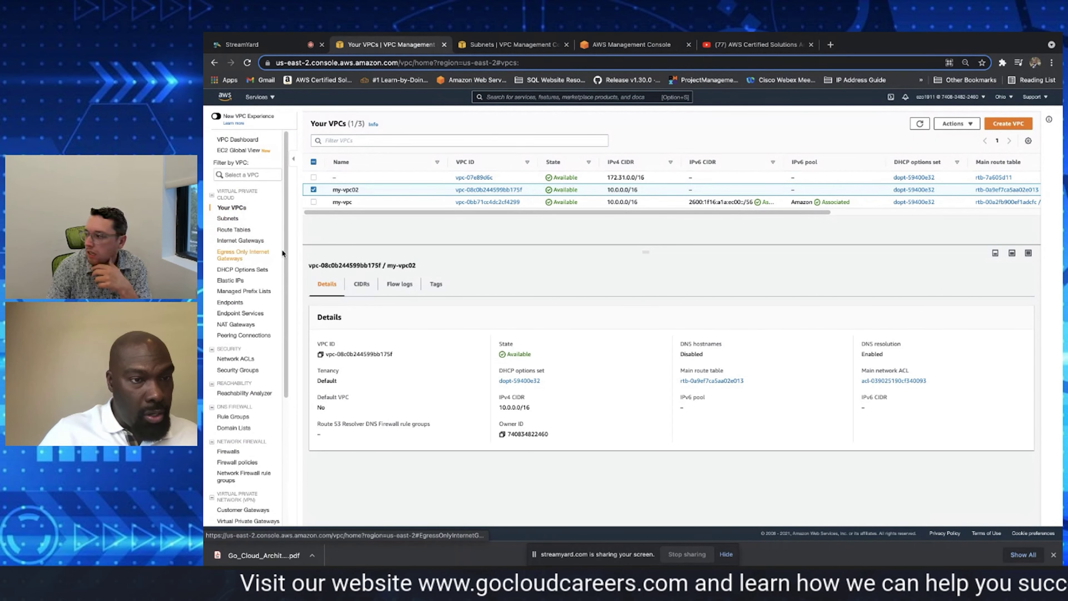
left_click_drag(286, 245, 292, 217)
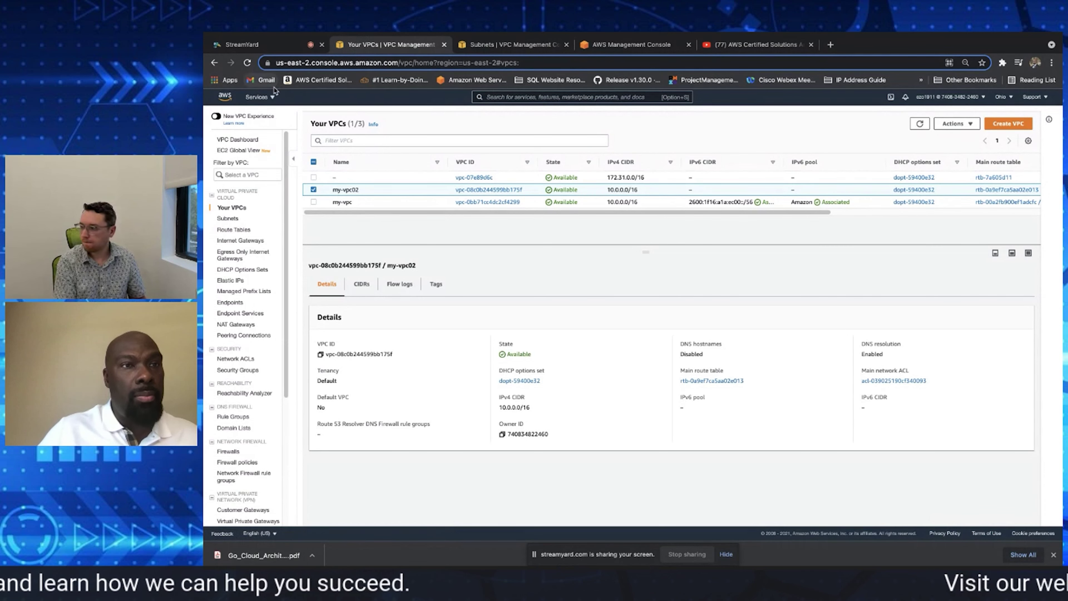
Open the AWS console home in a new browser tab and go to the VPC dashboard there
right_click(227, 98)
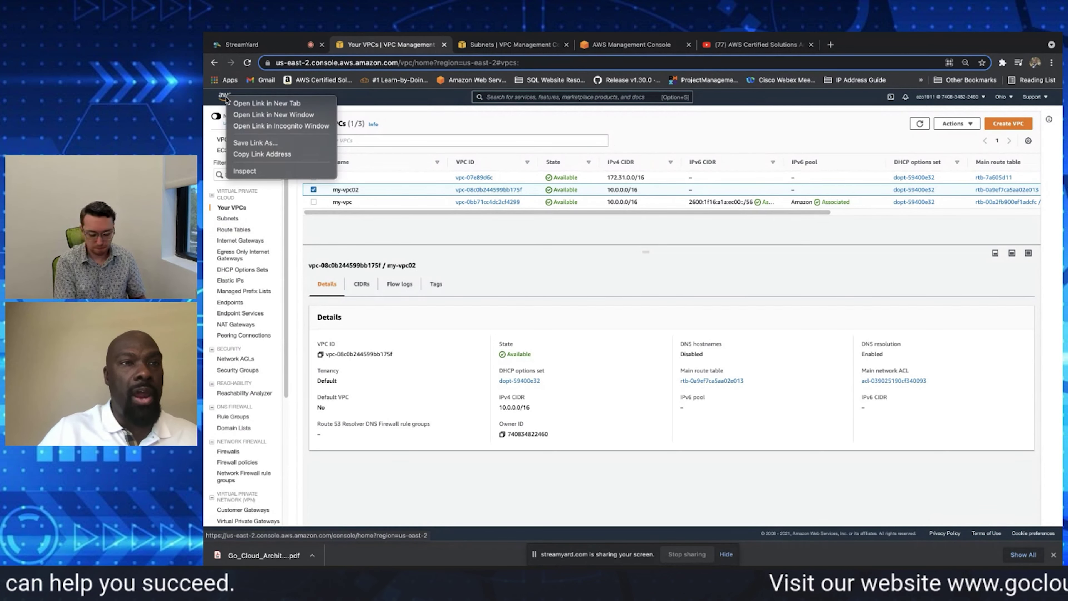
left_click(244, 103)
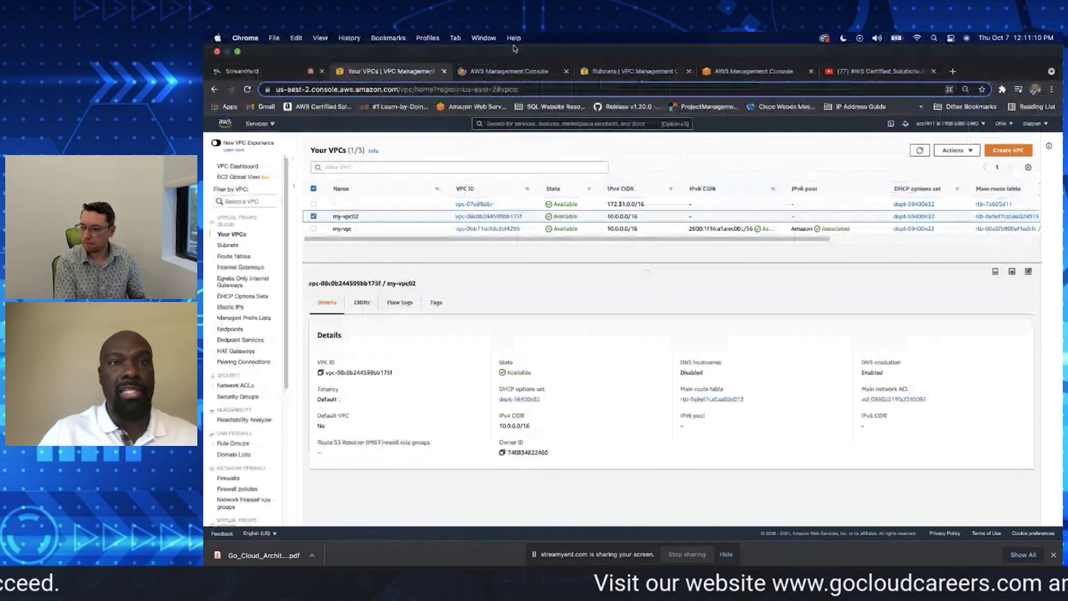
left_click(498, 73)
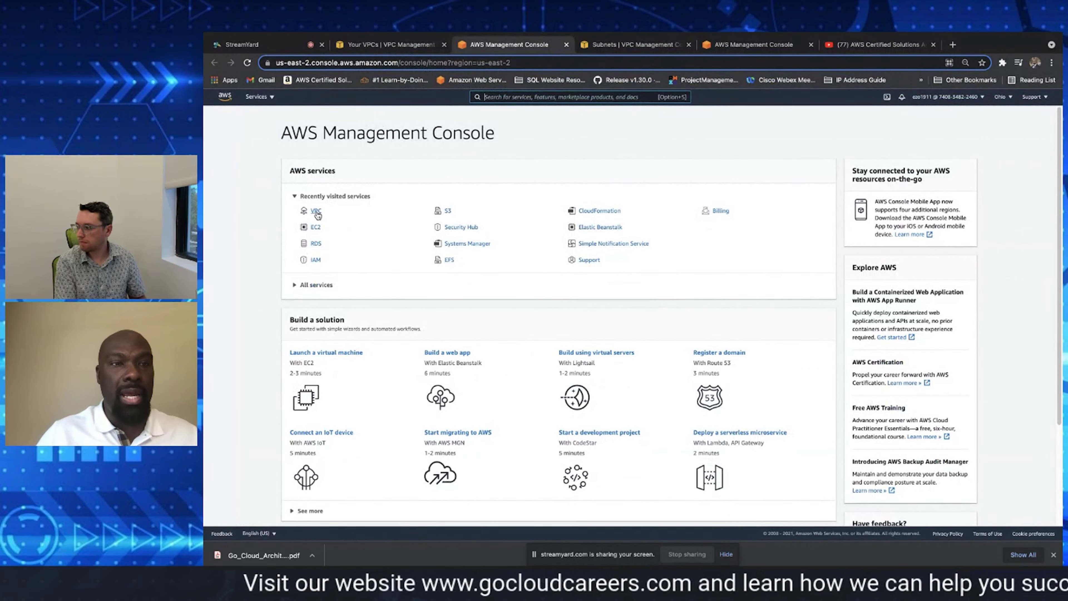
left_click(316, 211)
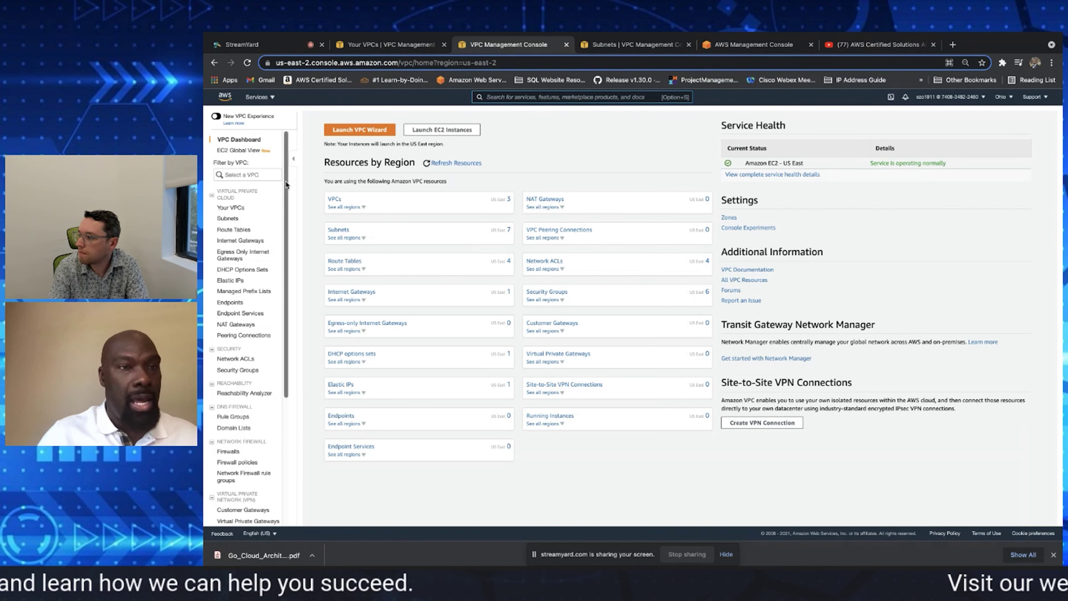
Create an internet gateway with the name tag my-igw02
scroll(288, 192, "down", 1)
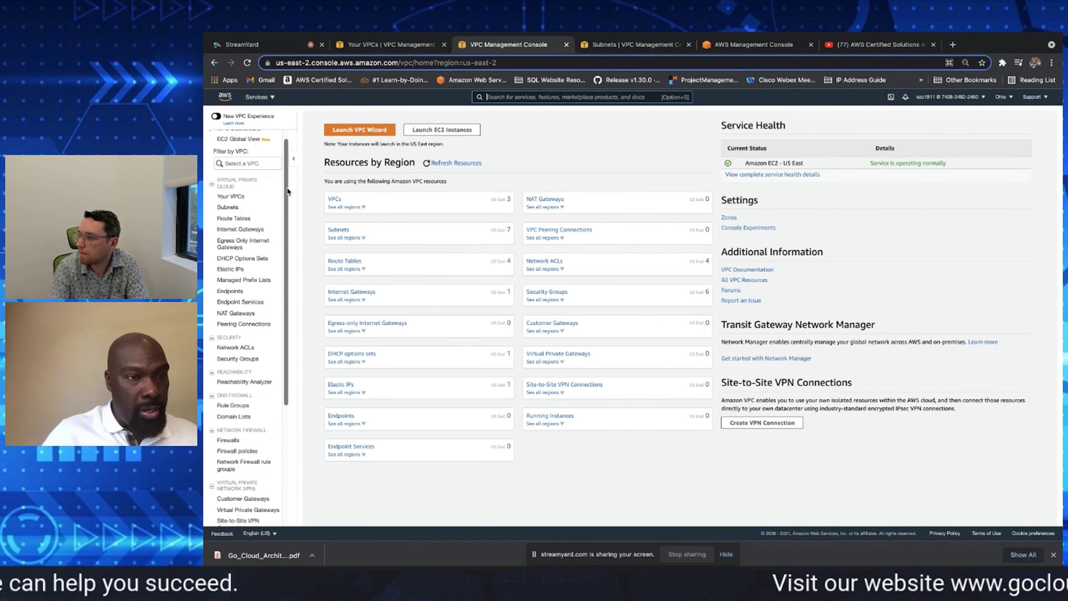
left_click(247, 231)
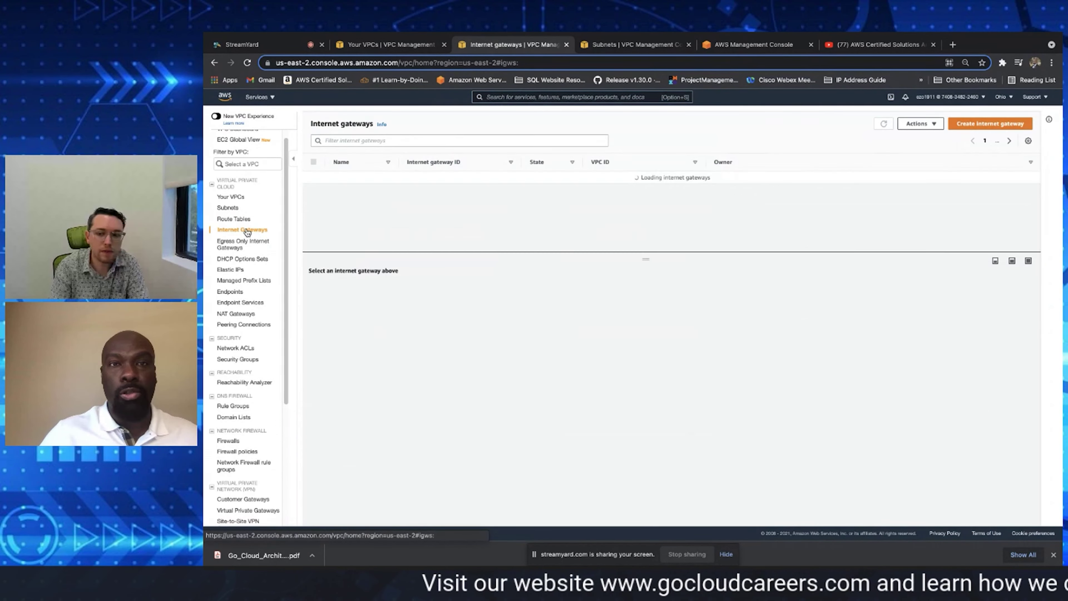
left_click(978, 124)
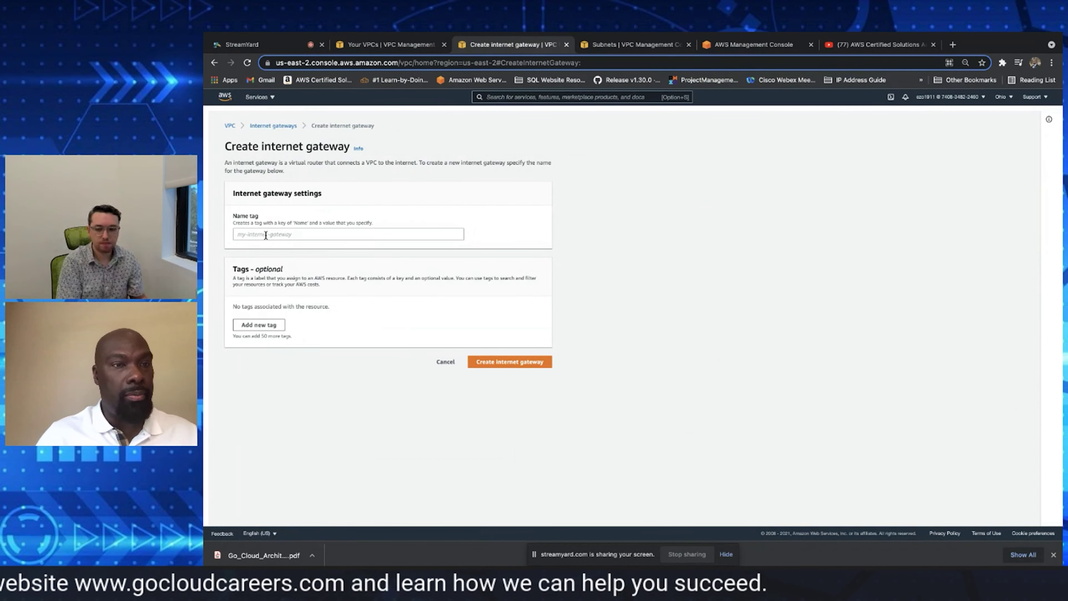
left_click(265, 235)
type("my")
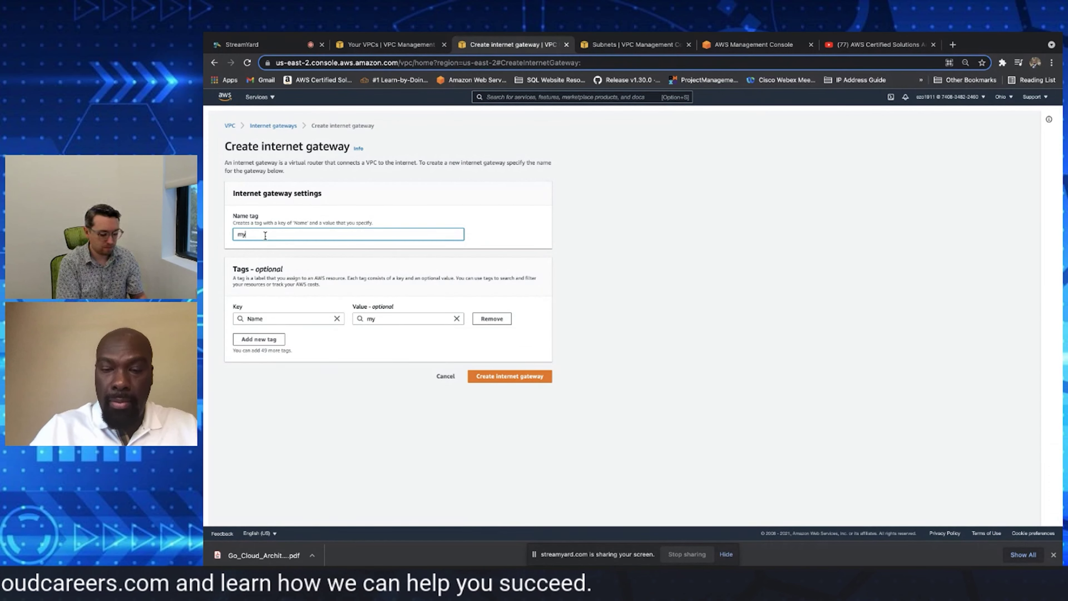
type("-")
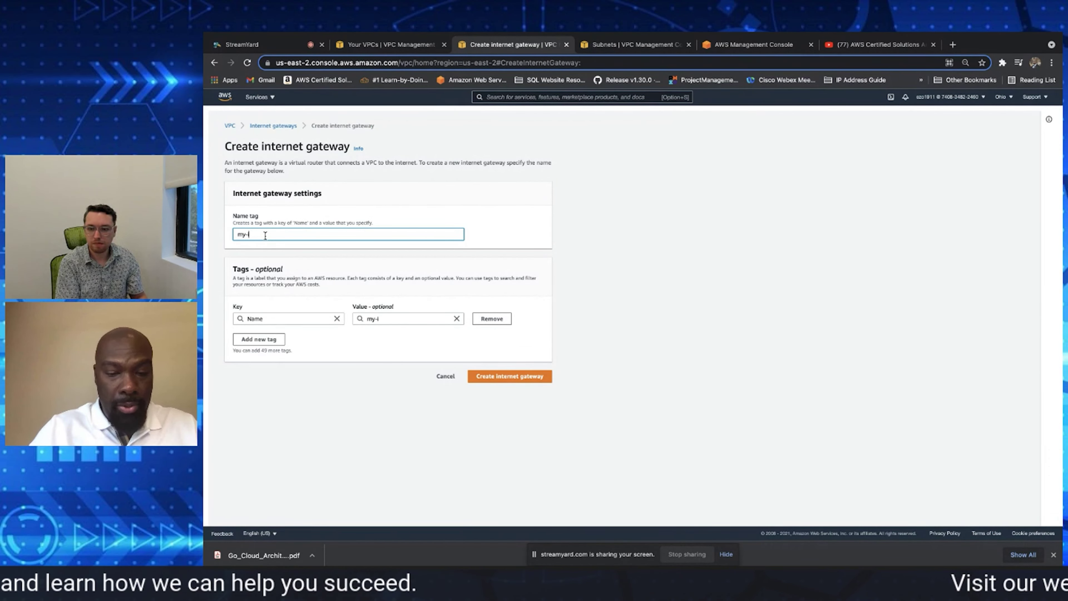
type("igw")
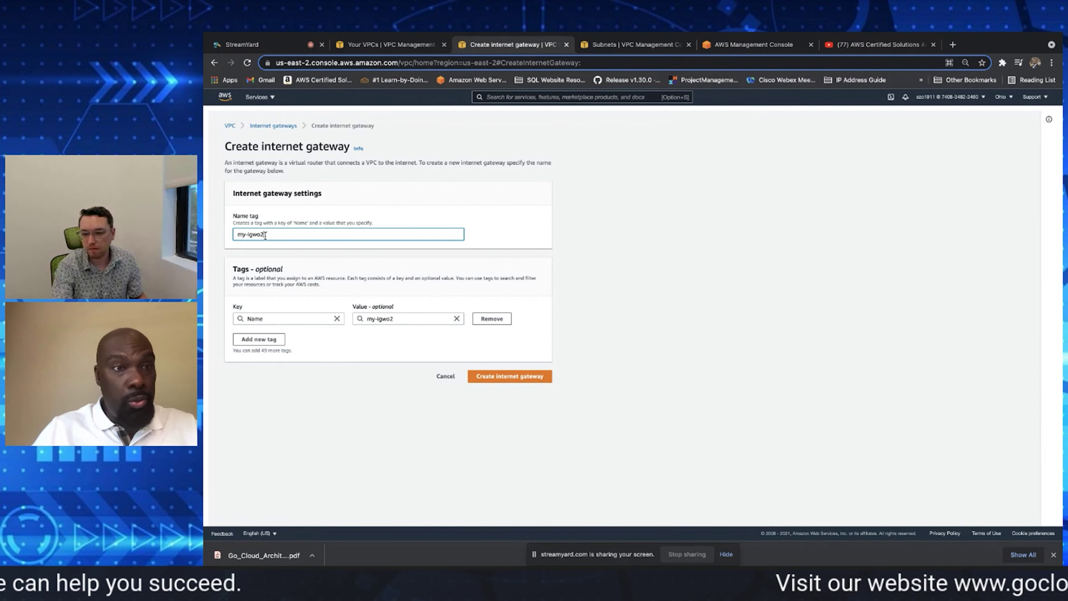
type("o")
key("BackSpace")
type("02")
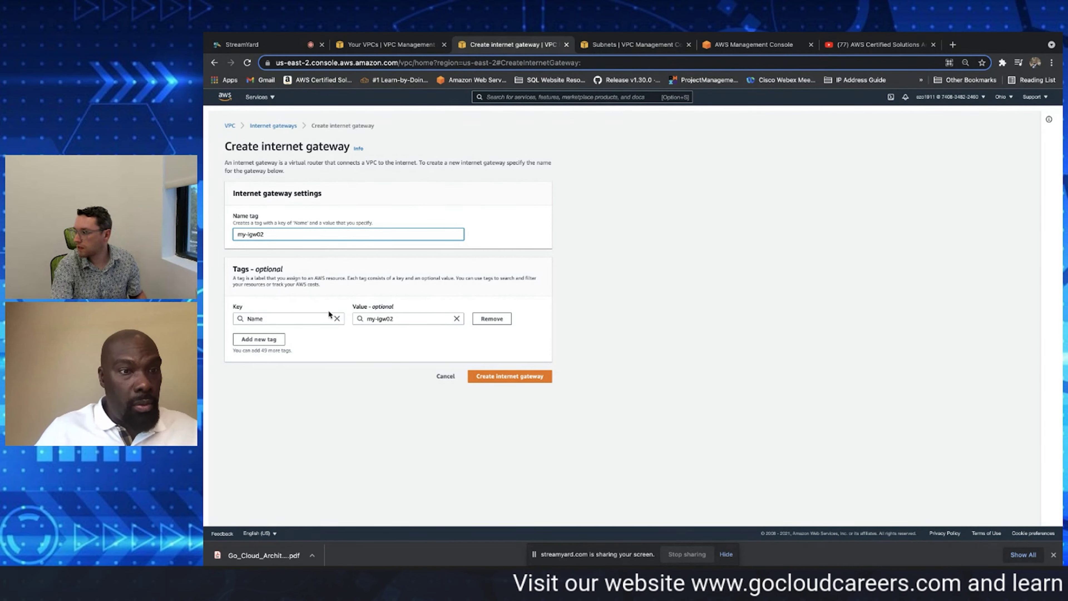
left_click(300, 325)
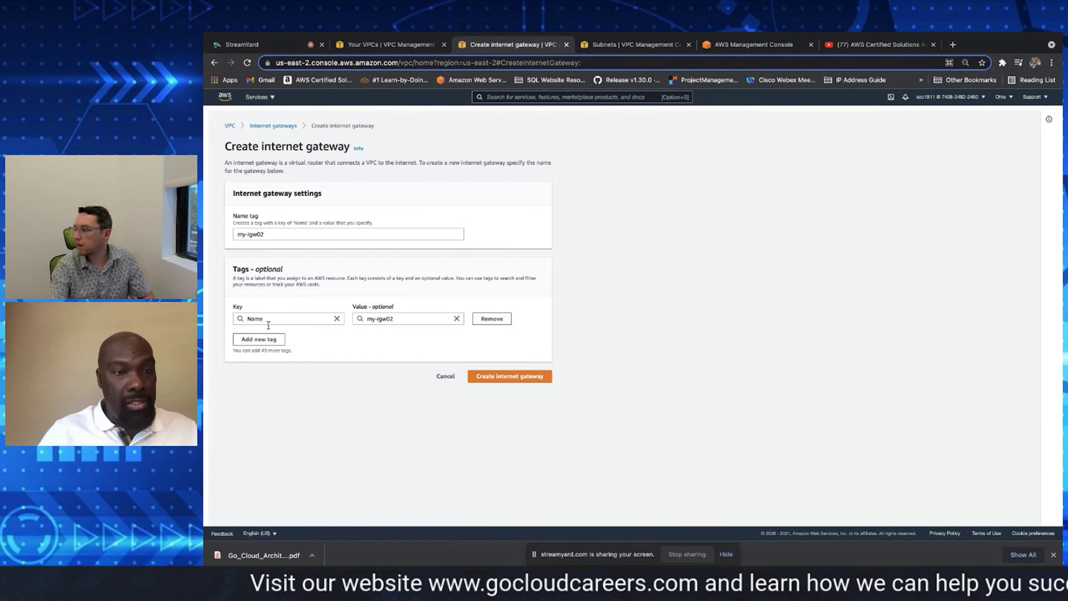
left_click(504, 376)
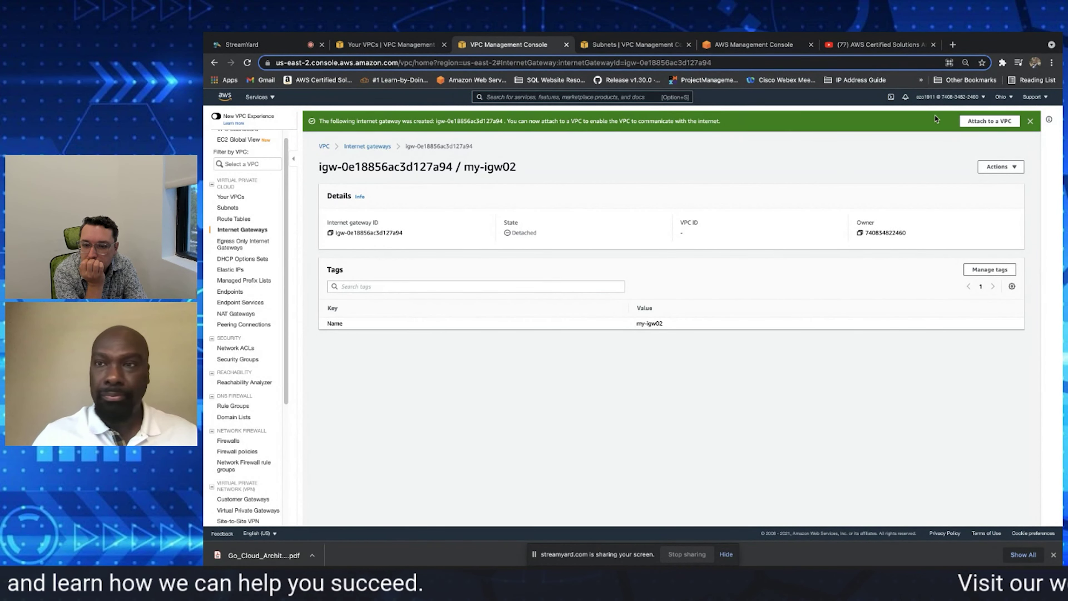
Attach the new internet gateway to my-vpc02 and return to the browser tab with the VPC list
left_click(990, 121)
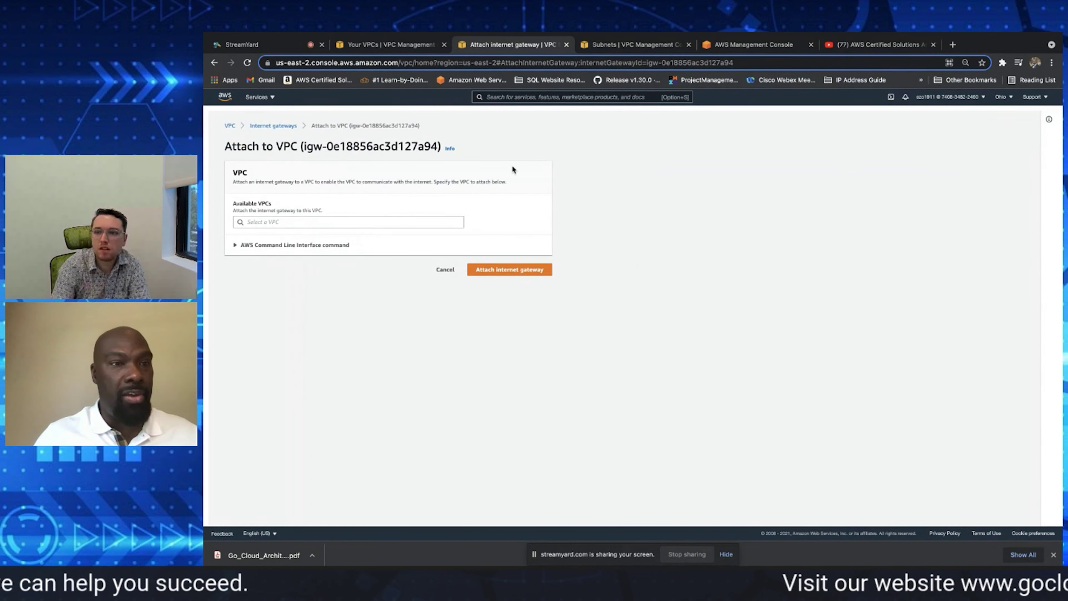
left_click(333, 222)
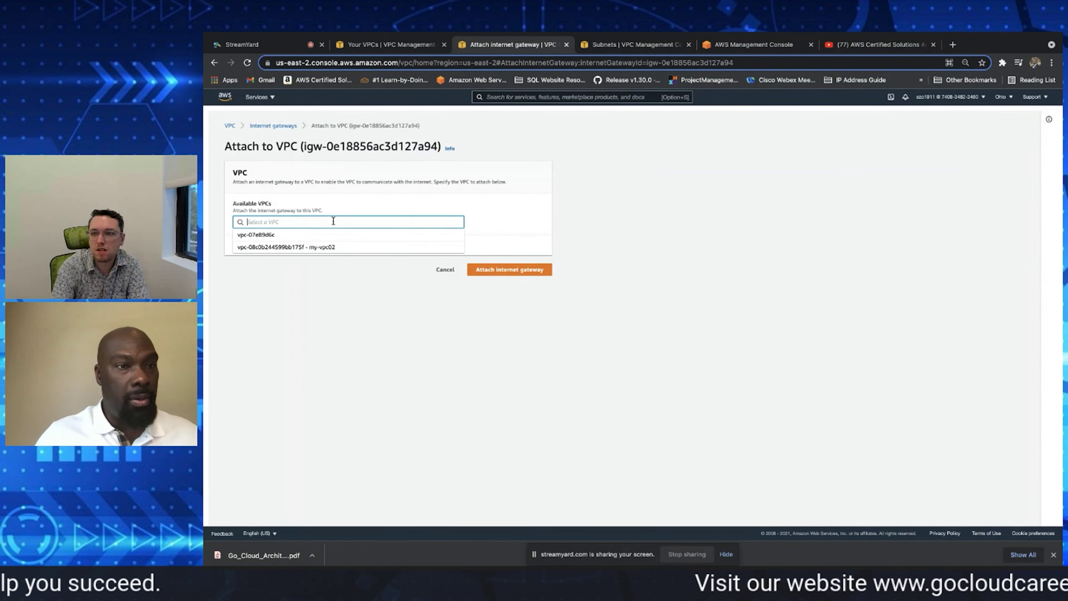
left_click(325, 251)
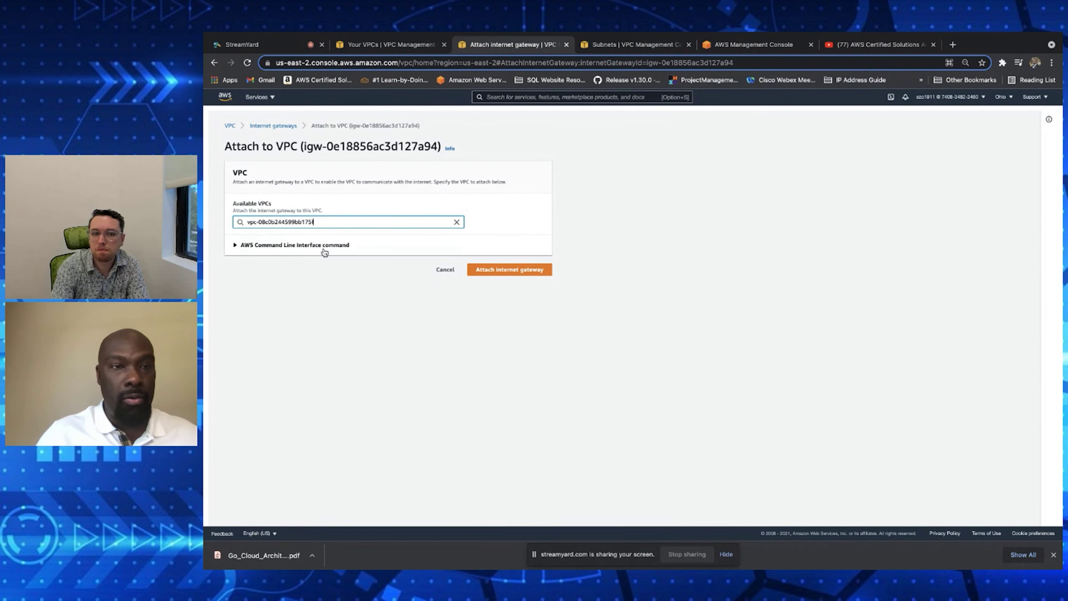
left_click(496, 270)
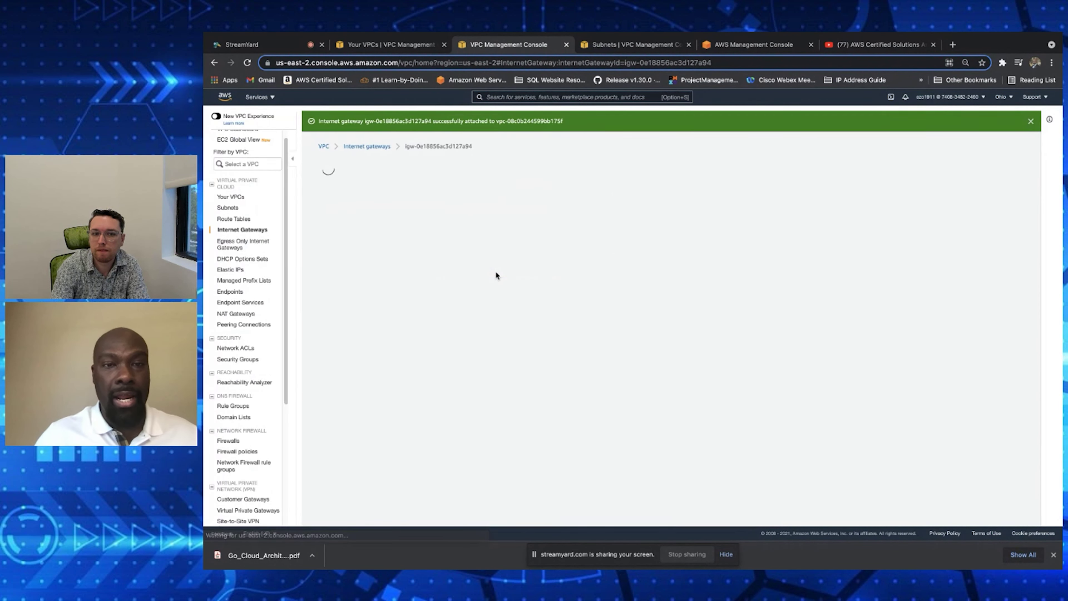
left_click(368, 49)
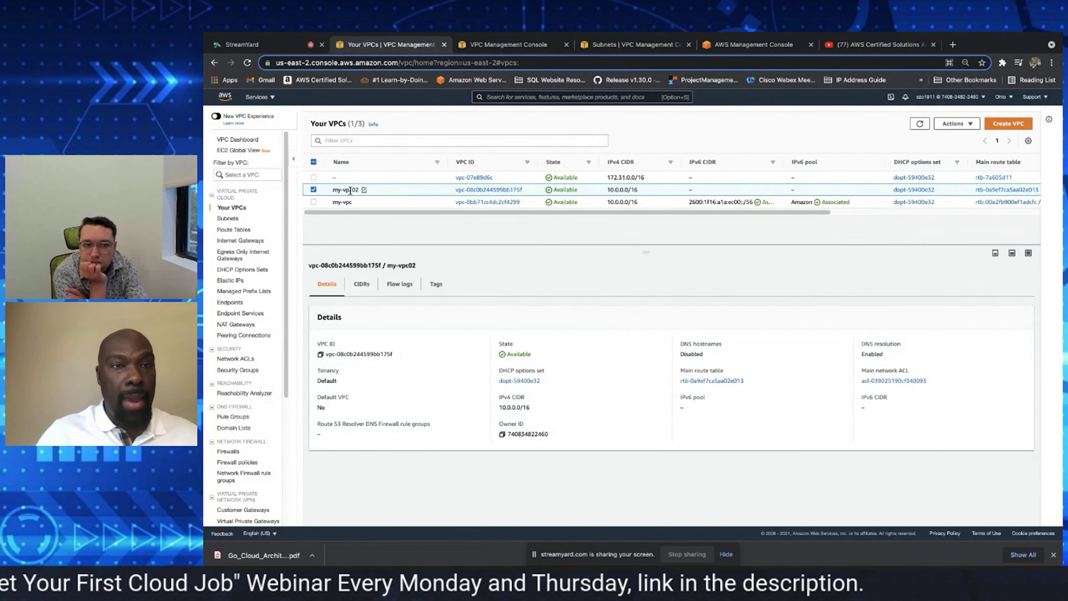
left_click(313, 190)
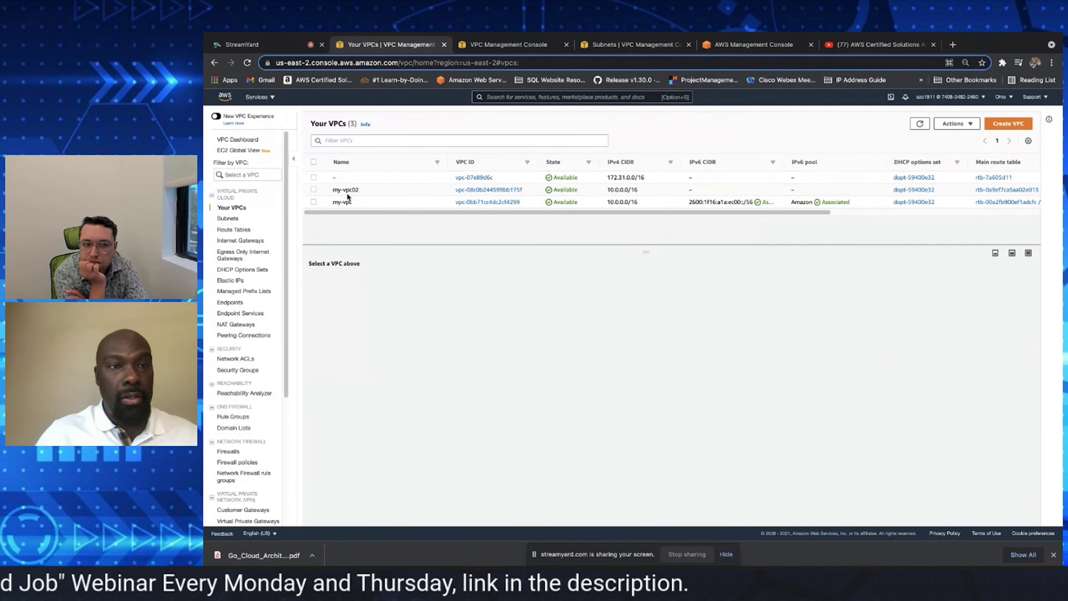
left_click(314, 190)
left_click(313, 191)
left_click(313, 189)
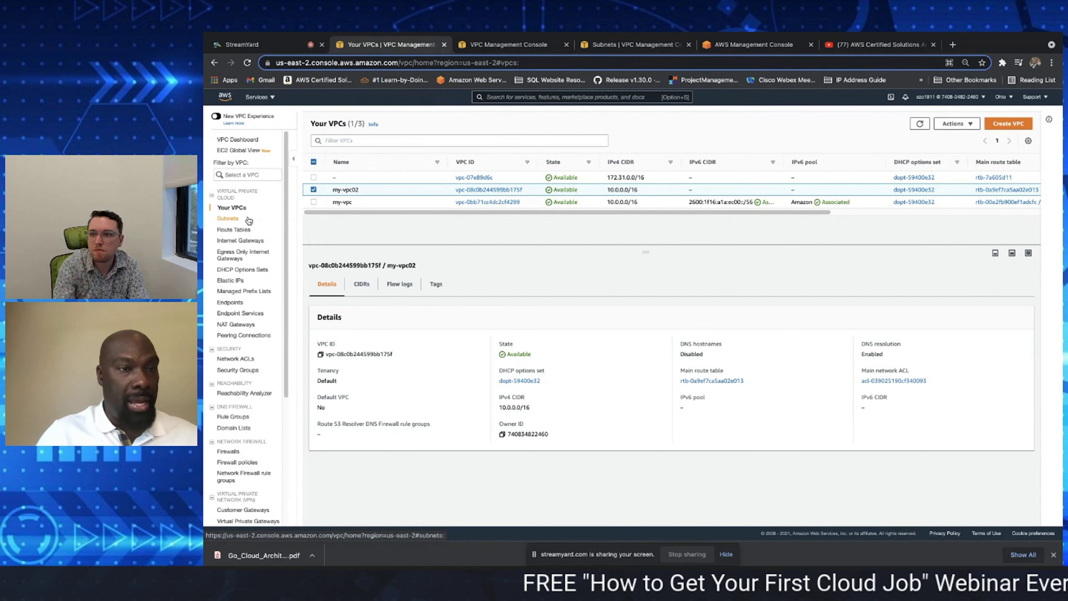
Switch to the browser tab that shows the list of subnets
left_click(494, 46)
left_click(632, 46)
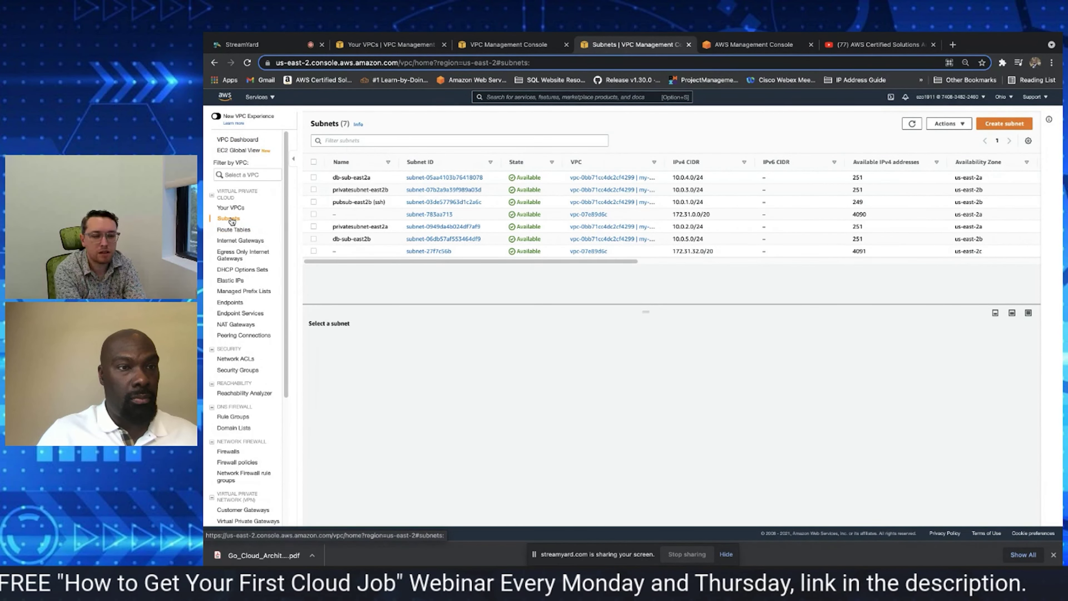
left_click(1000, 123)
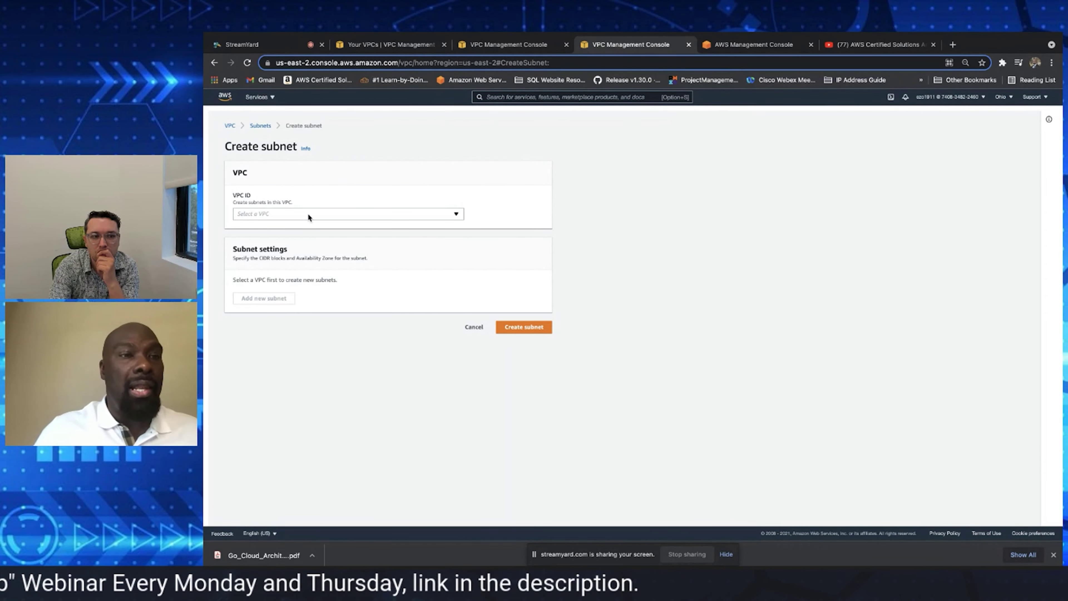
left_click(308, 214)
left_click(343, 174)
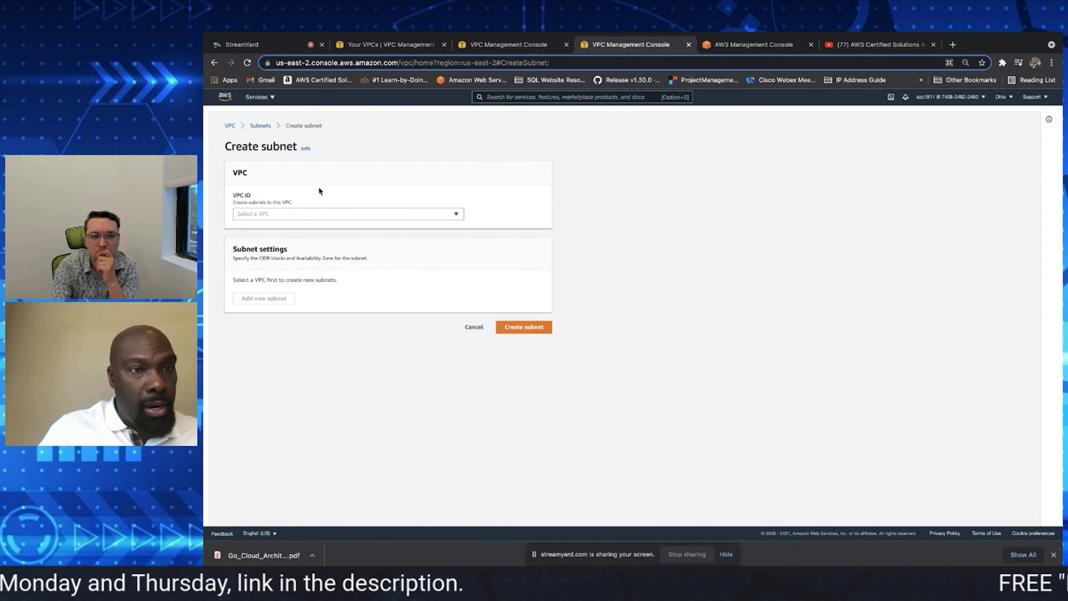
left_click(283, 213)
left_click(284, 212)
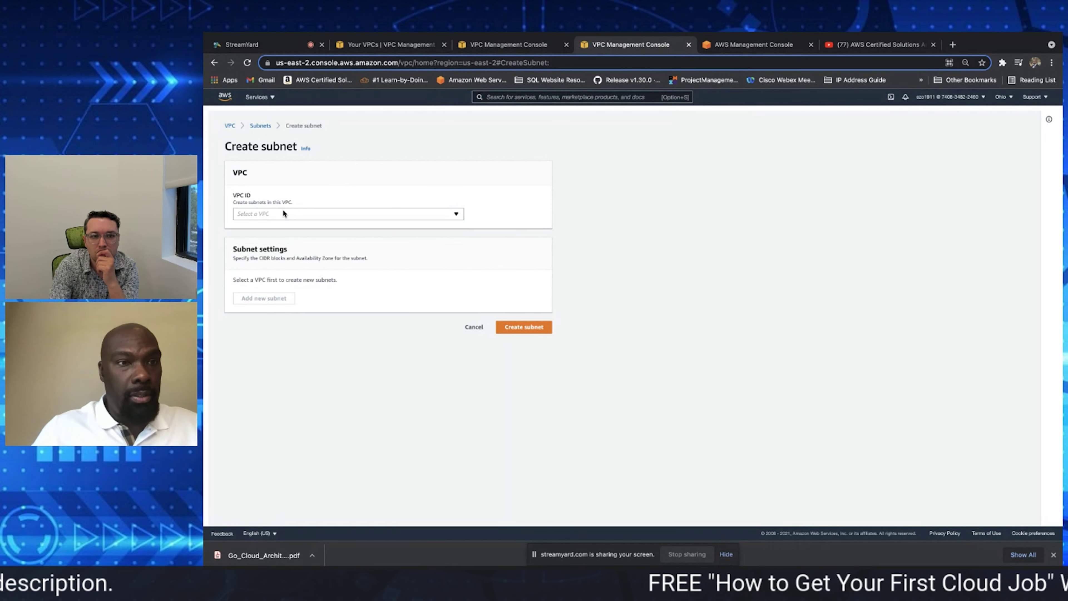
left_click(278, 211)
left_click(328, 168)
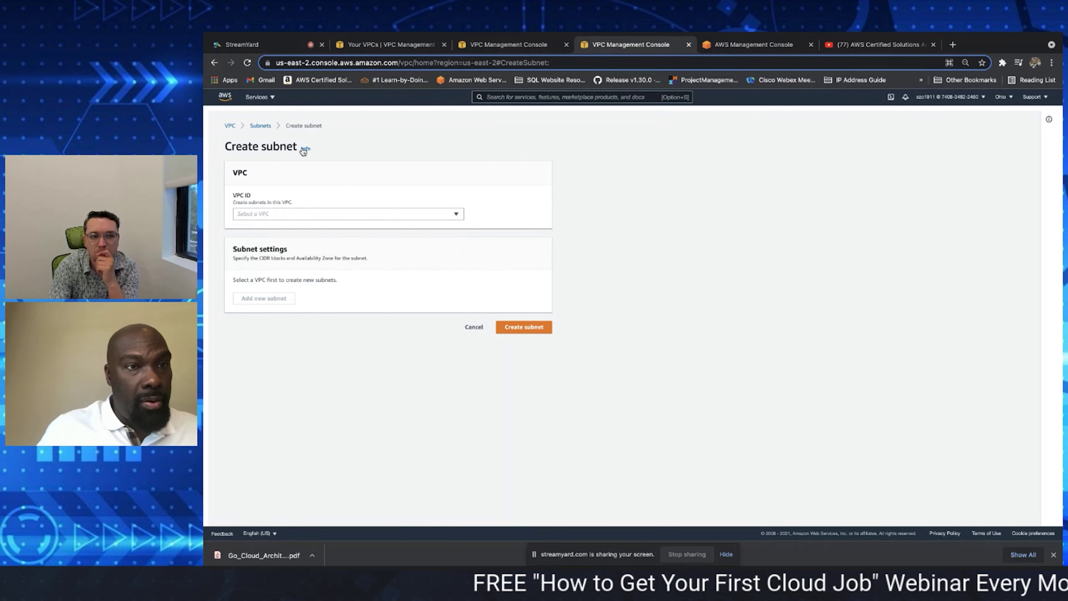
left_click(262, 126)
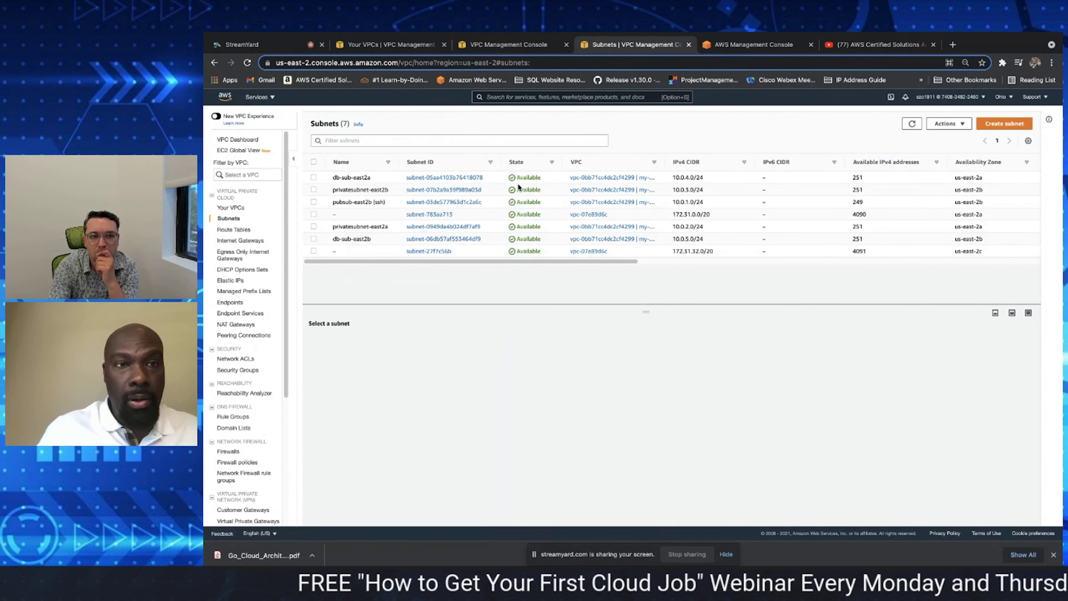
Start creating a subnet in my-vpc02 and name it my-pubsub
left_click(1004, 123)
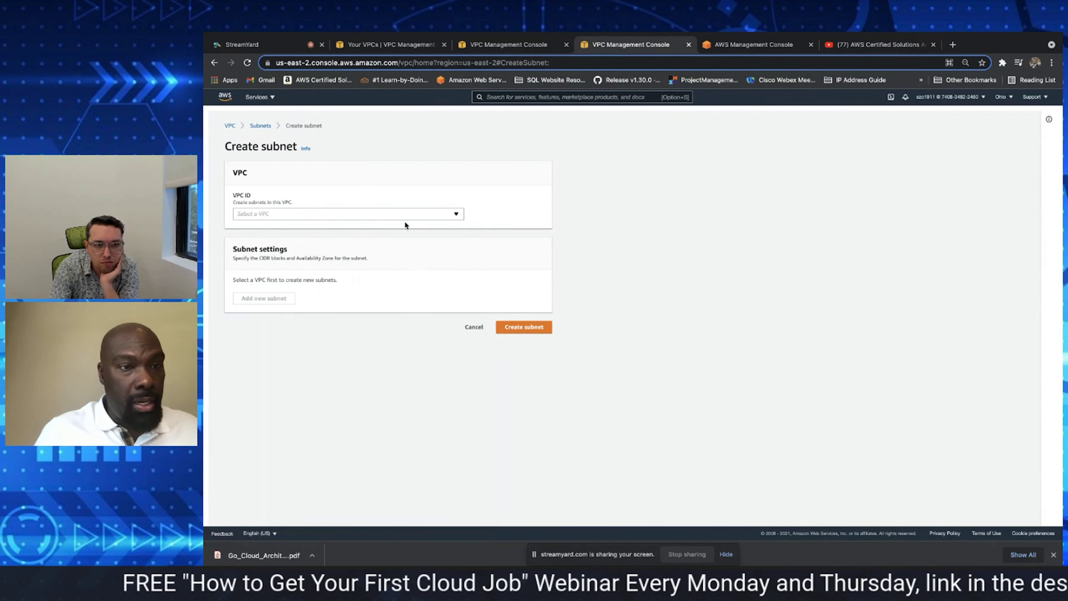
left_click(458, 214)
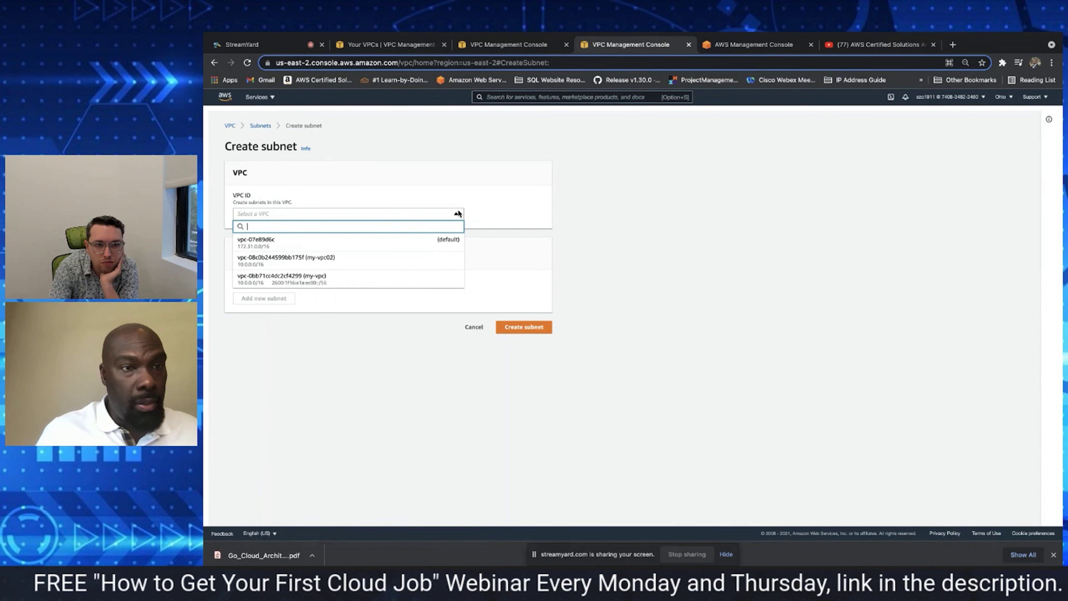
left_click(407, 263)
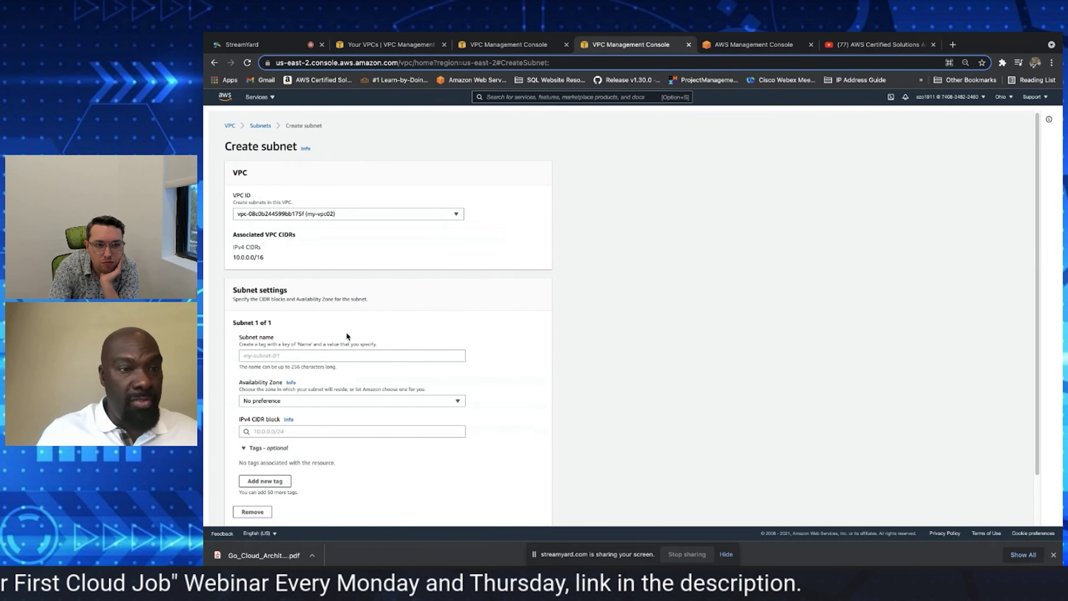
left_click(298, 355)
type("my-pubsub")
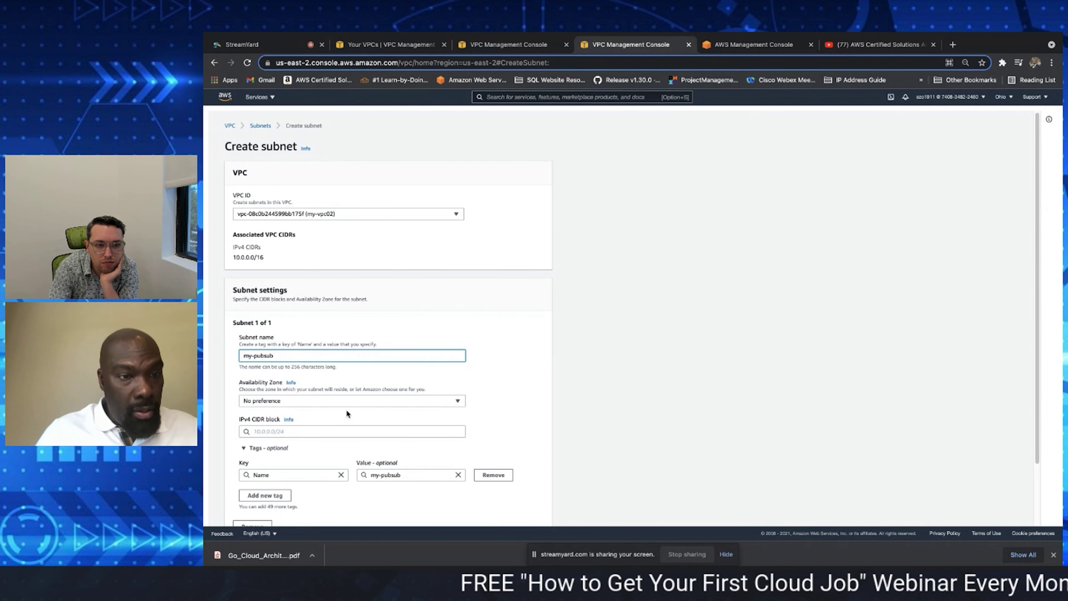
Set the new subnet's availability zone to US East (Ohio) / us-east-2a
left_click(343, 401)
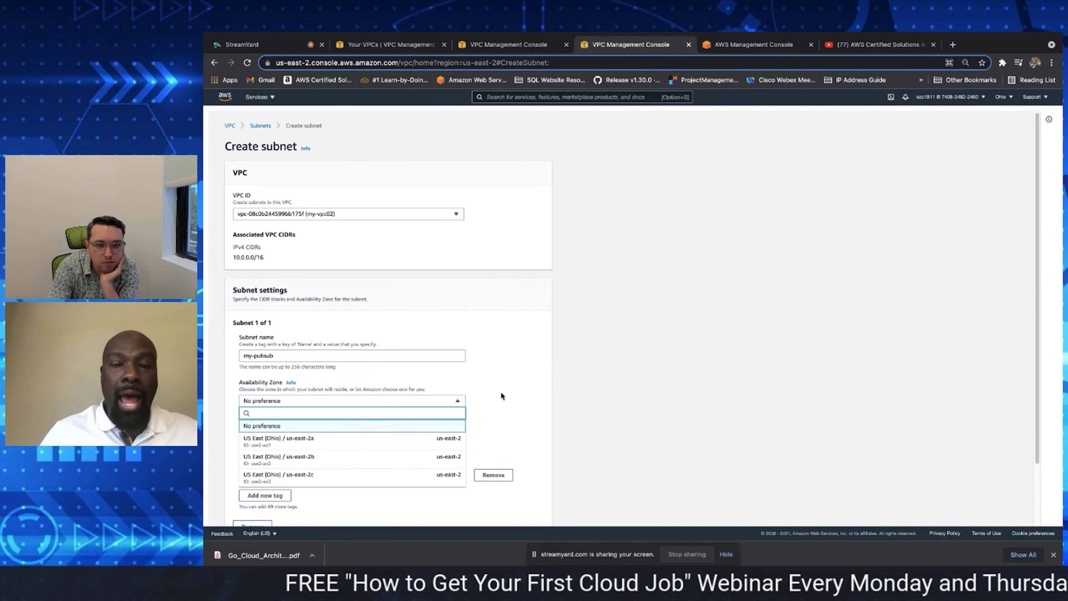
left_click_drag(1037, 265, 1038, 294)
left_click(452, 366)
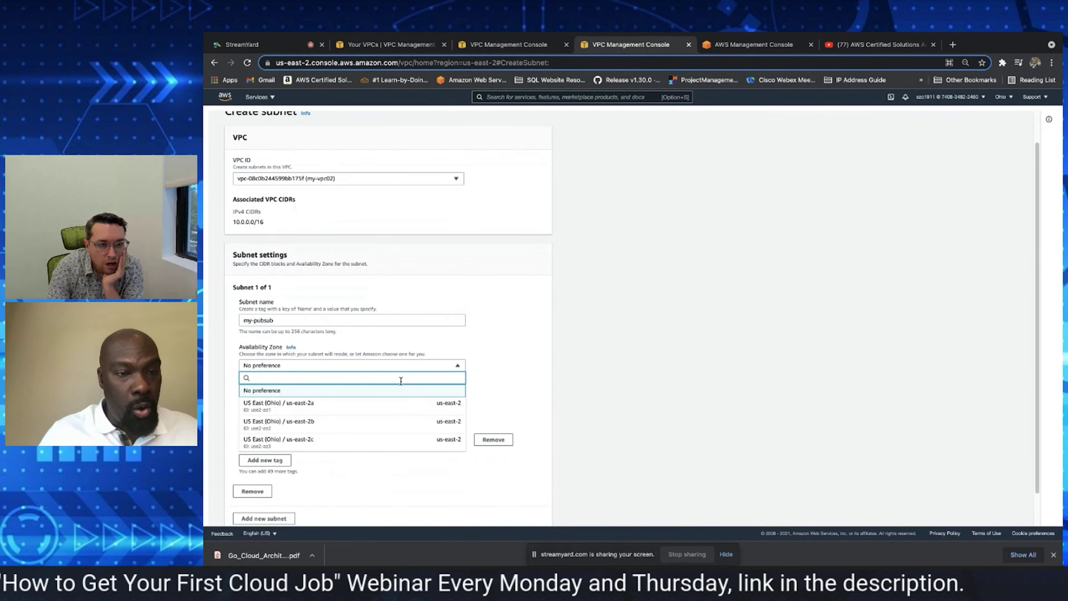
left_click(382, 406)
Set the new subnet's IPv4 CIDR block to 10.0.1.0/24
left_click(357, 395)
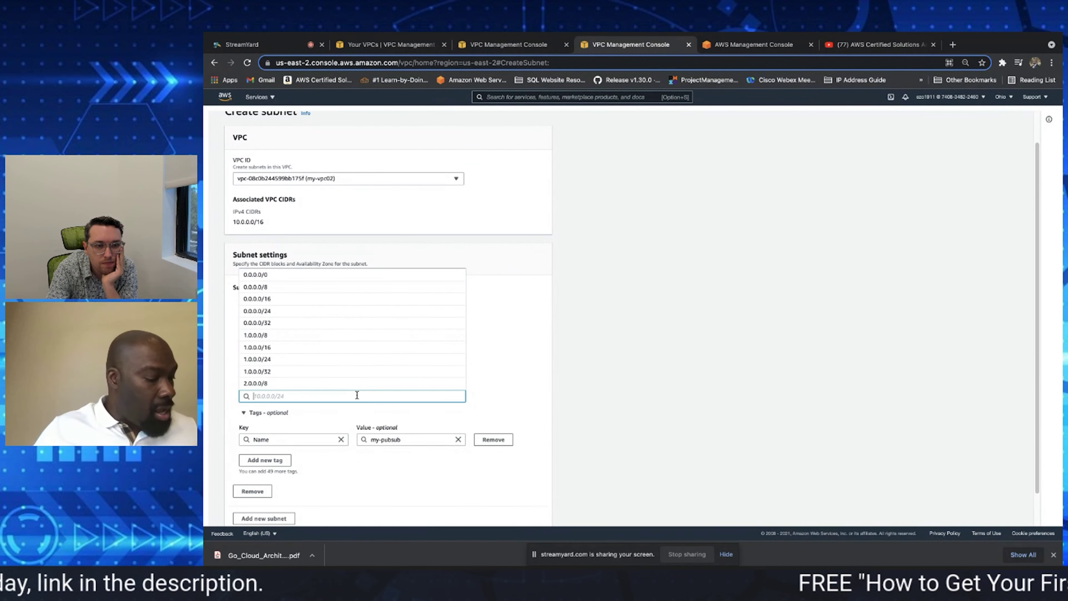
type("10")
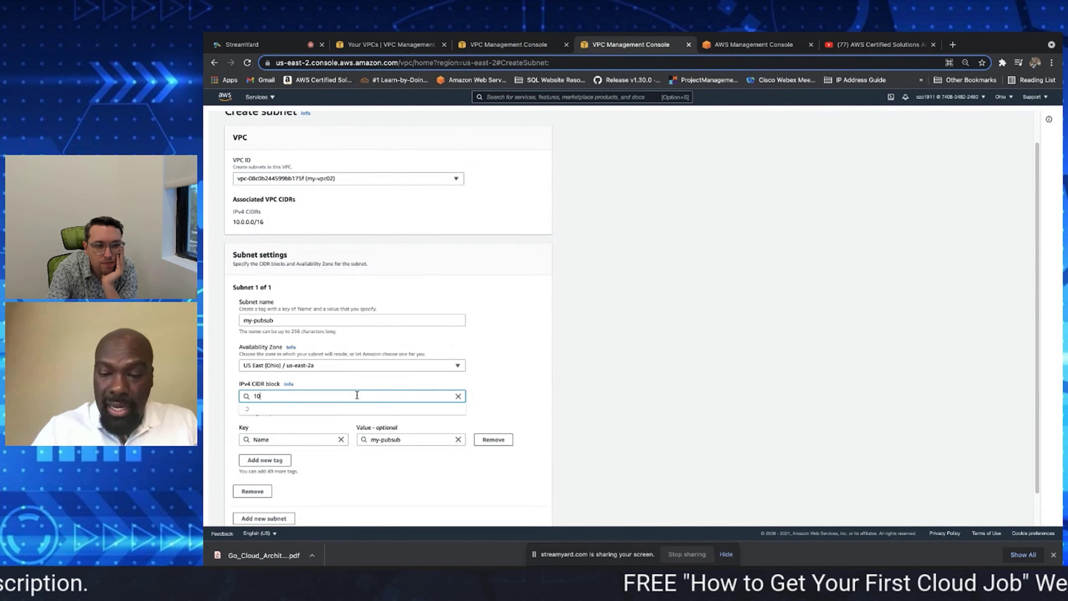
type(".0.0")
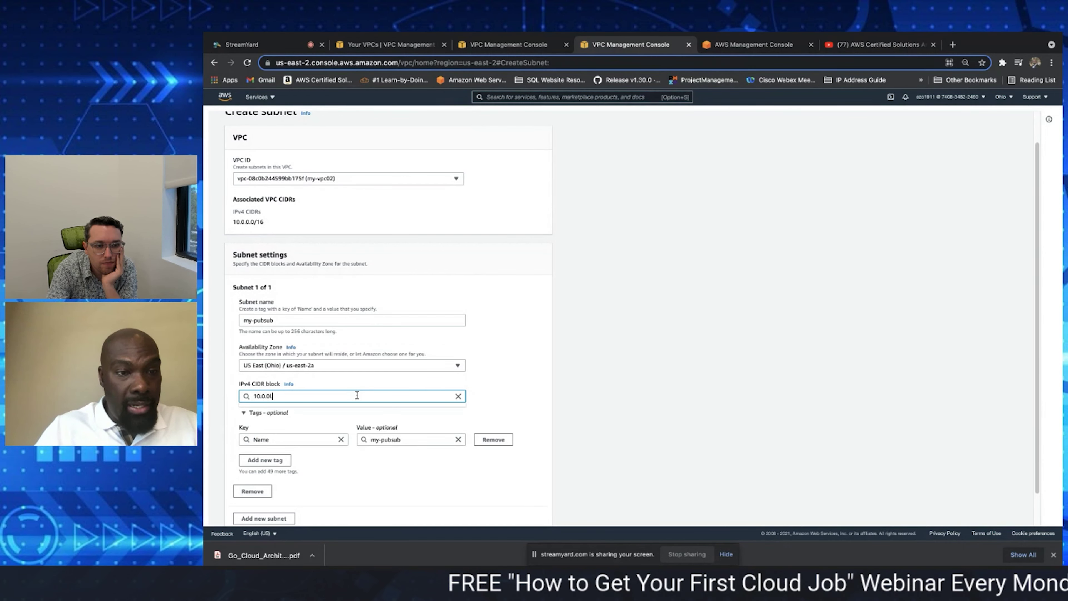
type(".0")
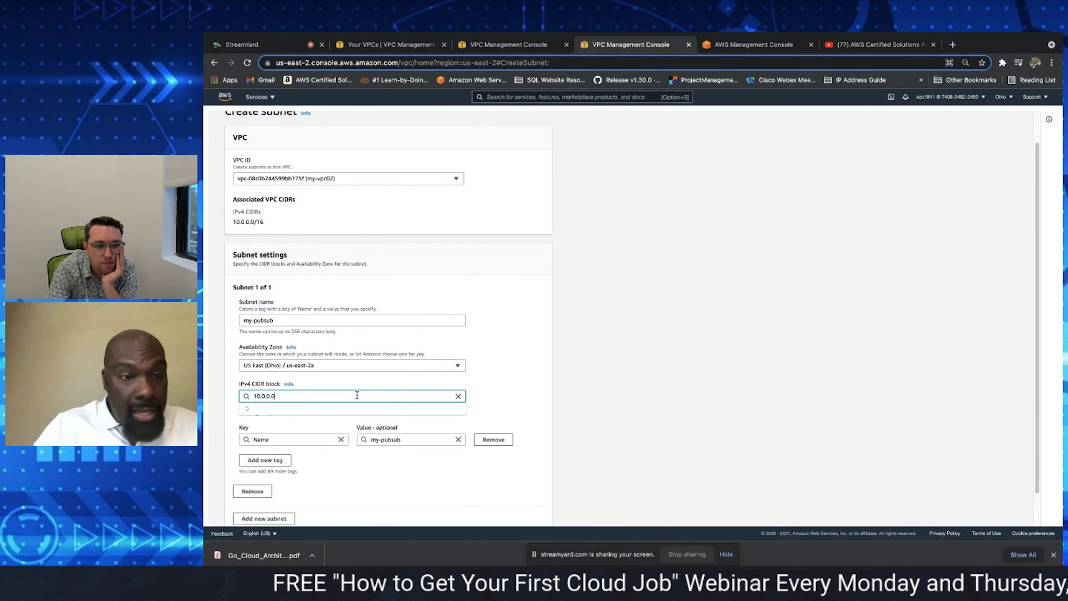
type("/2")
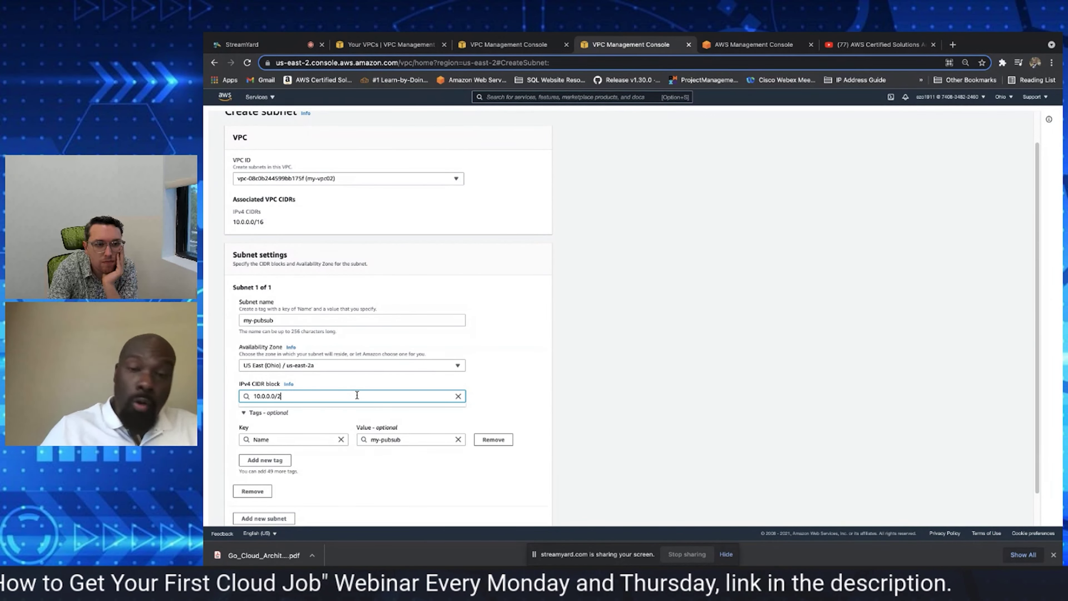
key("BackSpace")
key("BackSpace")
key("BackSpace")
key("BackSpace")
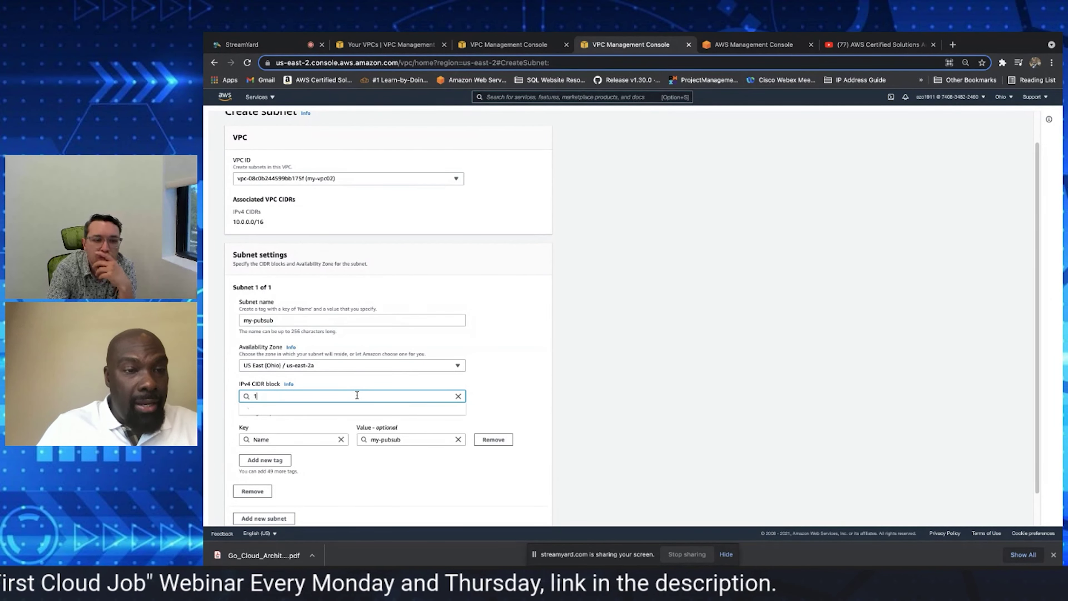
key("BackSpace")
key("BackSpace")
key("BackSpace")
key("BackSpace")
type(".0")
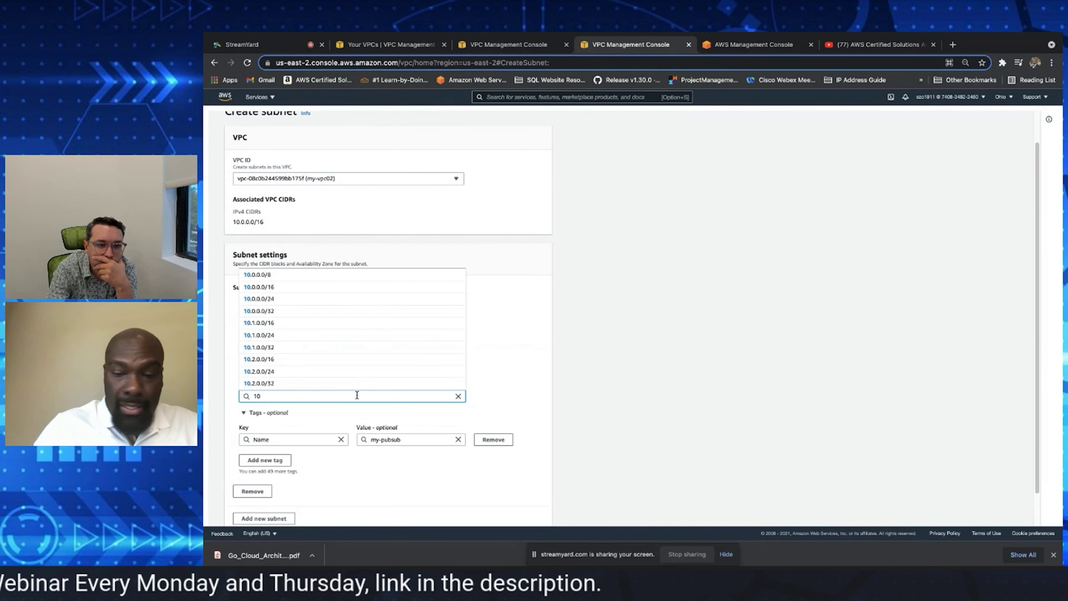
type(".")
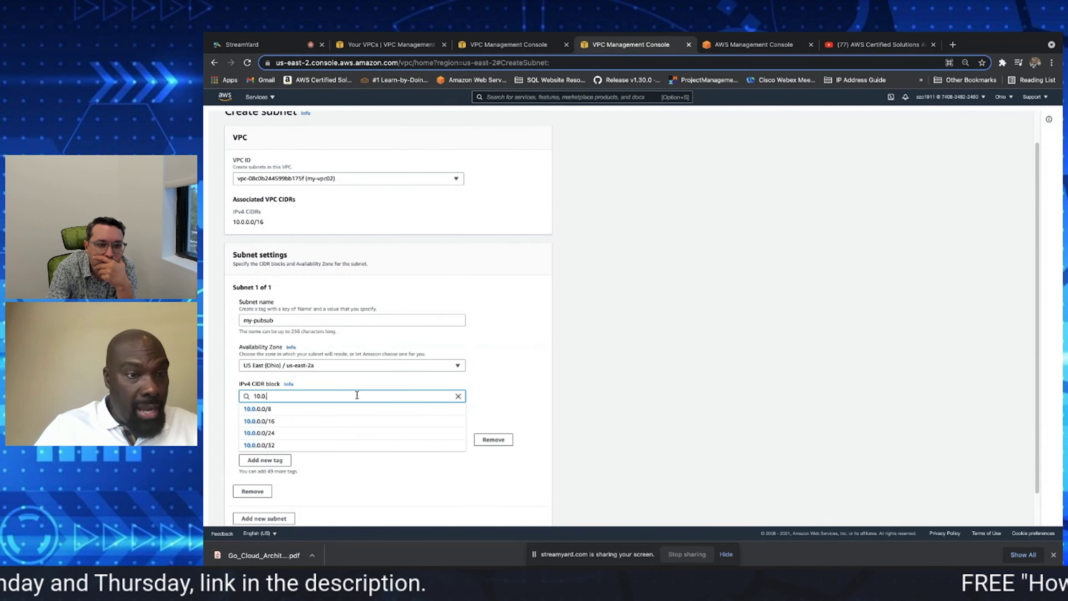
type("1.0")
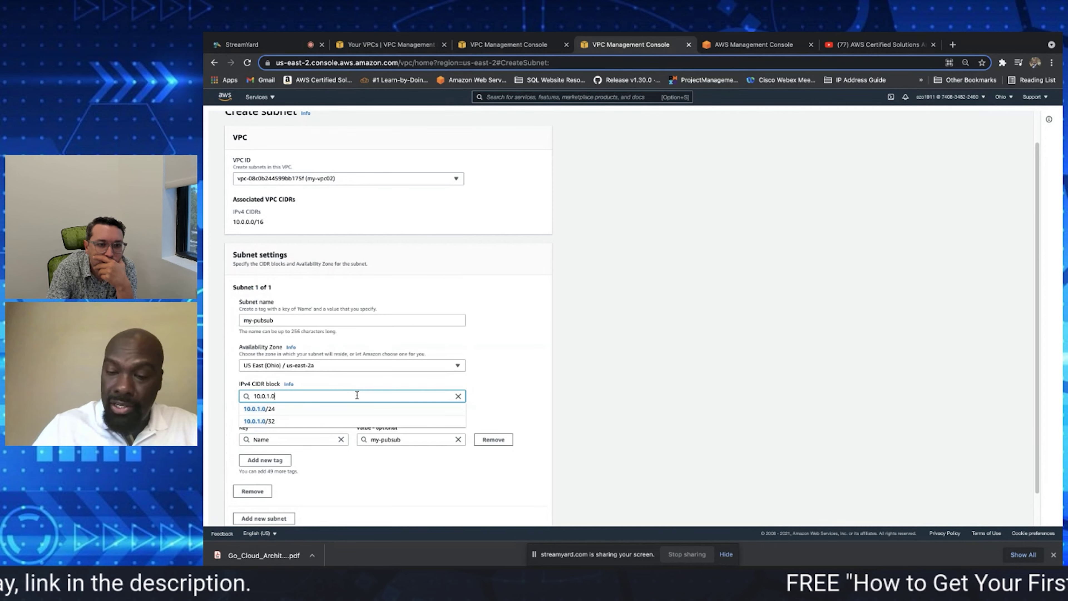
type("/24")
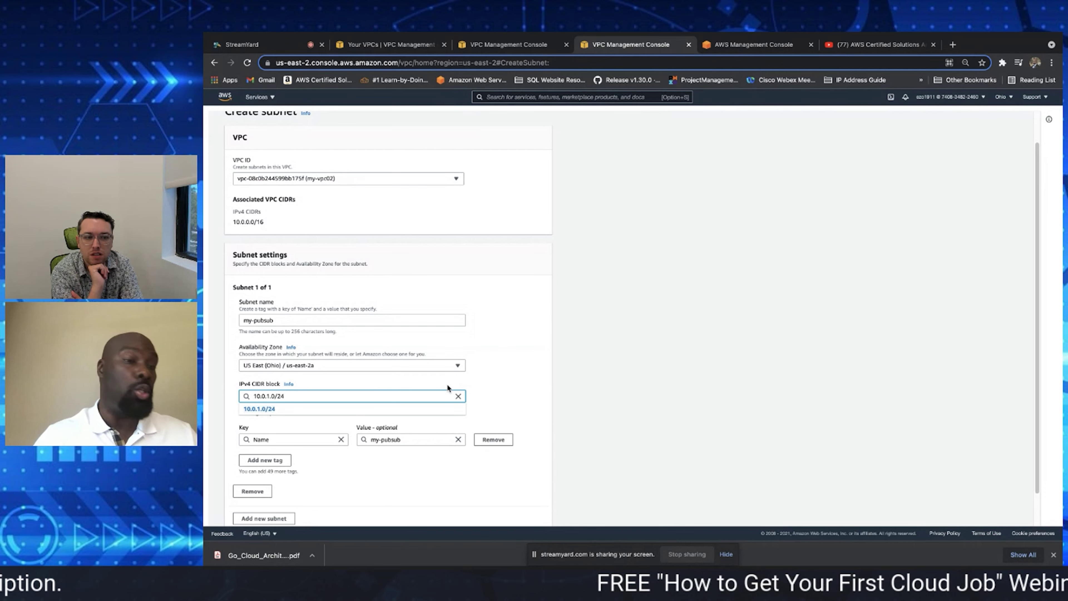
left_click(532, 349)
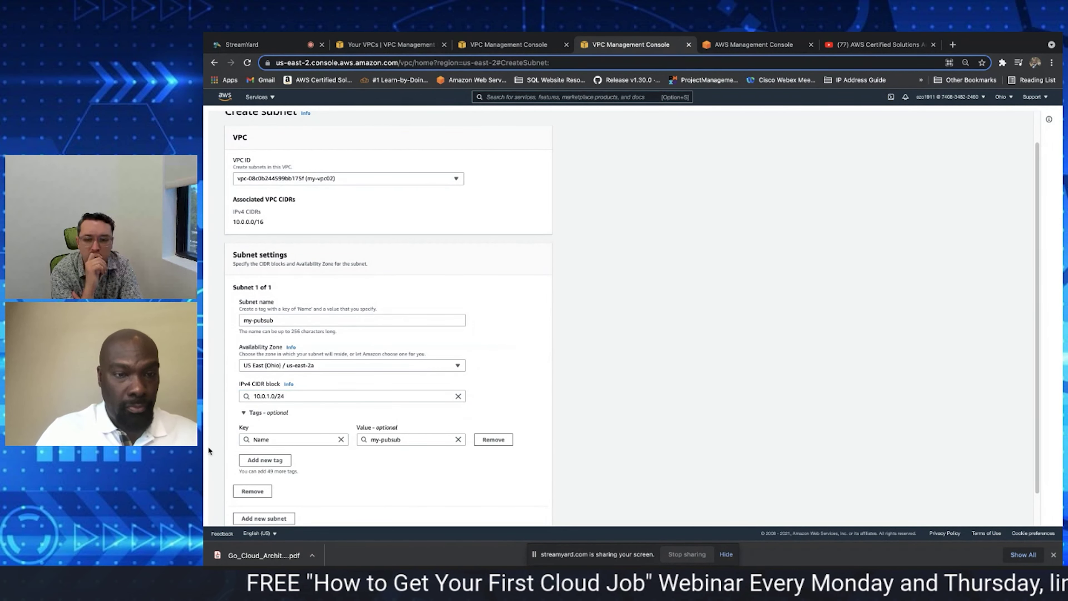
Create the subnet and select my-pubsub in the list to view its details
scroll(1027, 277, "down", 2)
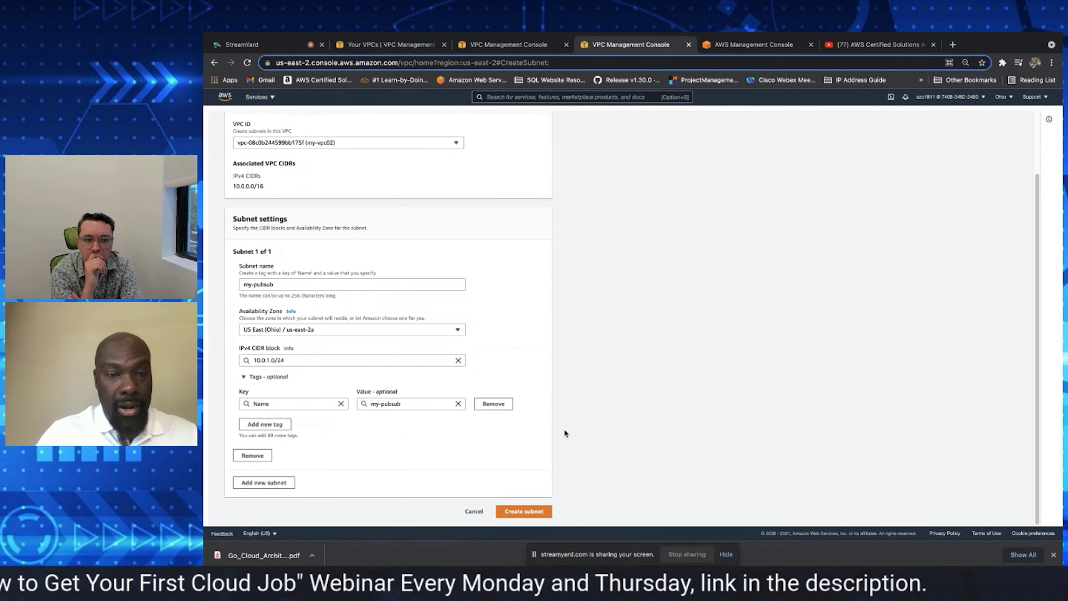
left_click(524, 512)
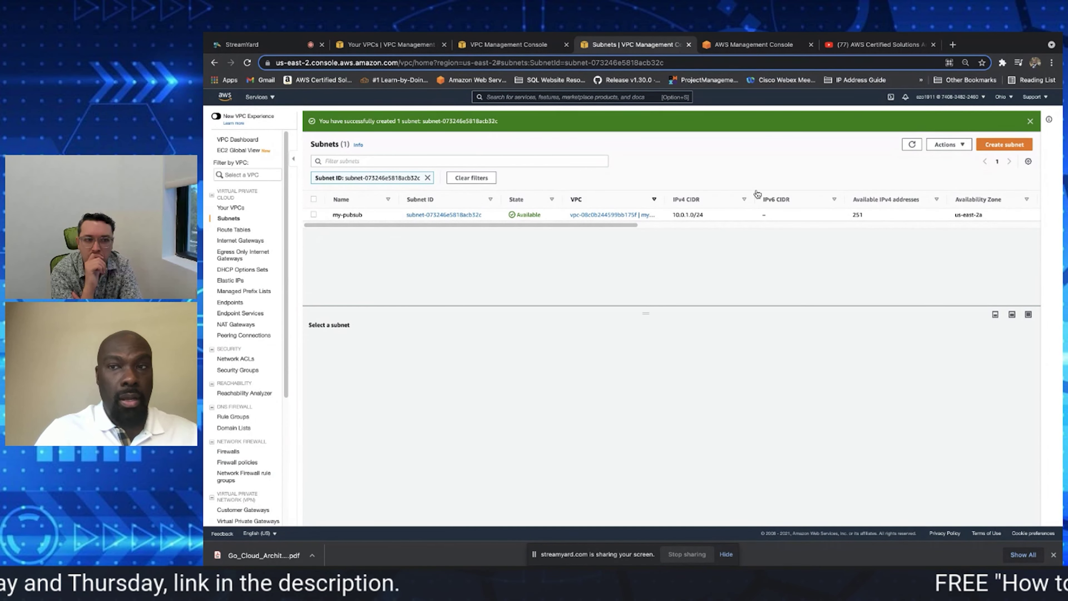
left_click(313, 215)
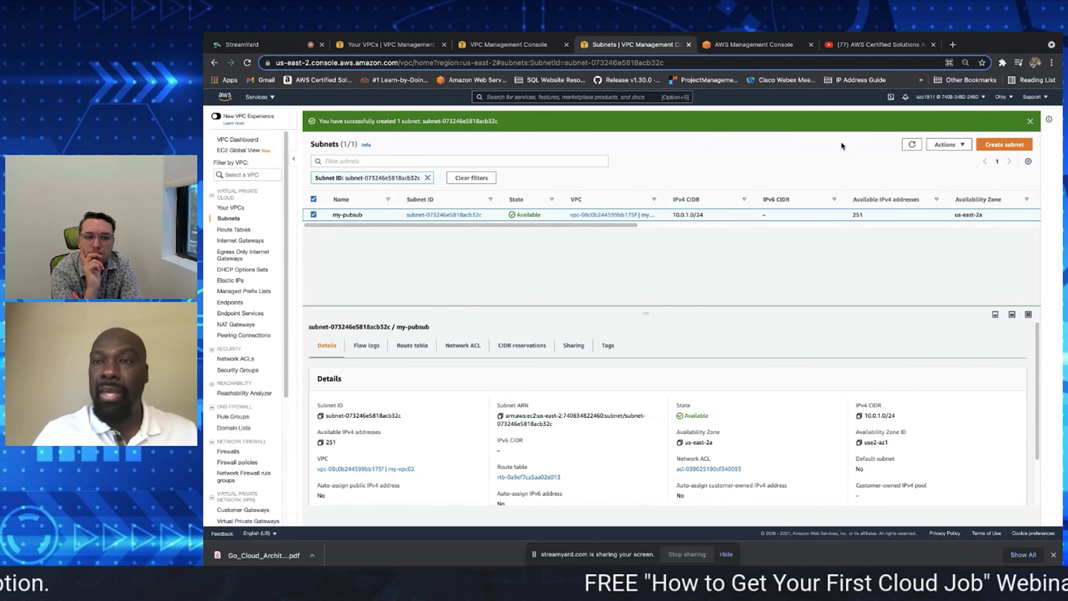
Open the network ACL association settings of my-pubsub and examine its inbound rule filters and the network ACLs available for selection
left_click(967, 145)
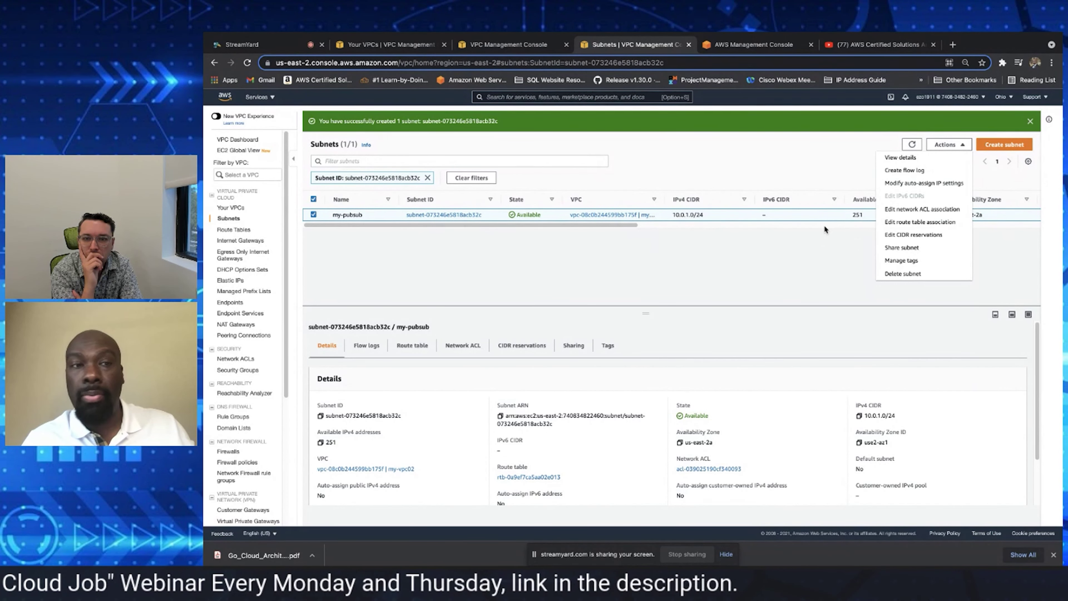
left_click(905, 210)
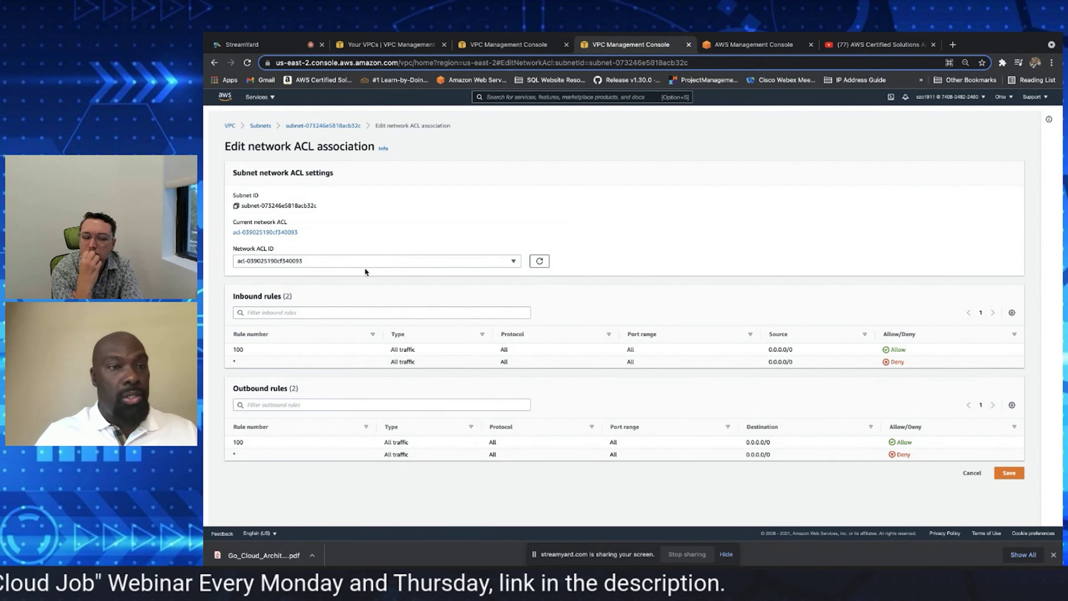
left_click(314, 311)
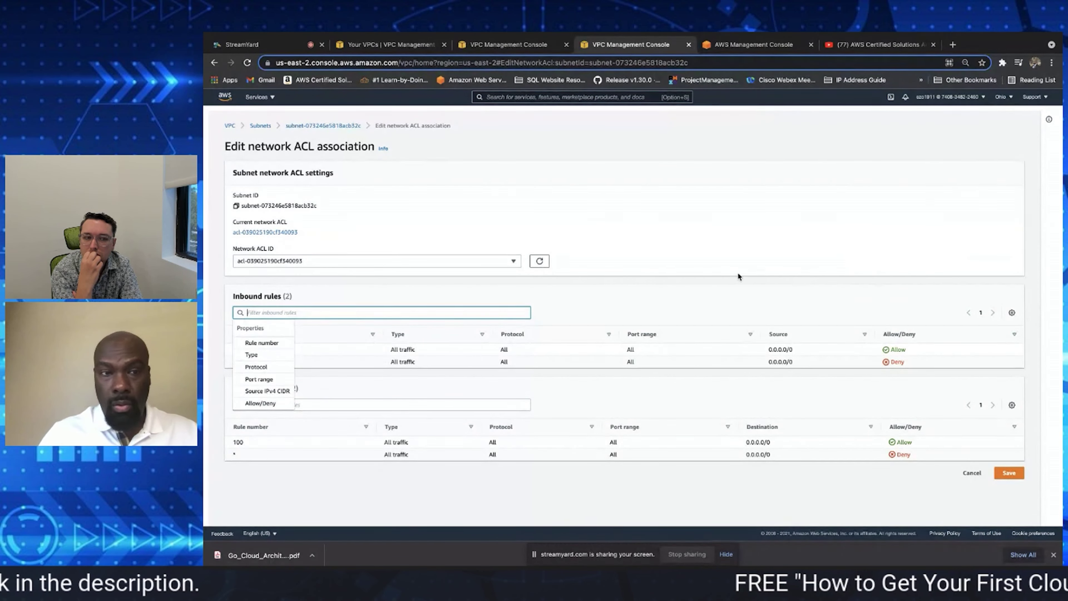
left_click(502, 309)
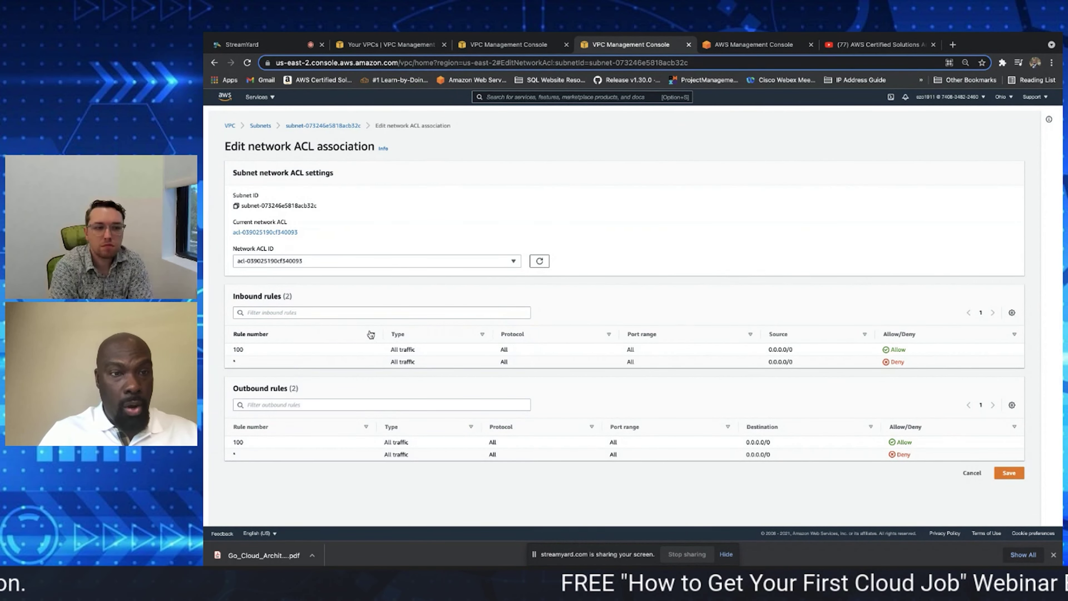
left_click(514, 261)
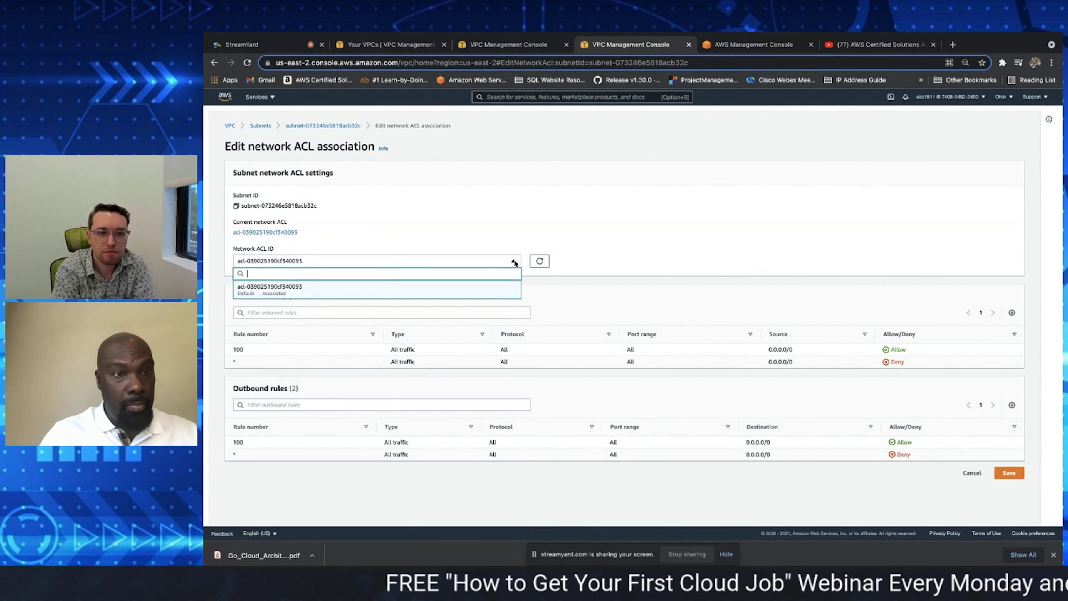
left_click(437, 234)
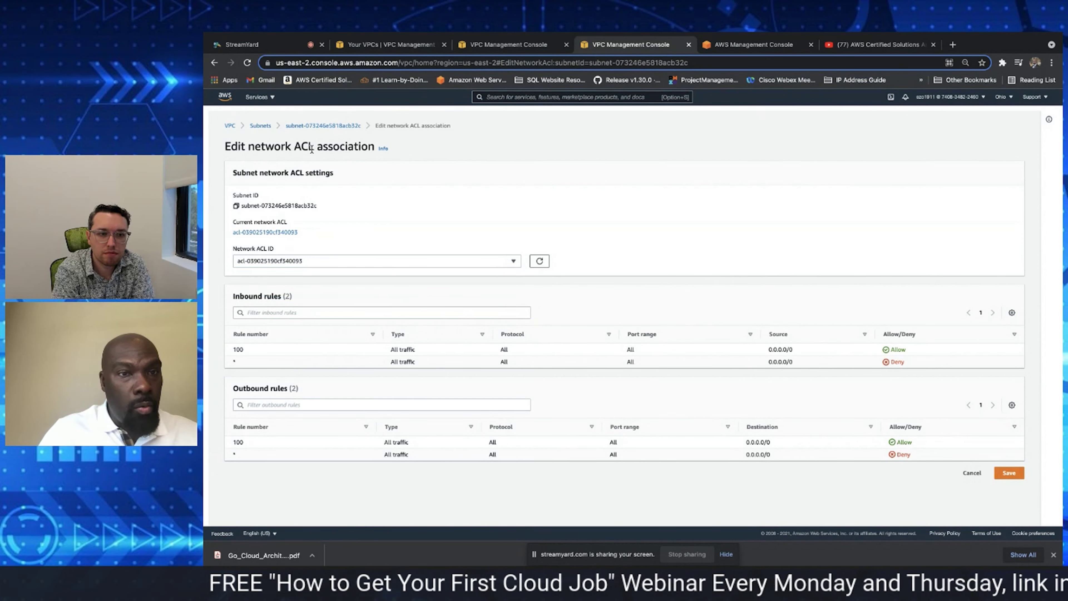
left_click(520, 262)
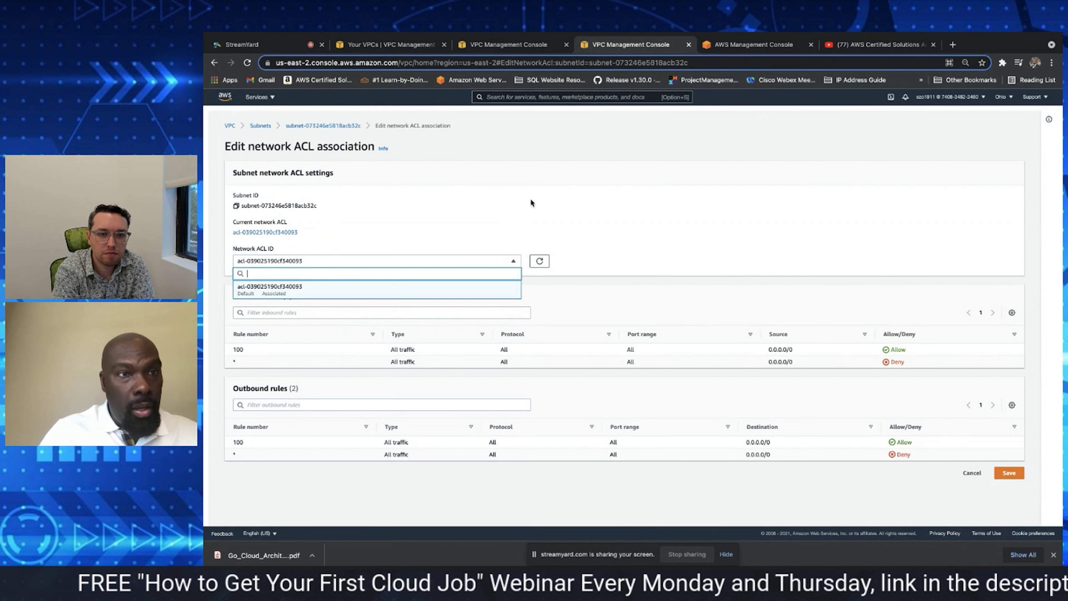
Leave the network ACL settings and open the VPC list from the VPC dashboard to view the details of my-vpc02
left_click(264, 127)
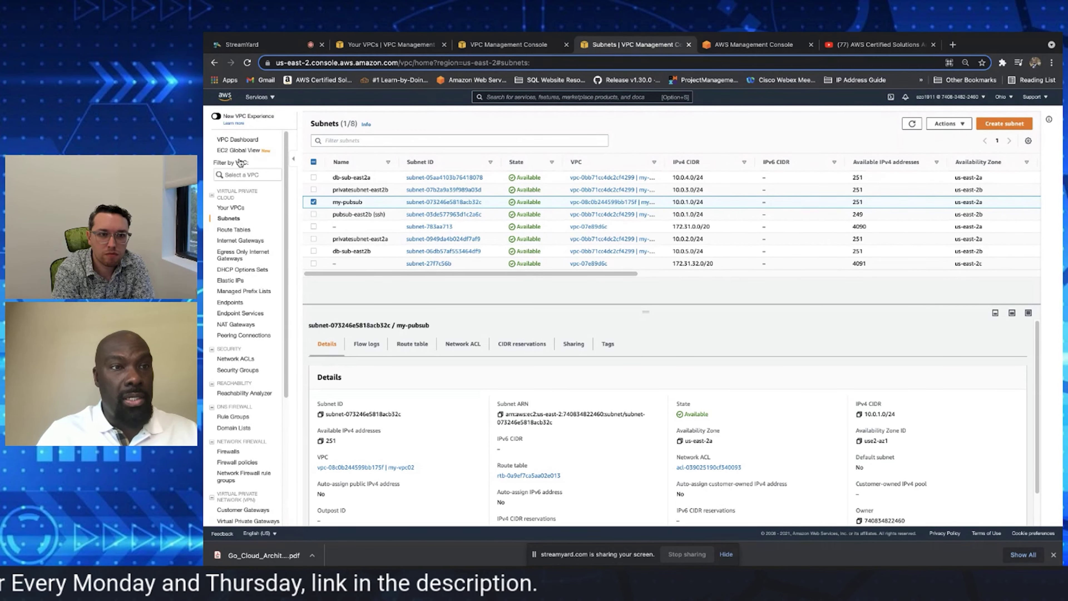
left_click(241, 142)
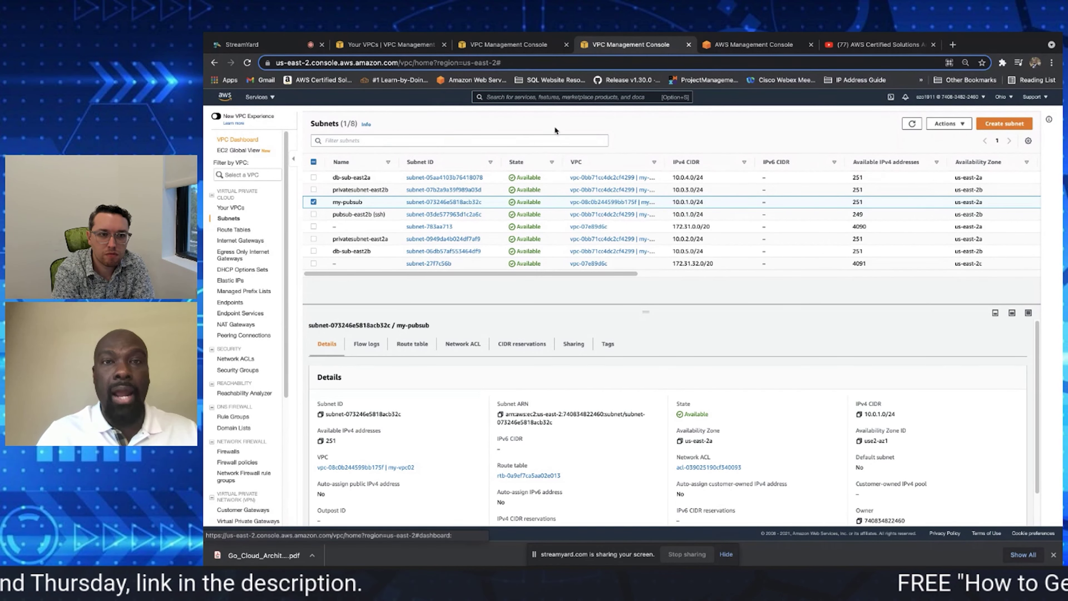
left_click(340, 230)
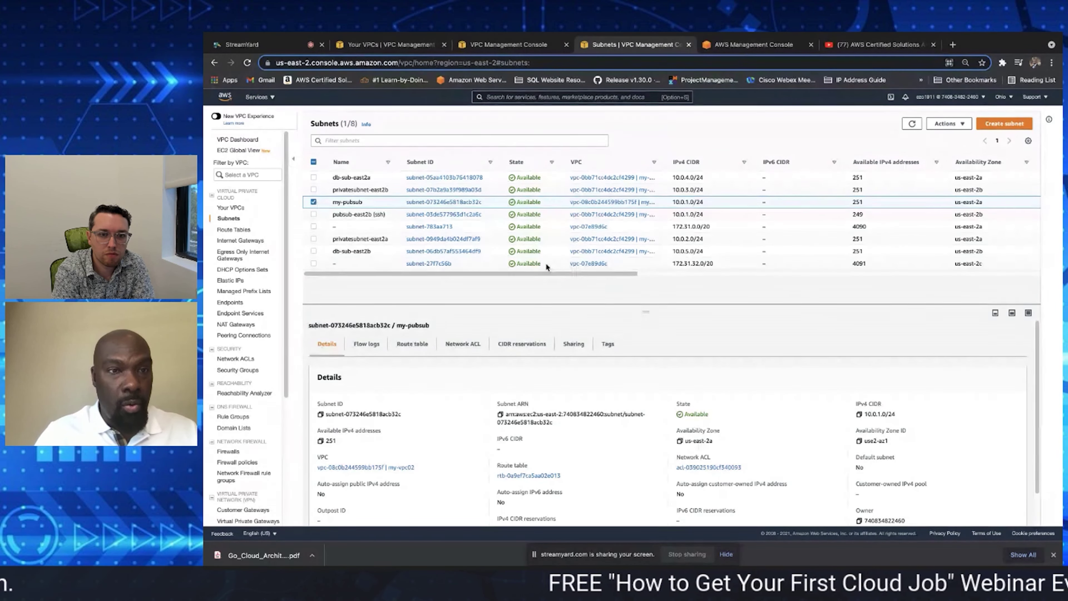
left_click(238, 141)
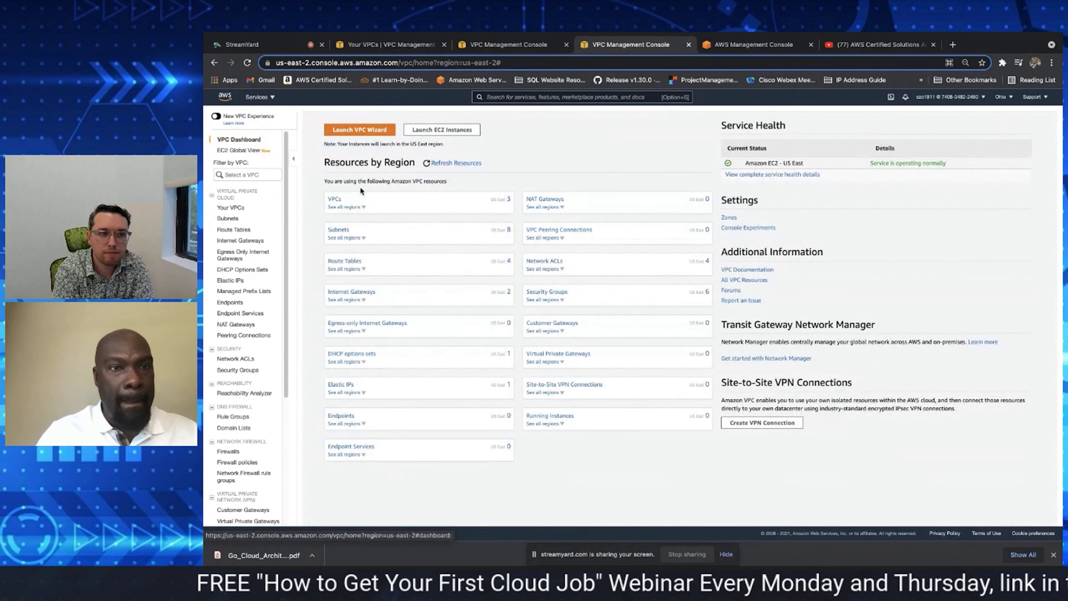
left_click(335, 200)
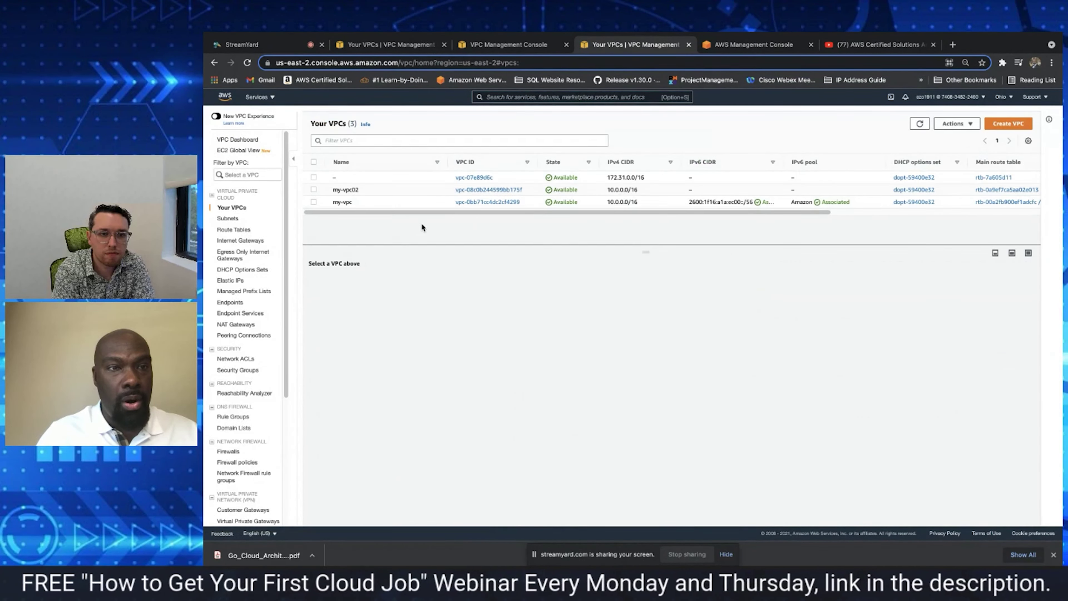
left_click(313, 190)
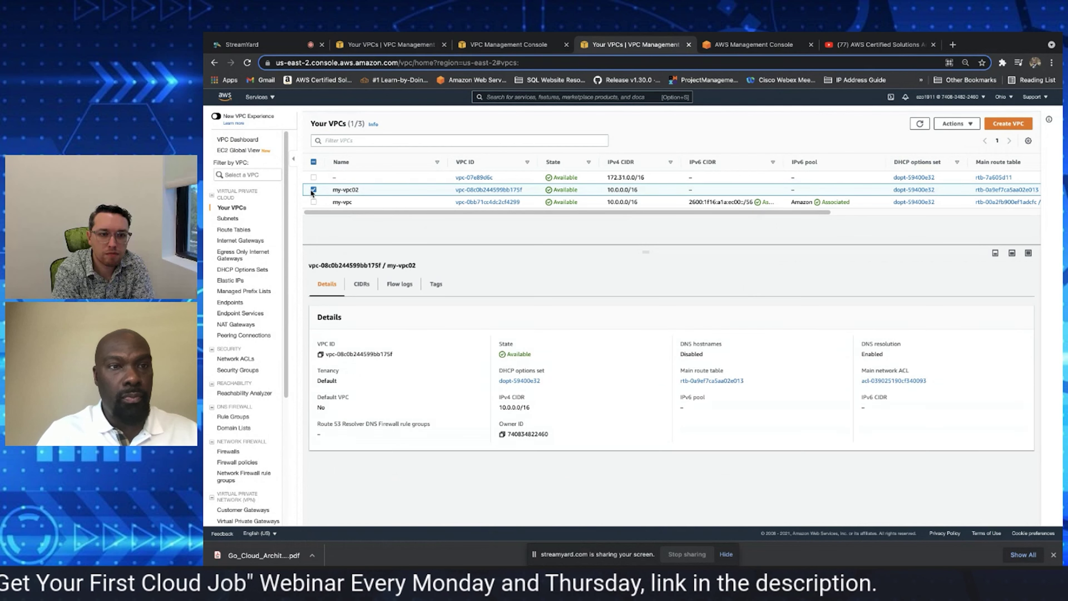
left_click(313, 189)
left_click(313, 190)
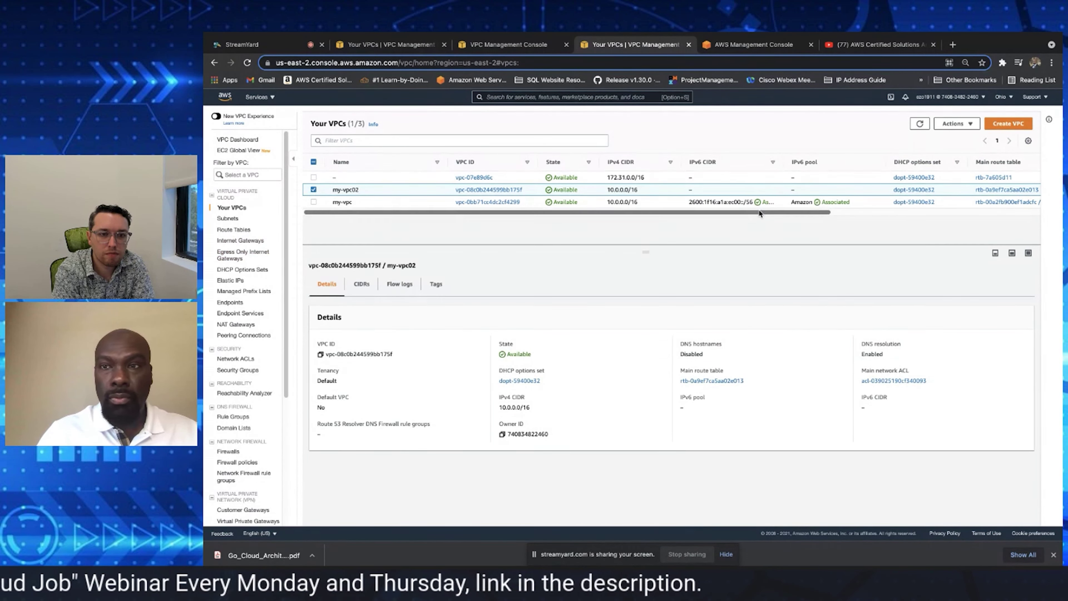
Start creating another subnet and choose my-vpc02 as its VPC
left_click(227, 219)
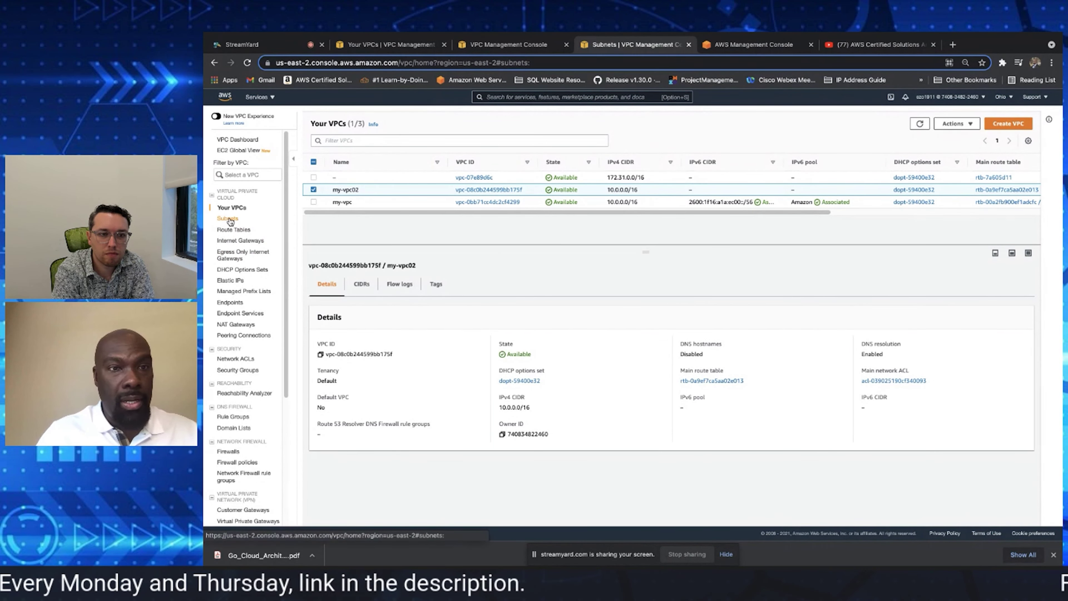
left_click(522, 205)
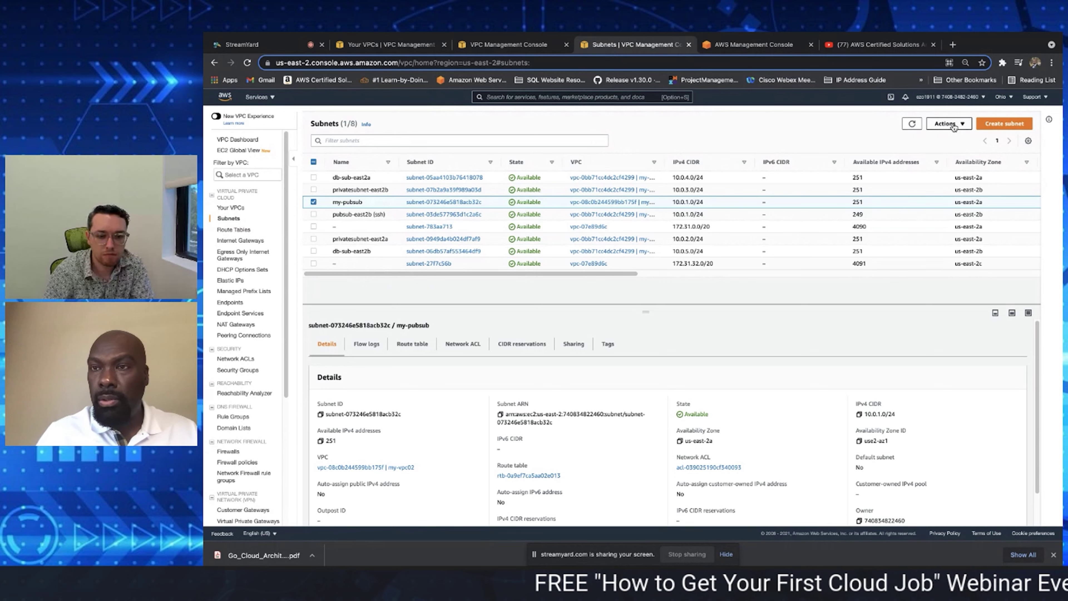
left_click(1005, 123)
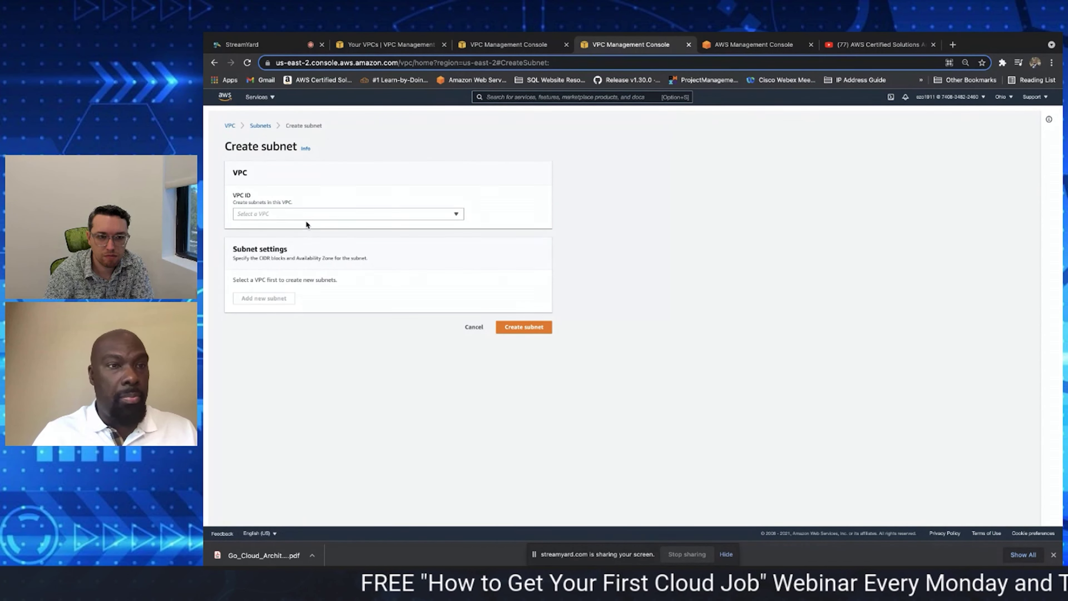
left_click(306, 213)
left_click(305, 255)
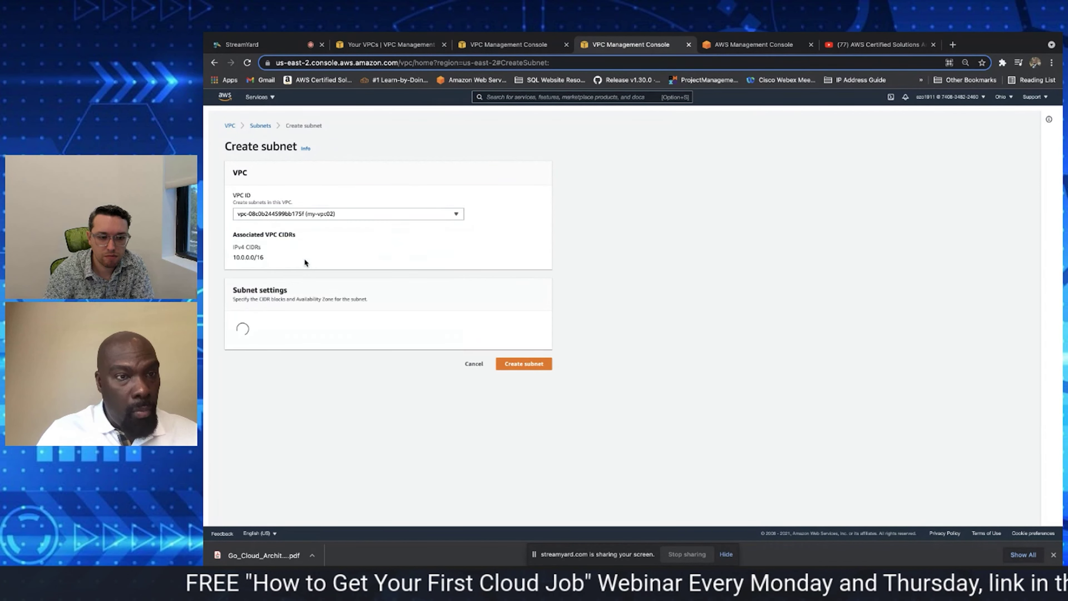
Name the new subnet private-sub and set its availability zone to US East (Ohio) / us-east-2b
left_click(265, 356)
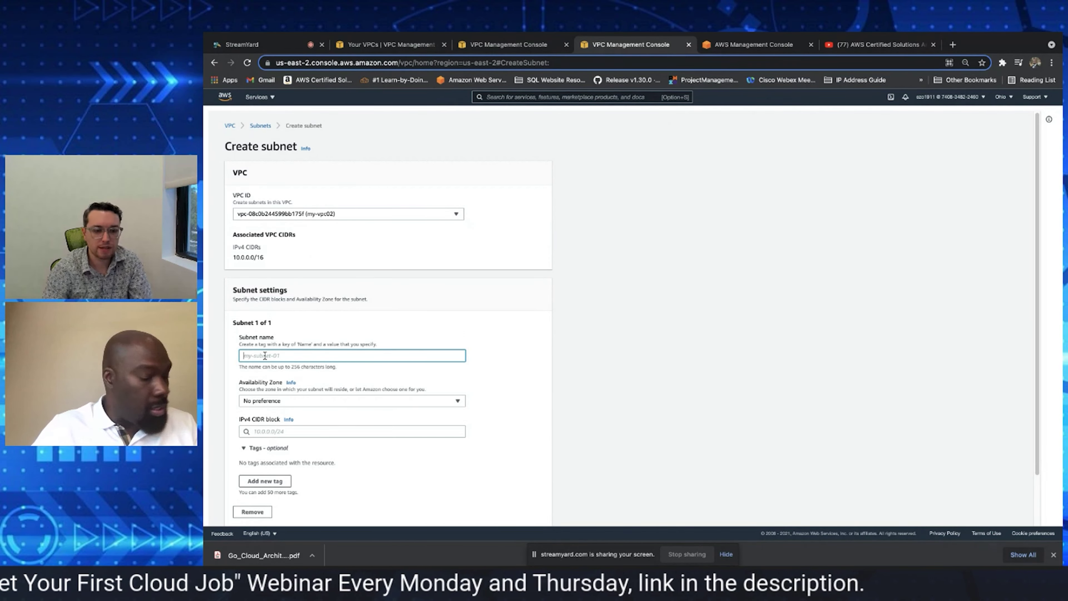
type("private")
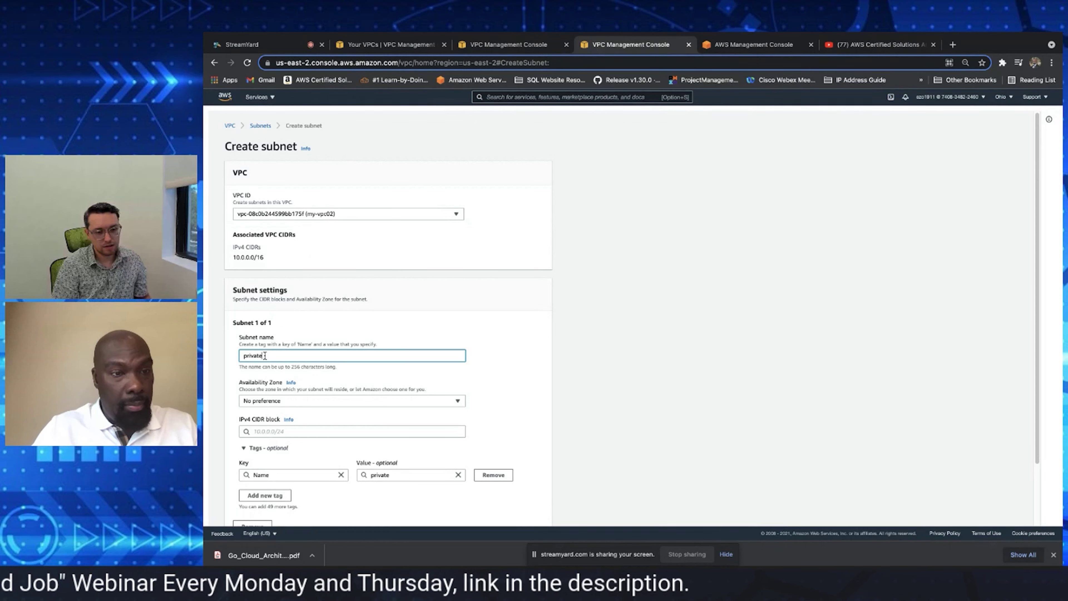
type("-sub")
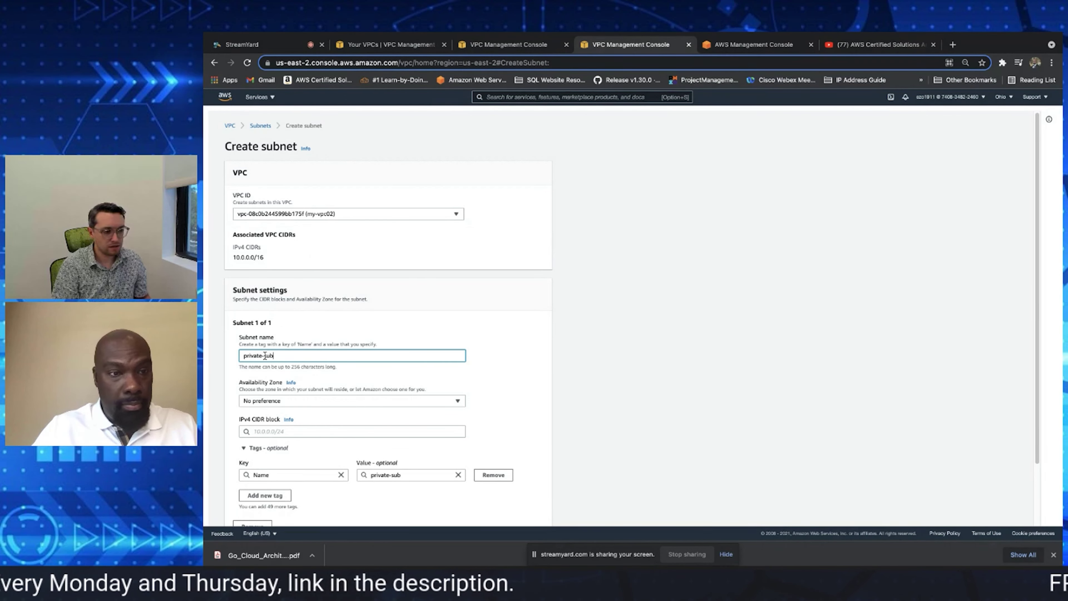
left_click(311, 400)
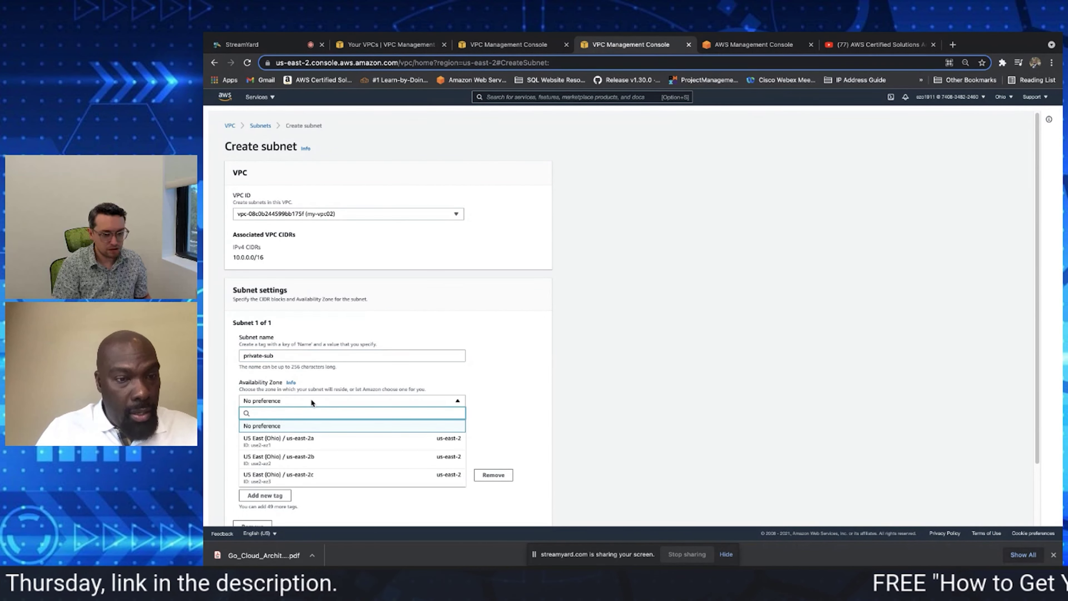
left_click(311, 458)
left_click_drag(1039, 257, 1037, 328)
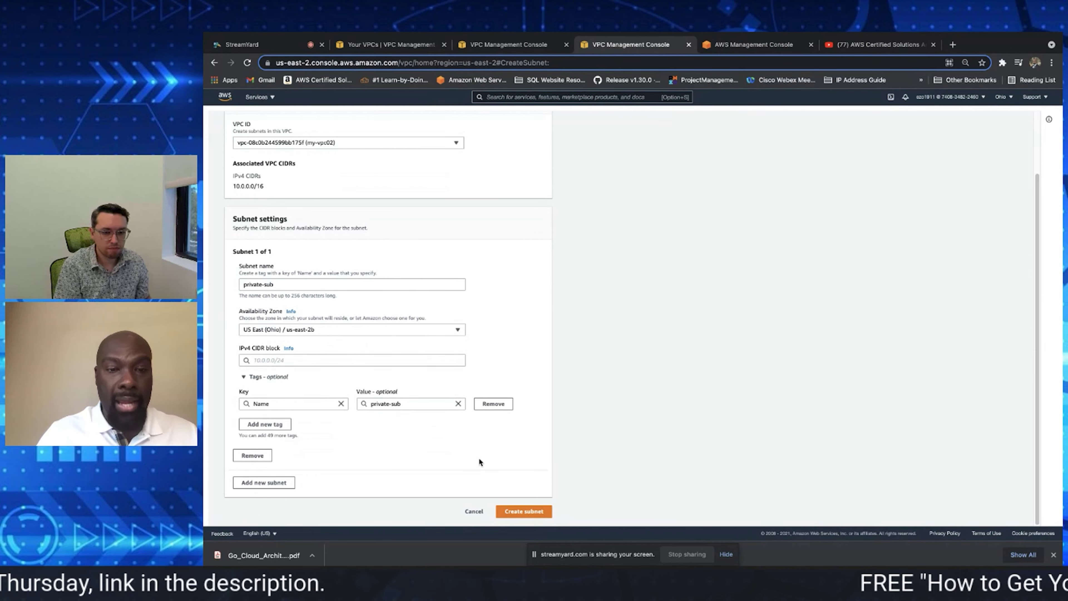
Set the IPv4 CIDR block of private-sub to 10.0.2.0/24 and create the subnet
left_click(530, 511)
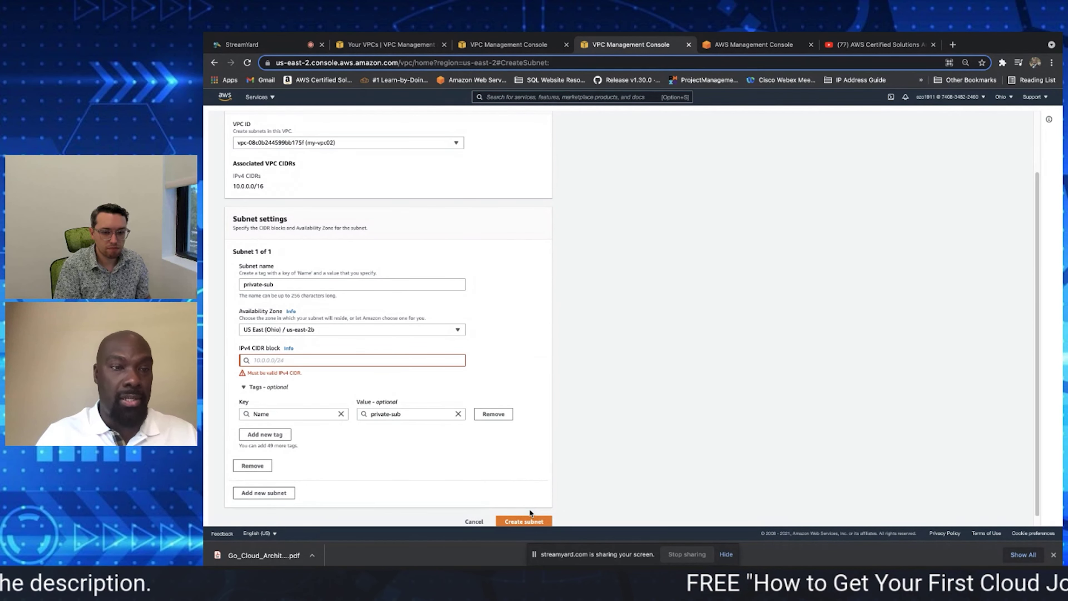
left_click(319, 361)
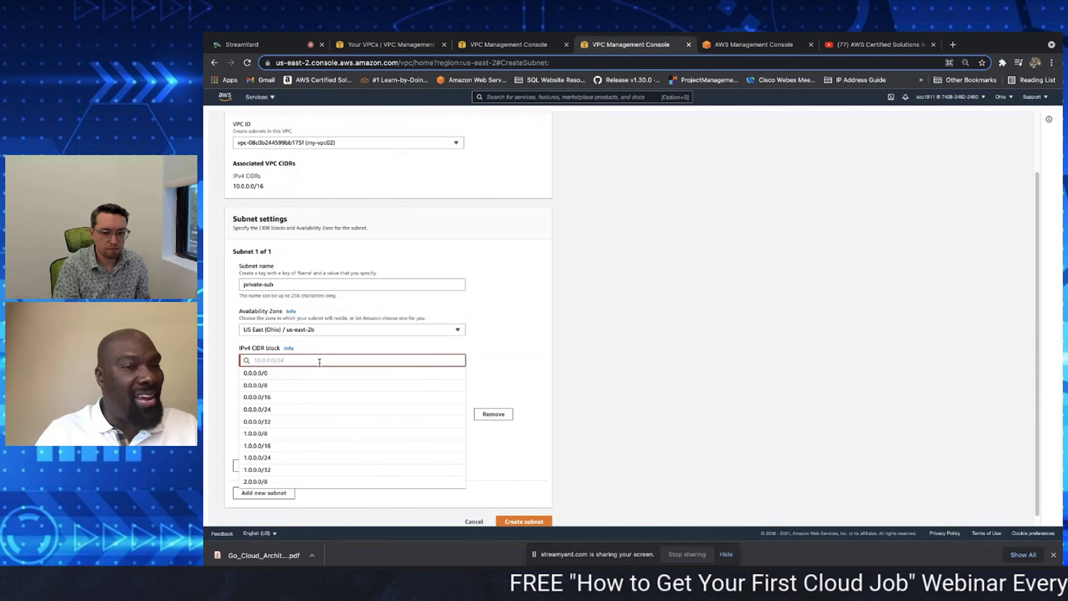
type("10")
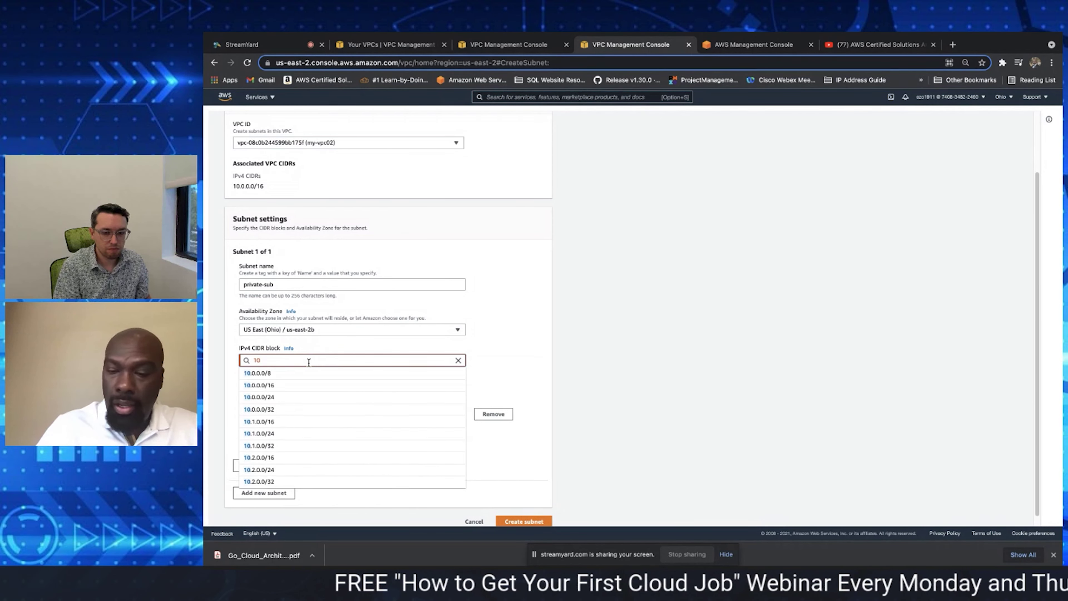
type(".0")
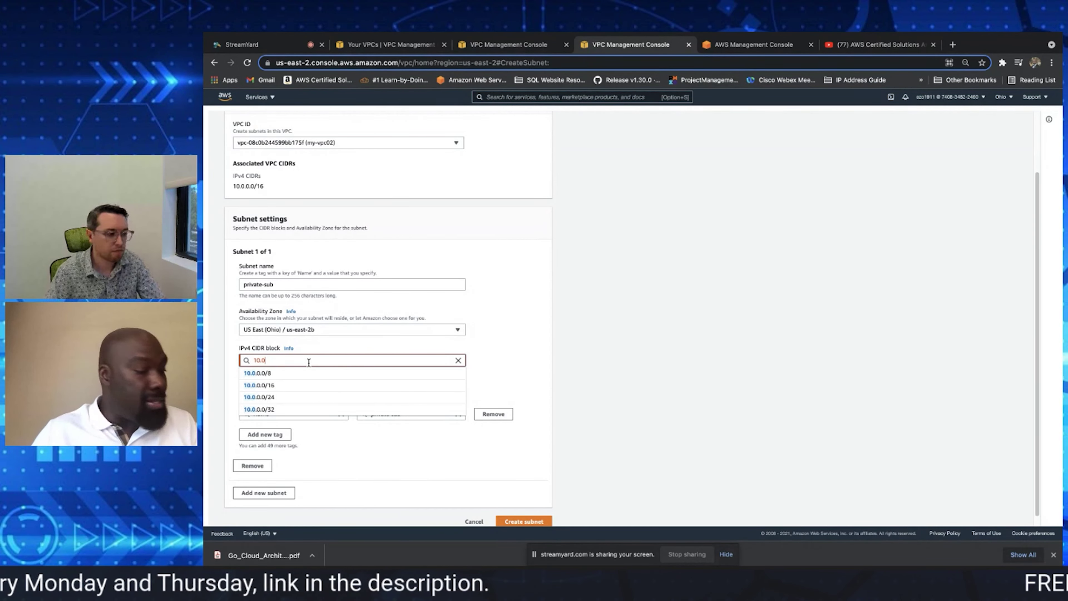
type(".2.0")
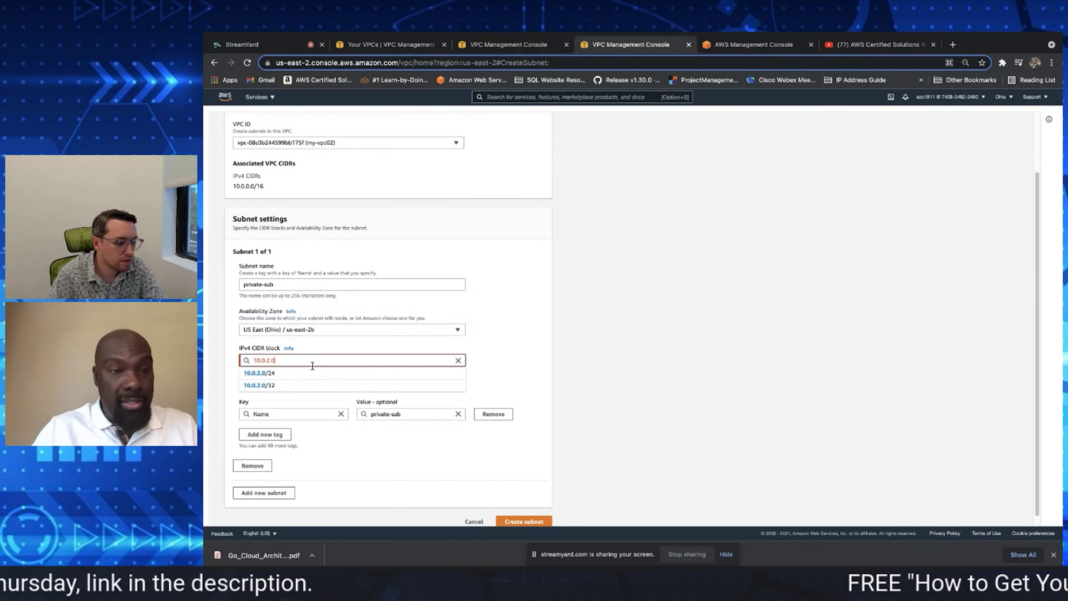
type("/24")
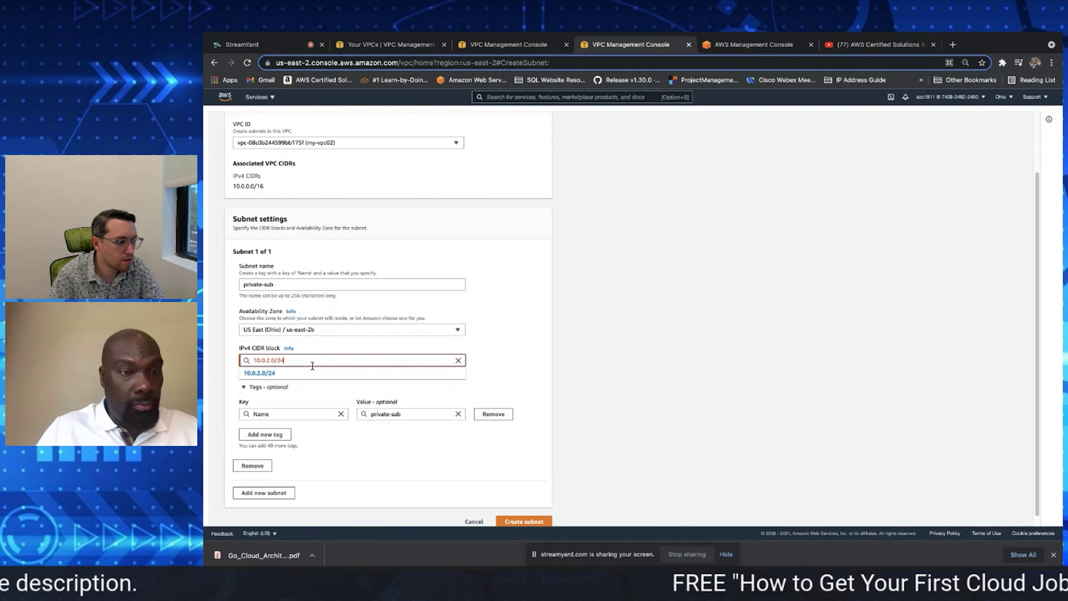
left_click(300, 373)
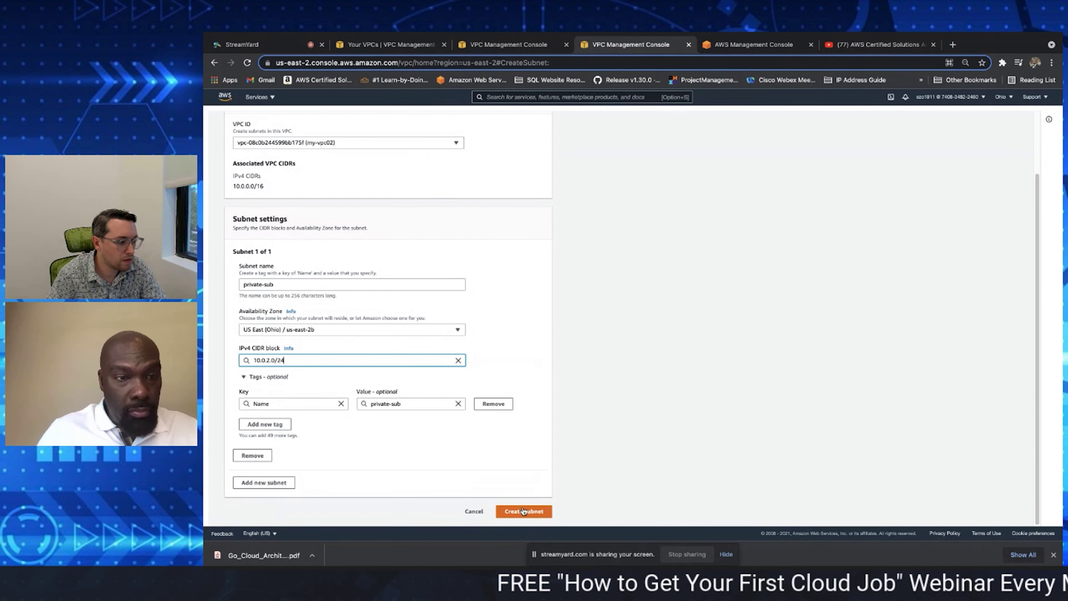
left_click(535, 512)
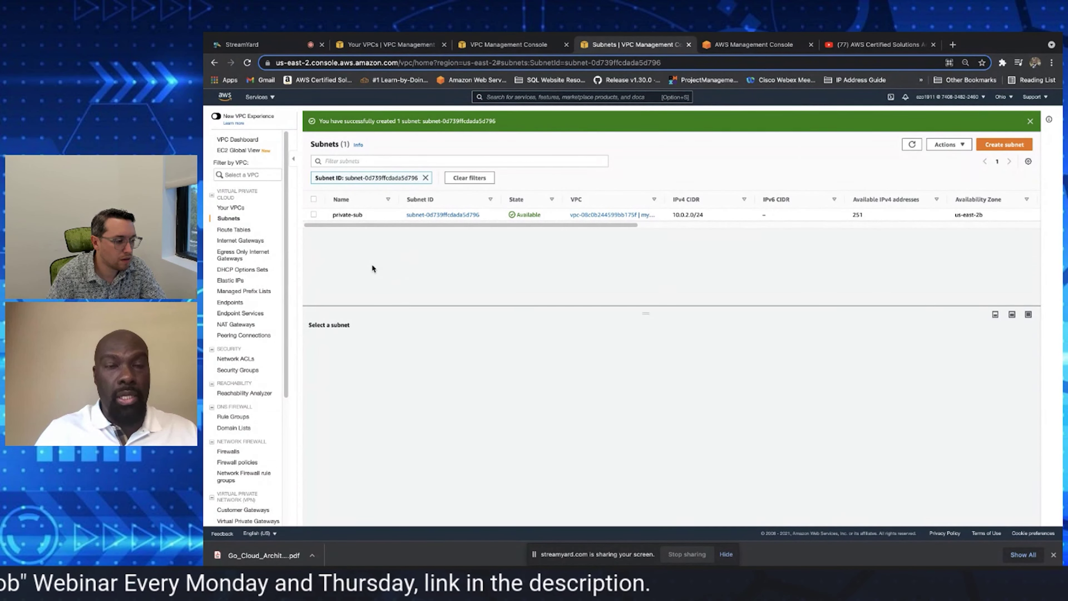
Start a new route table with the name tag public-rt and choose my-vpc02 as its VPC
left_click(237, 232)
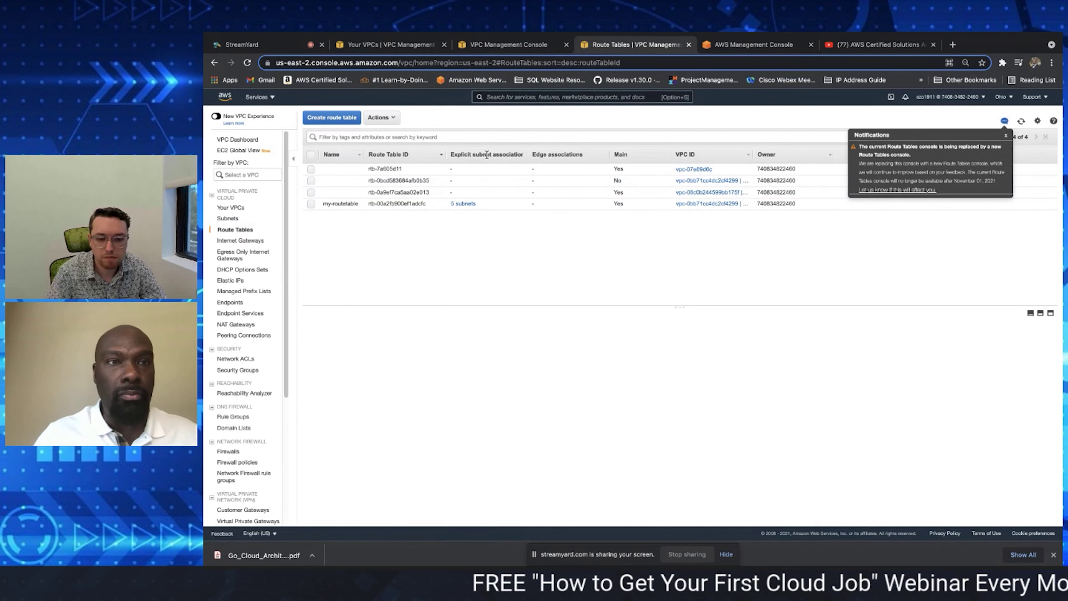
left_click(346, 117)
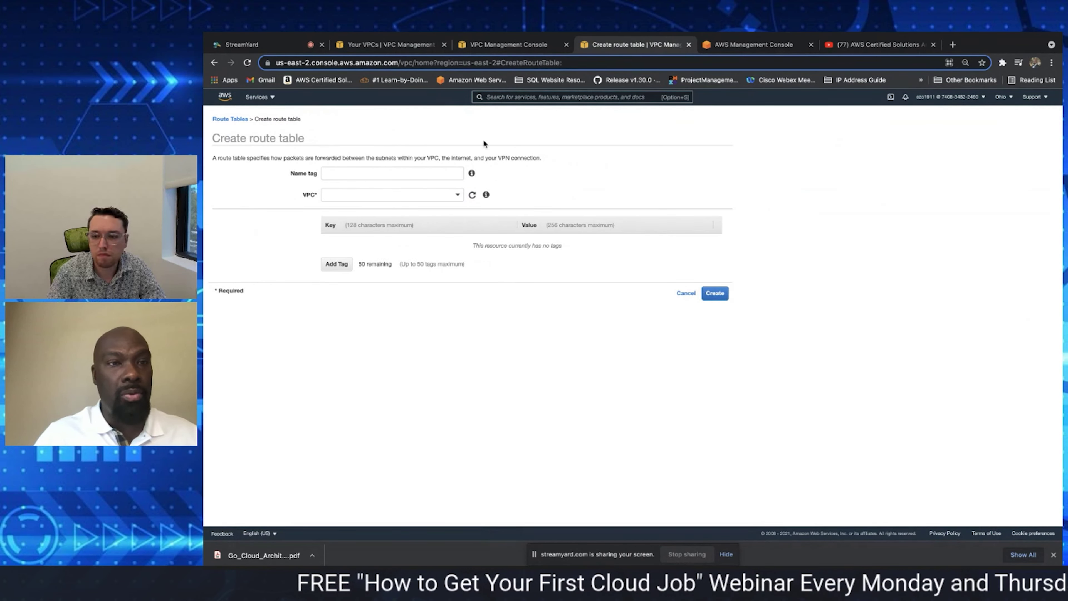
left_click(378, 175)
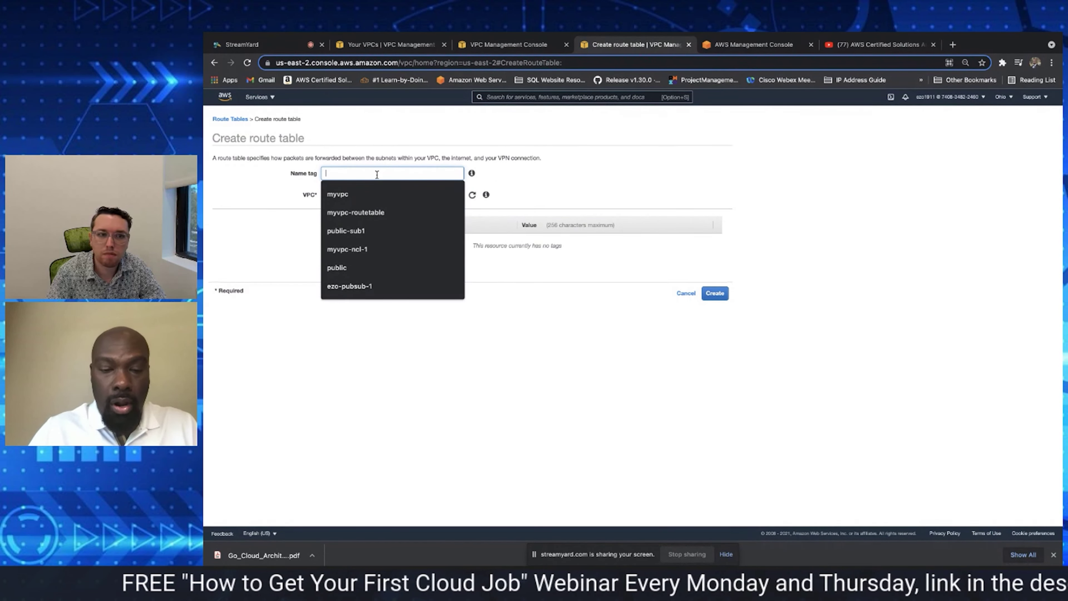
type("pbiu")
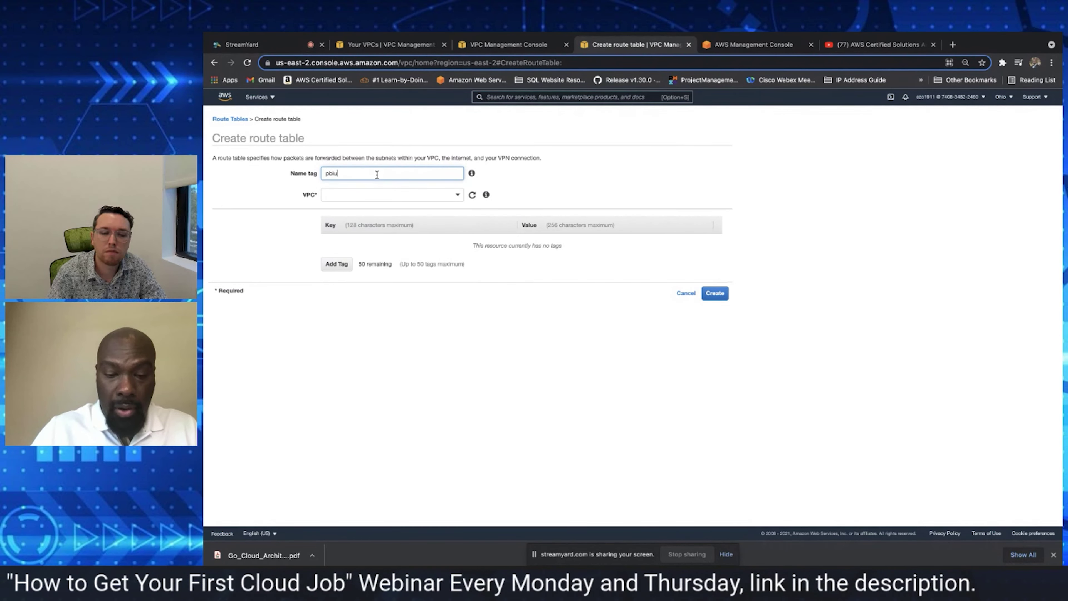
key("BackSpace")
type("ub")
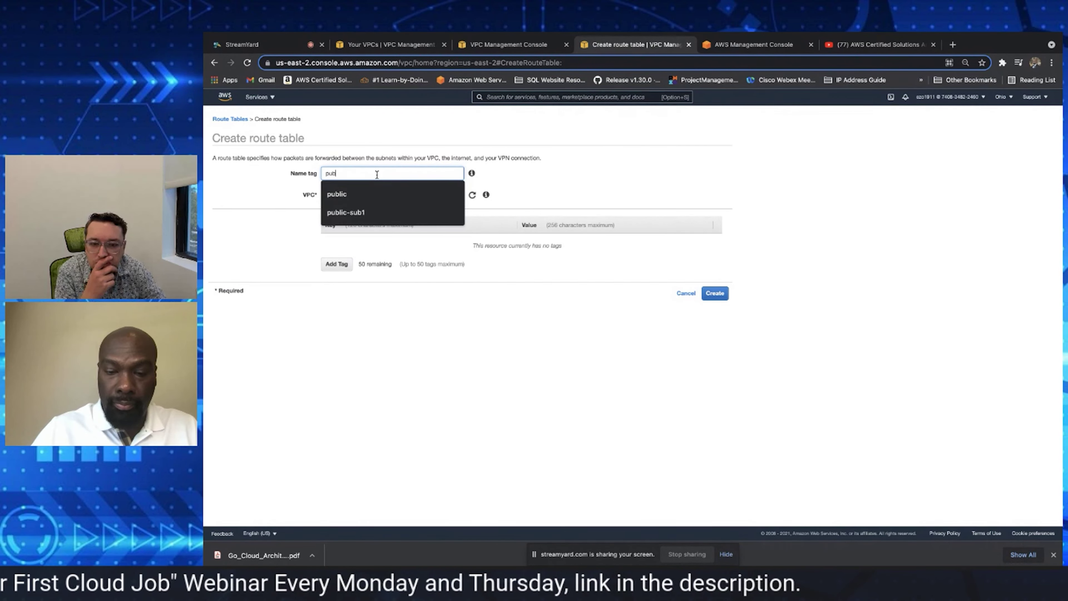
type("lic-rt")
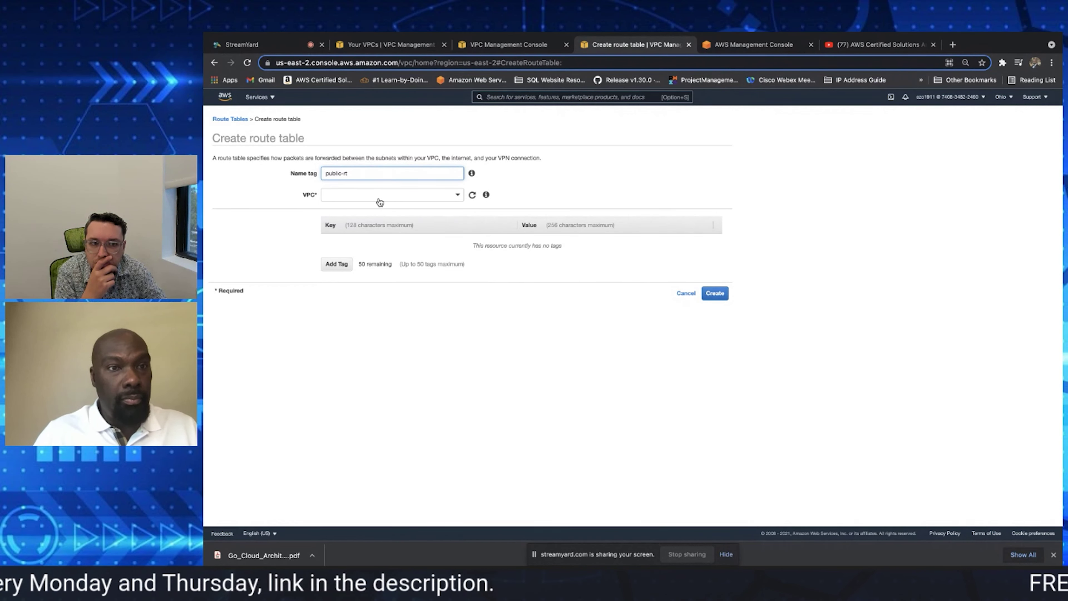
left_click(380, 202)
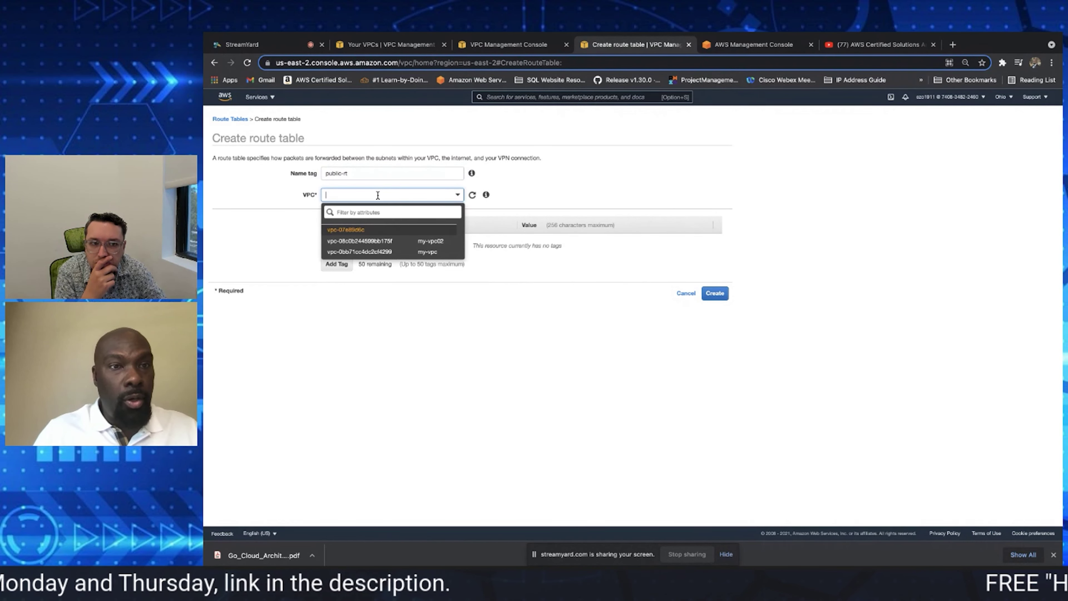
left_click(408, 242)
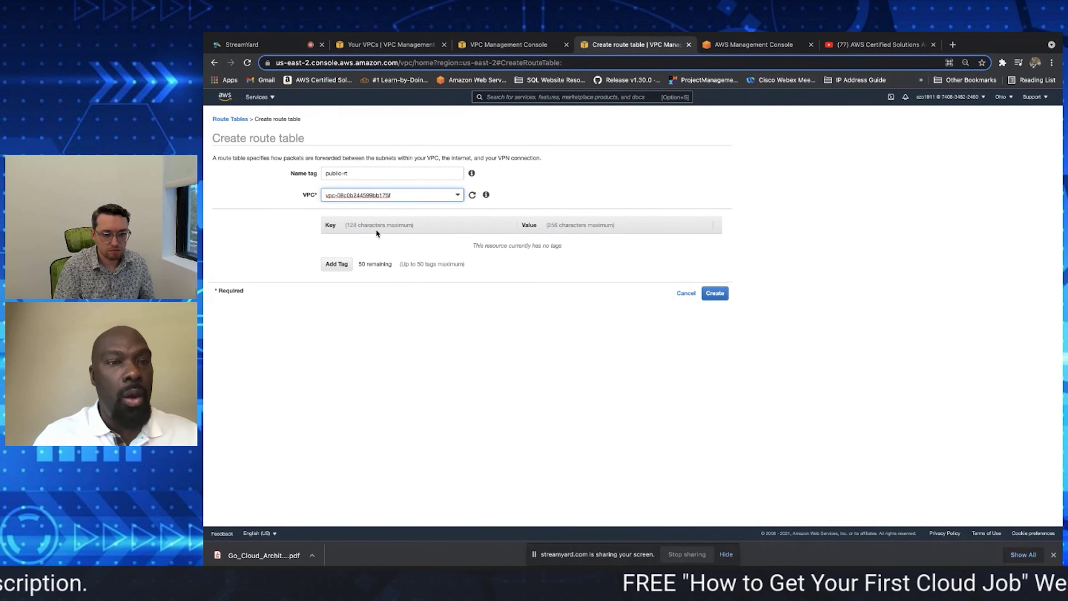
Add a tag with key name and value public route table, and create the route table
left_click(339, 264)
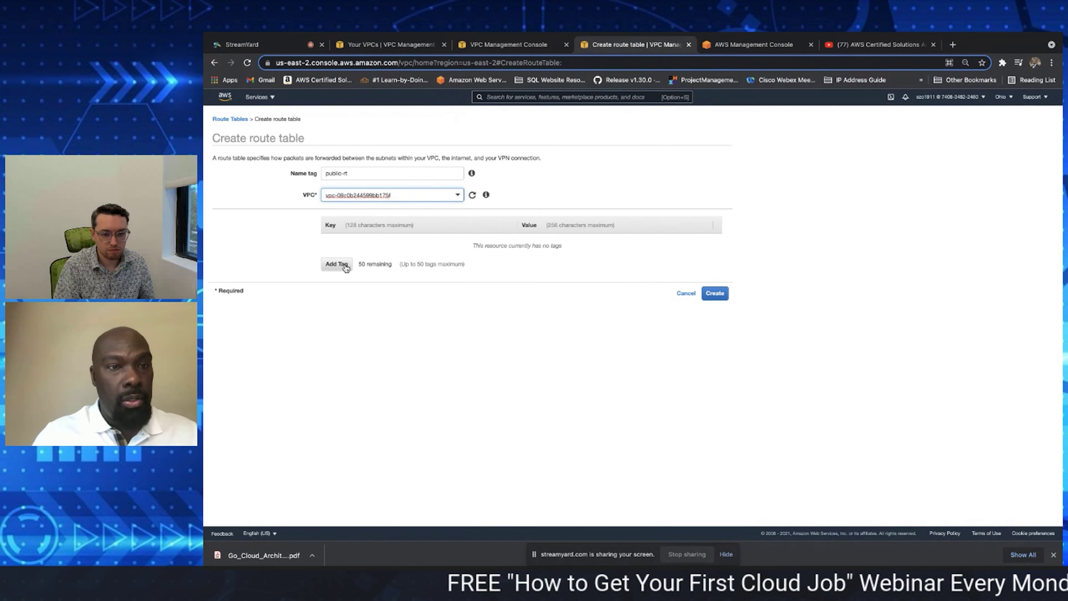
left_click(350, 241)
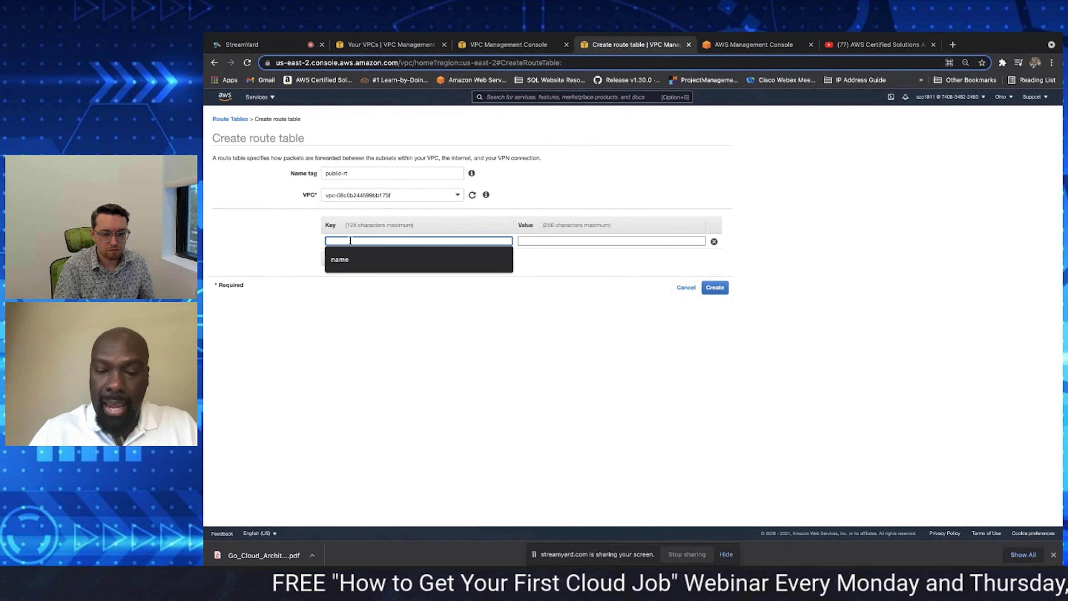
type("name")
left_click(529, 239)
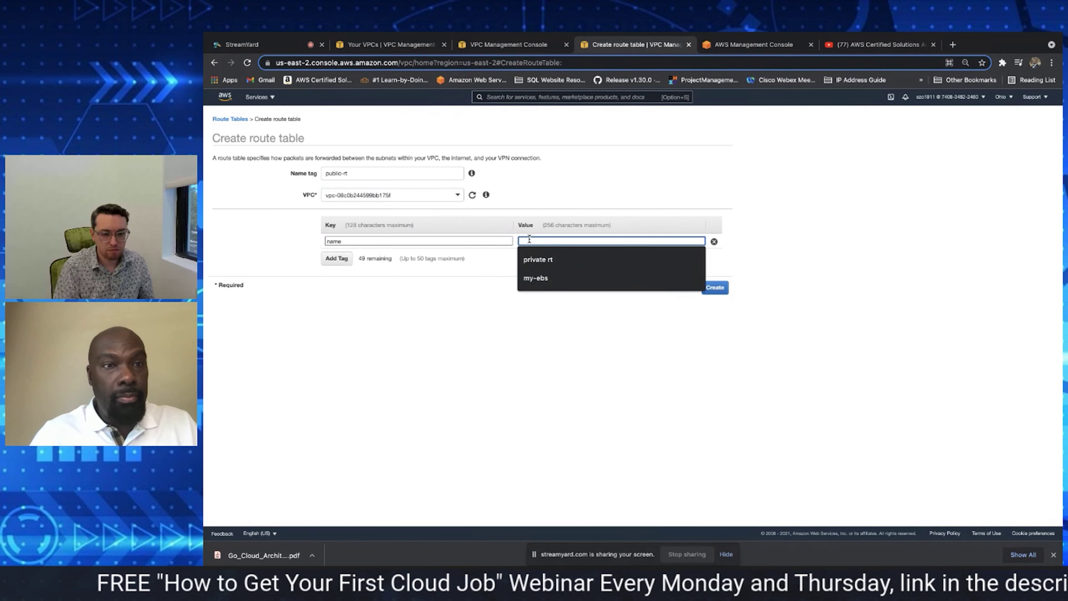
type("pub")
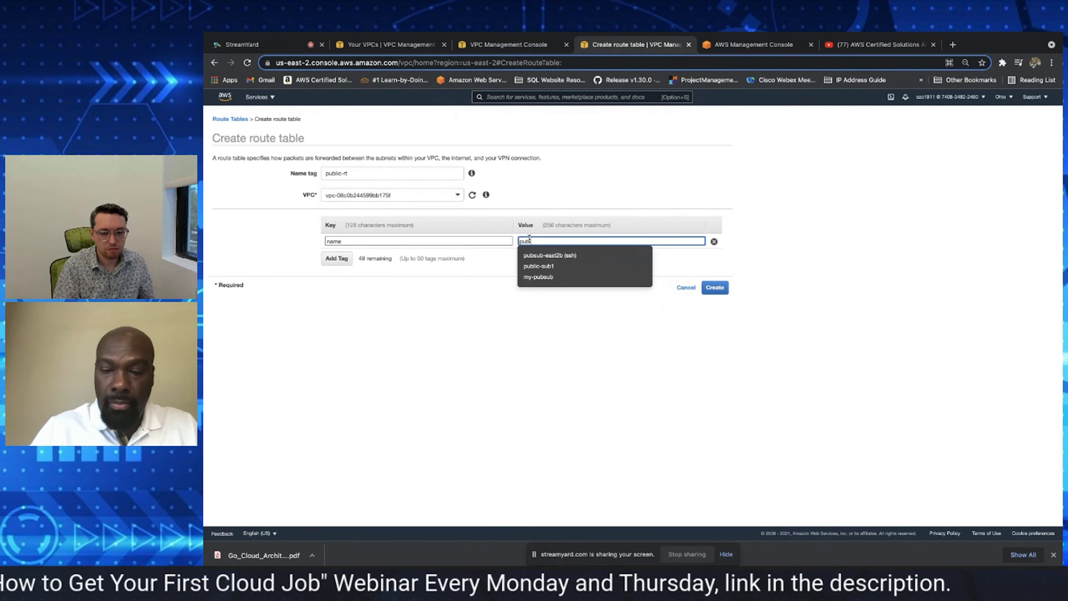
type("lic route")
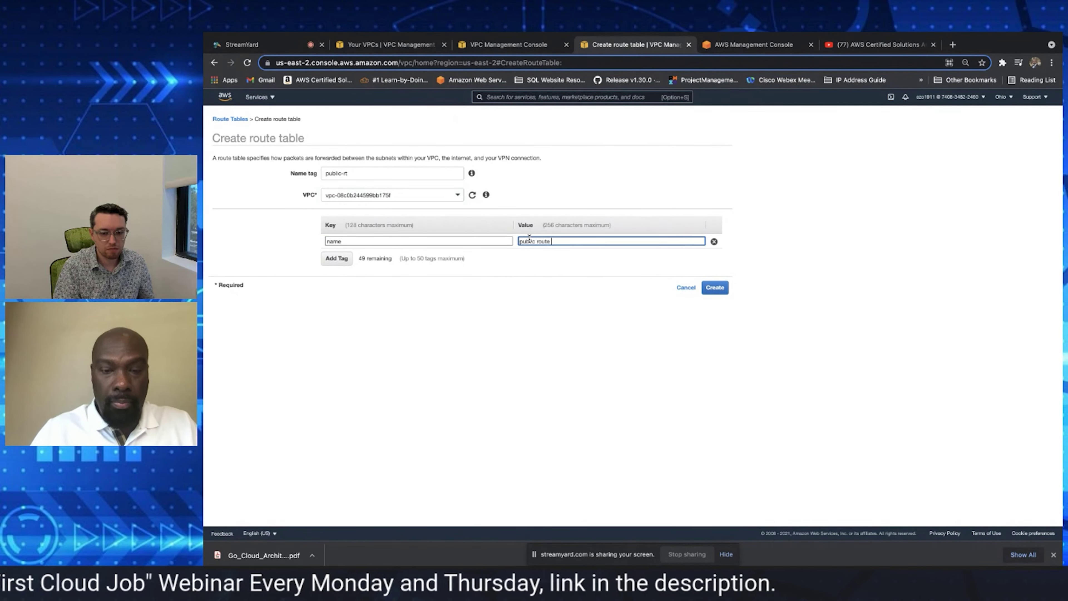
type(" table")
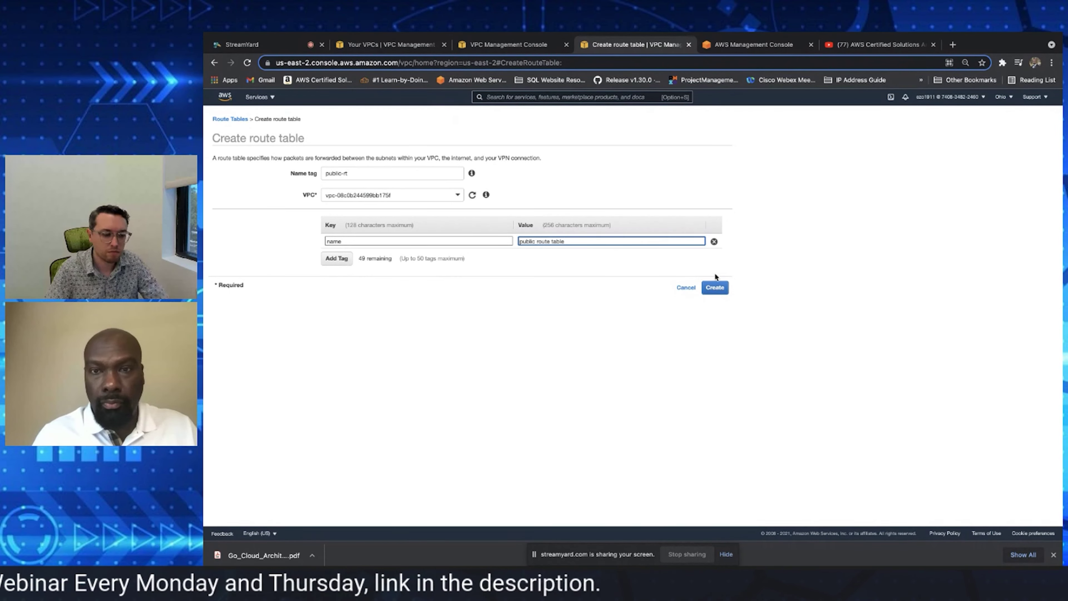
left_click(715, 288)
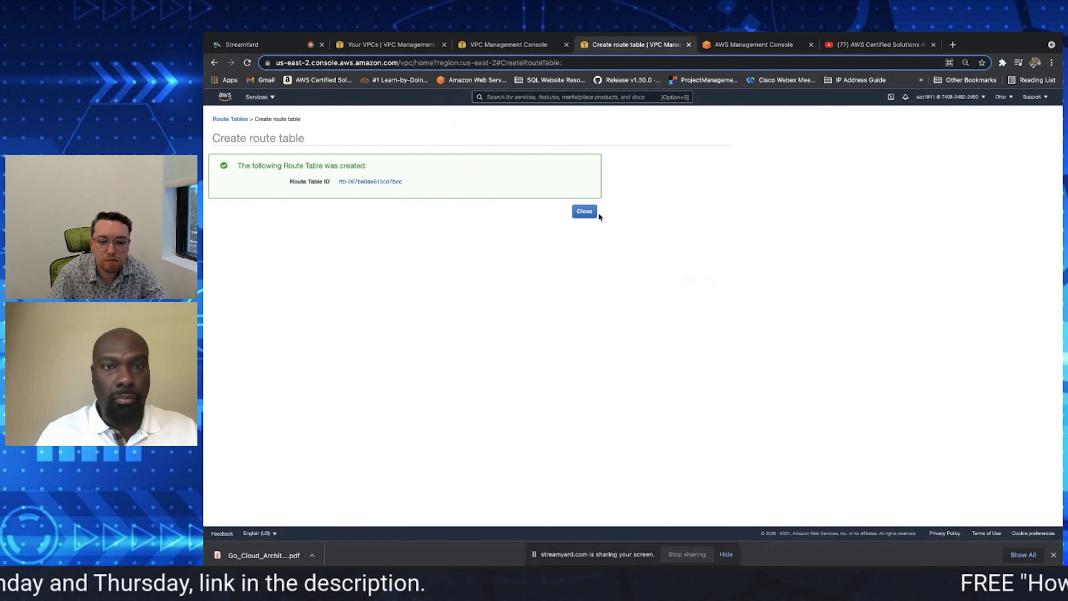
left_click(585, 212)
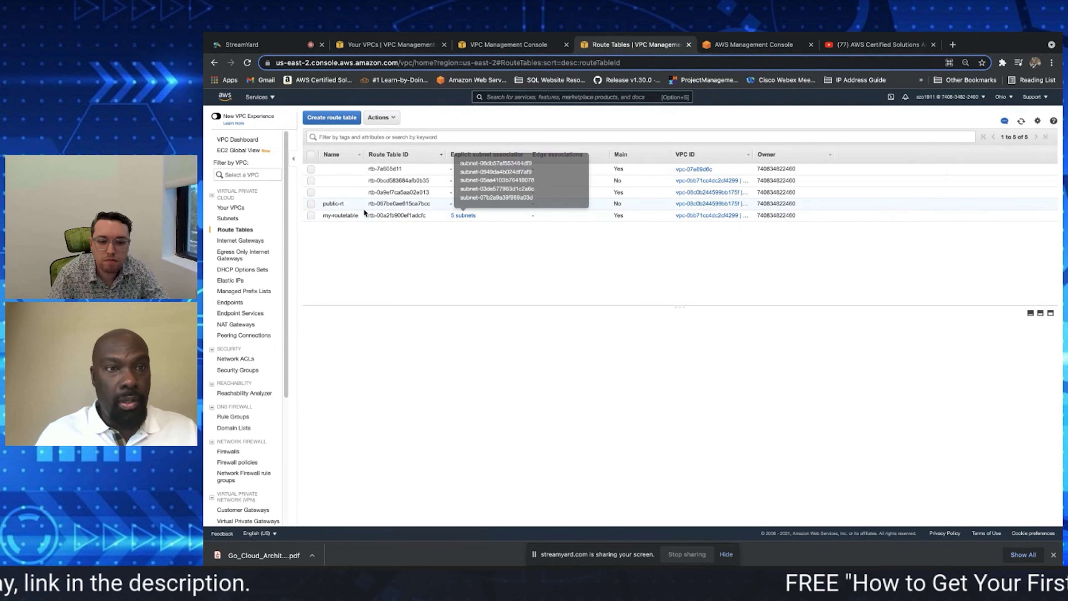
Edit the routes of public-rt and add a route with destination 10.0.1.0/24
left_click(311, 203)
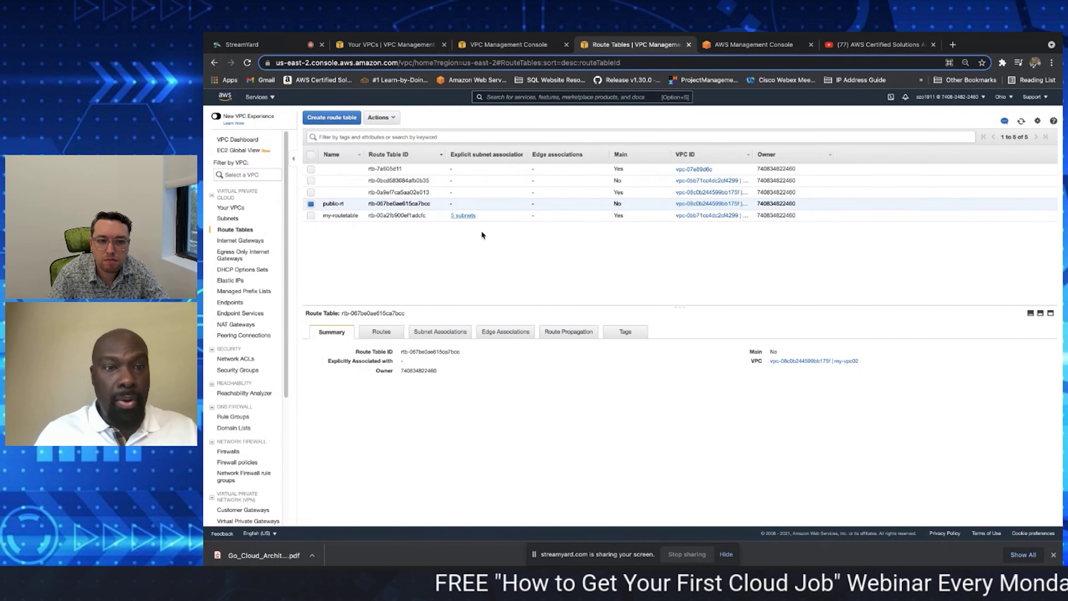
left_click(382, 331)
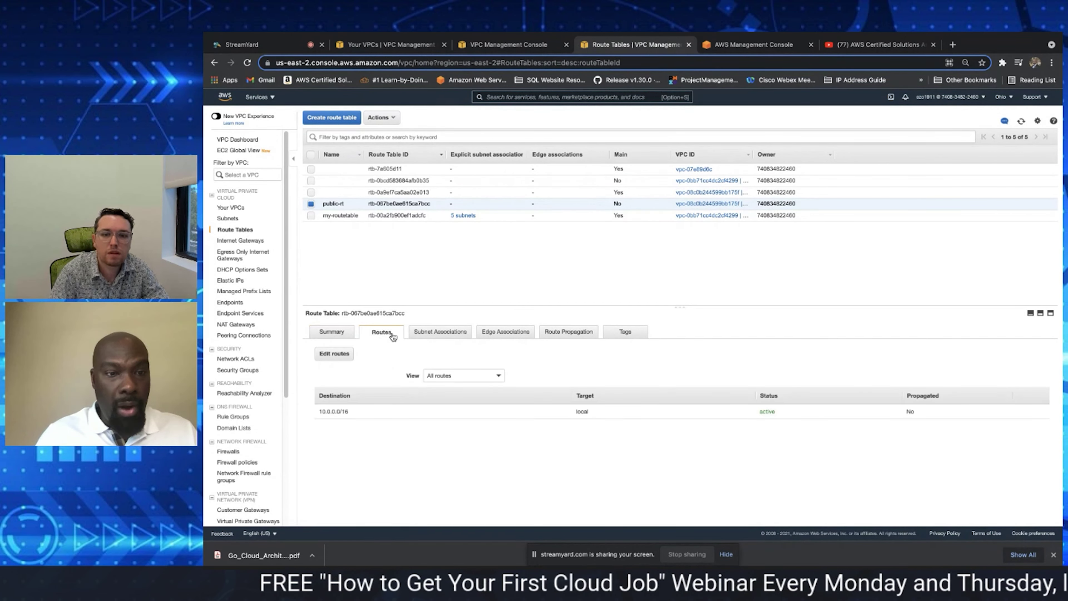
left_click(338, 356)
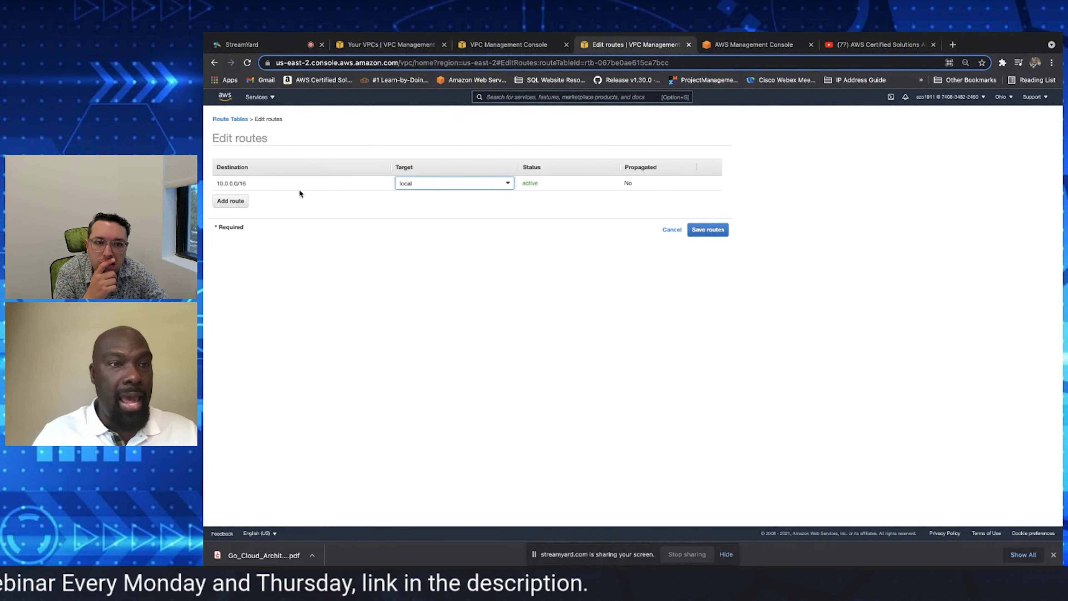
left_click(236, 201)
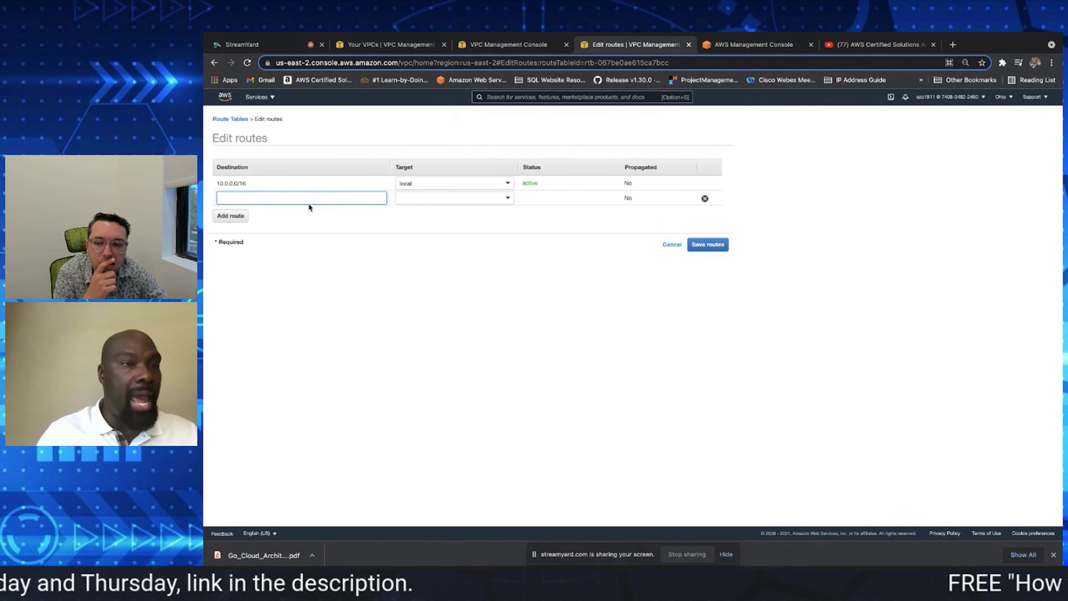
left_click(288, 198)
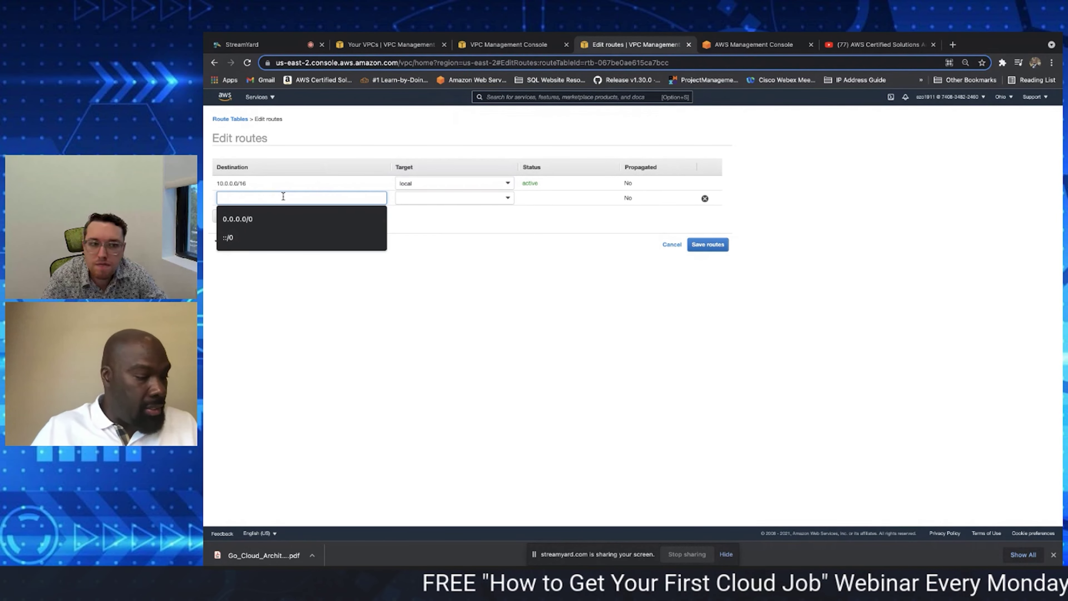
type("10")
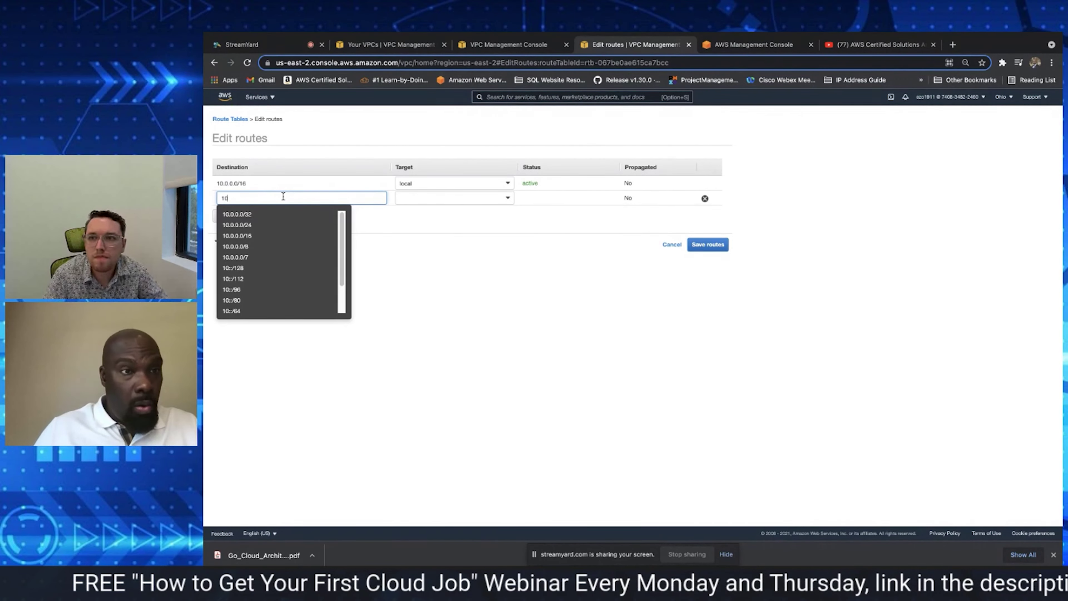
type(".0")
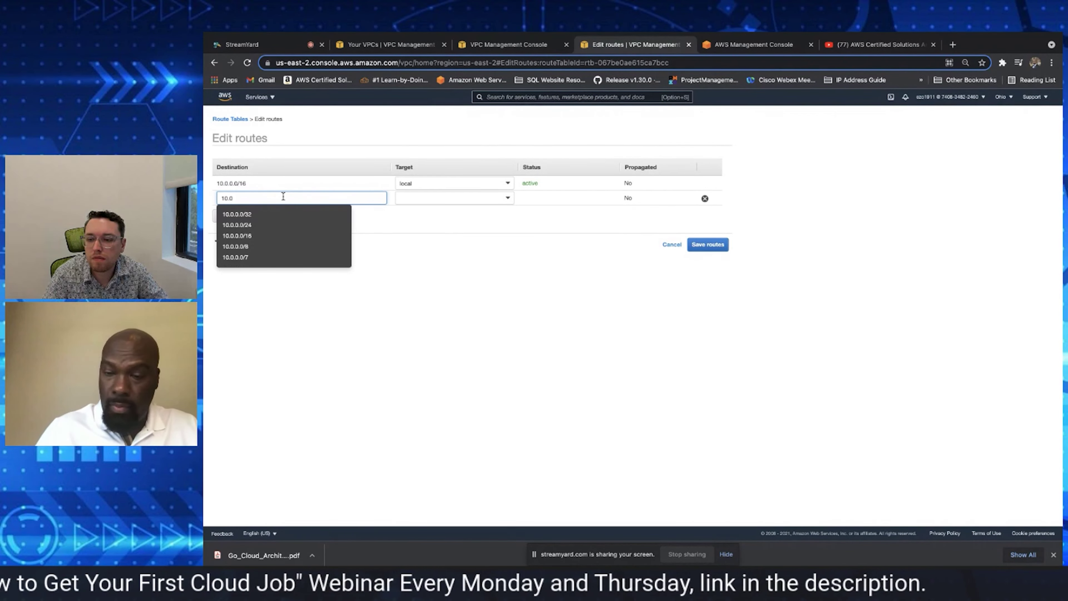
type(".1.0/")
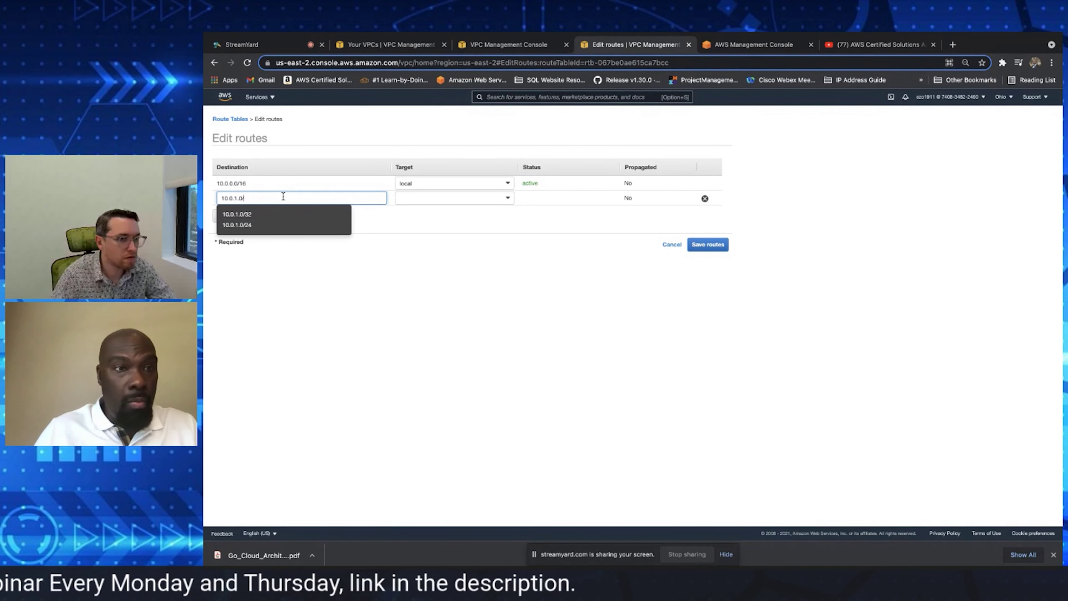
type("24")
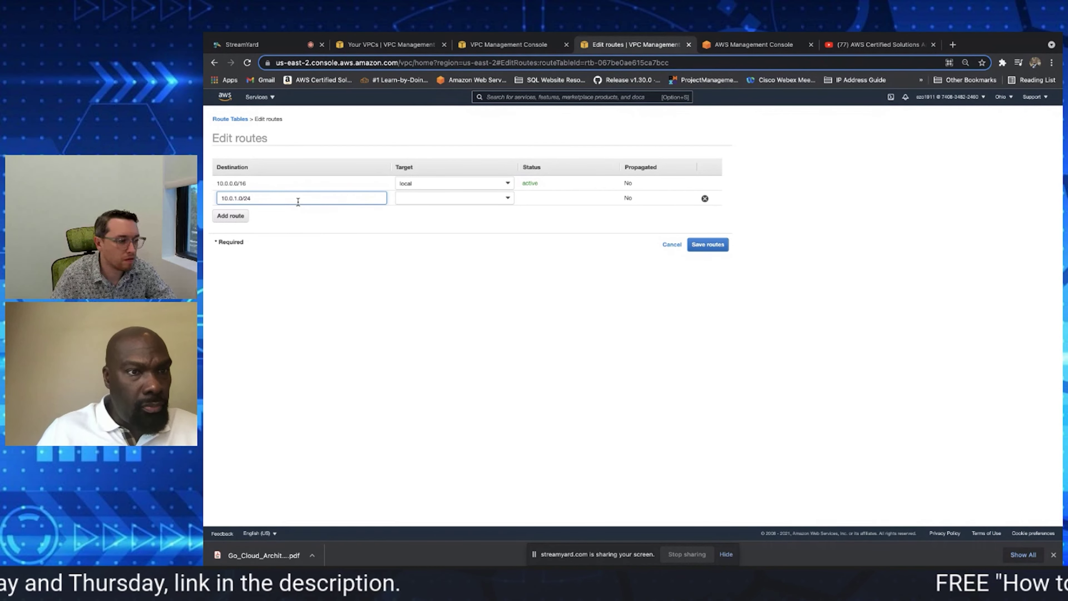
Try to save the 10.0.1.0/24 route with the internet gateway my-igw02 as its target
left_click(429, 196)
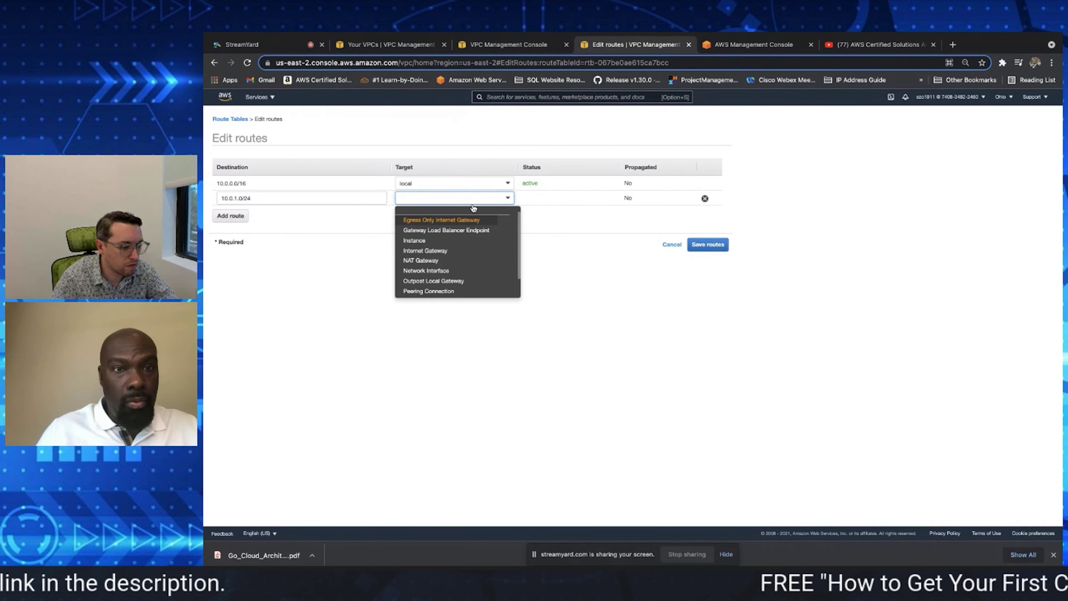
left_click(441, 252)
left_click(460, 220)
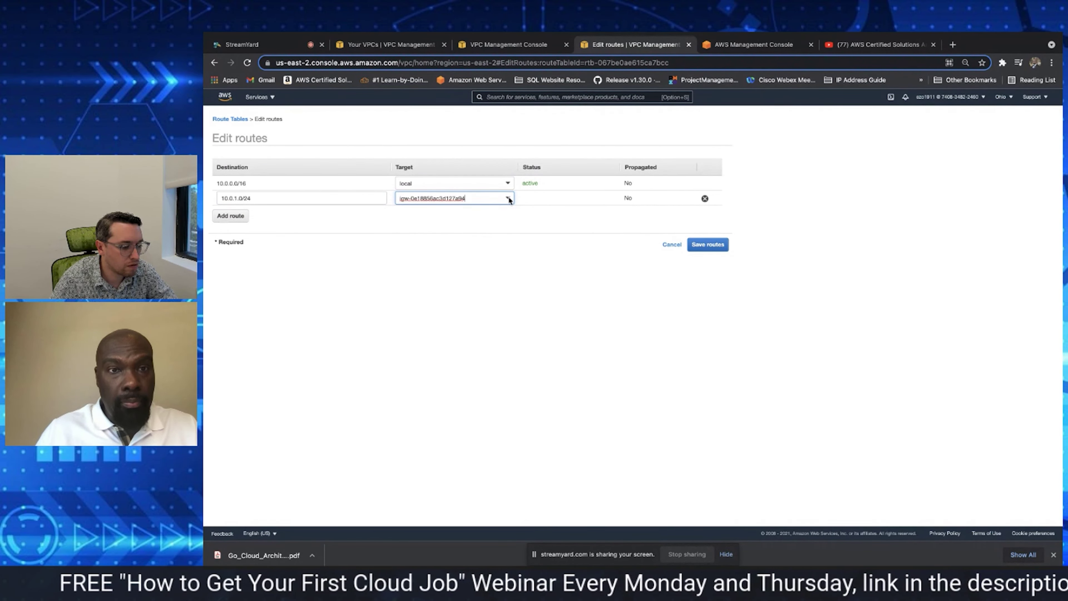
left_click(708, 248)
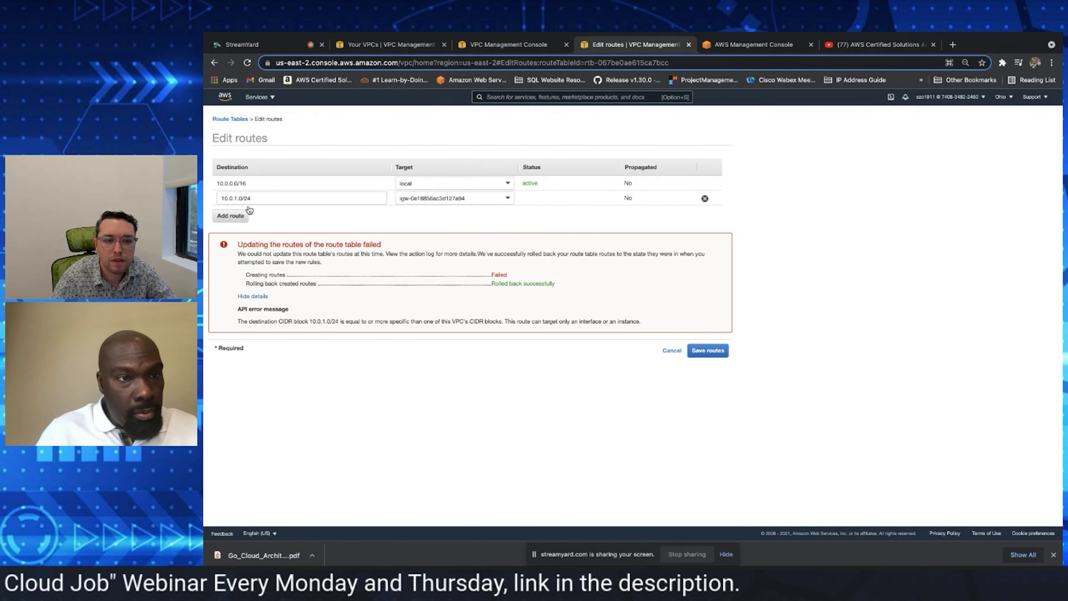
Reselect the internet gateway my-igw02 for the added route and clear its target again
left_click(508, 200)
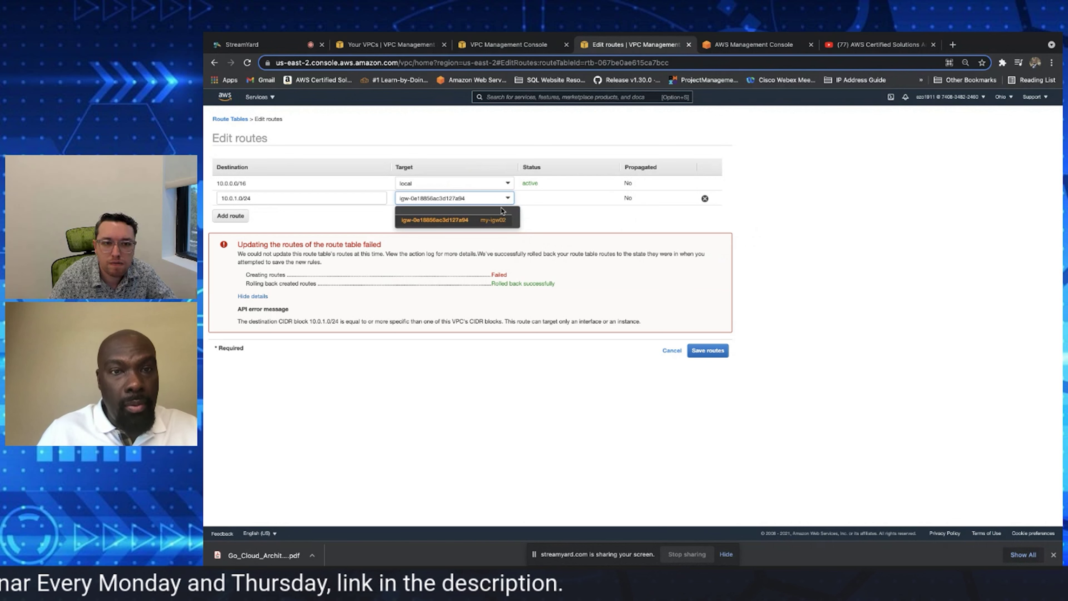
left_click(494, 220)
left_click(497, 196)
left_click_drag(488, 195, 404, 195)
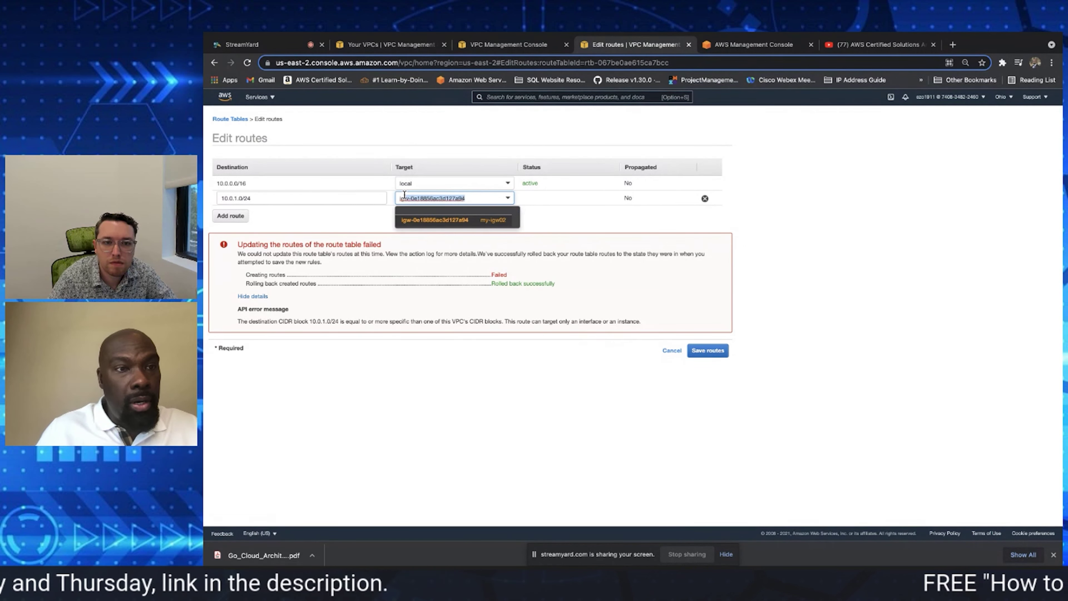
key("BackSpace")
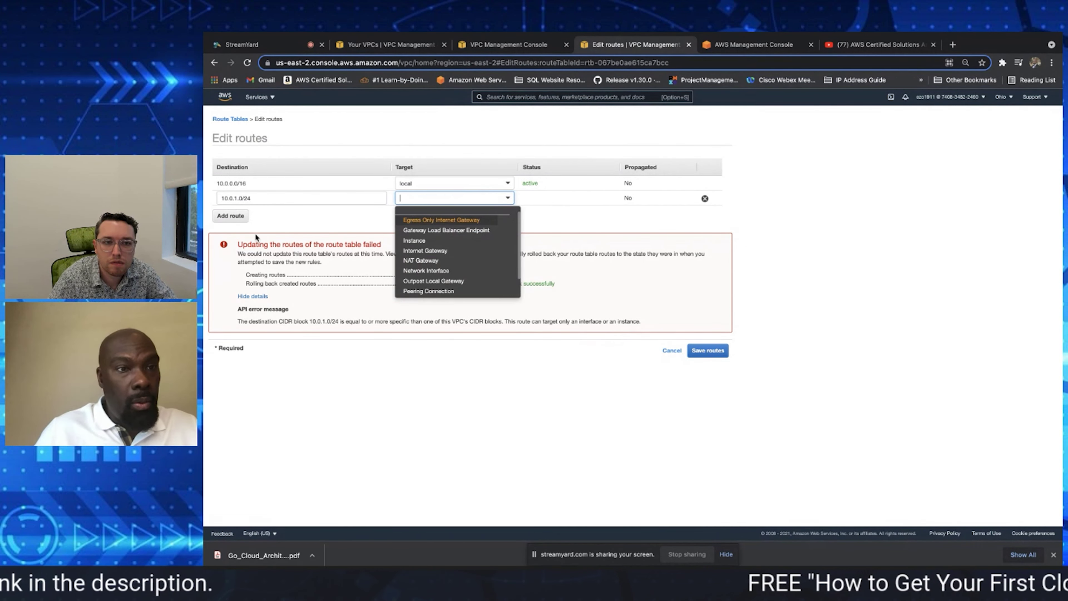
Change the added route's destination to 10.0.2.0/24 and look through the available target types
left_click(271, 214)
left_click_drag(279, 192, 212, 196)
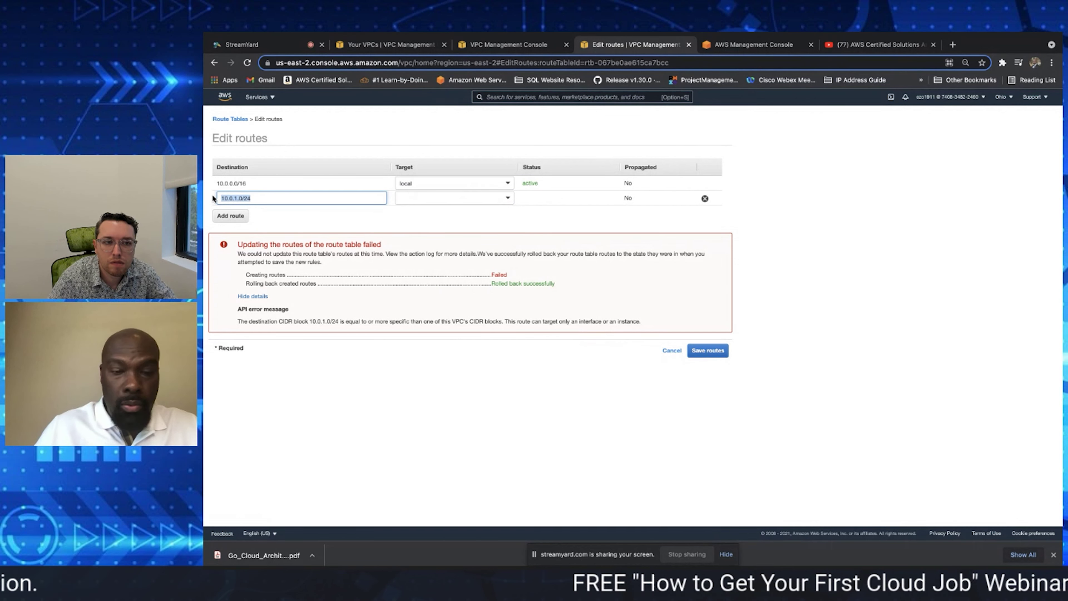
type("10.0")
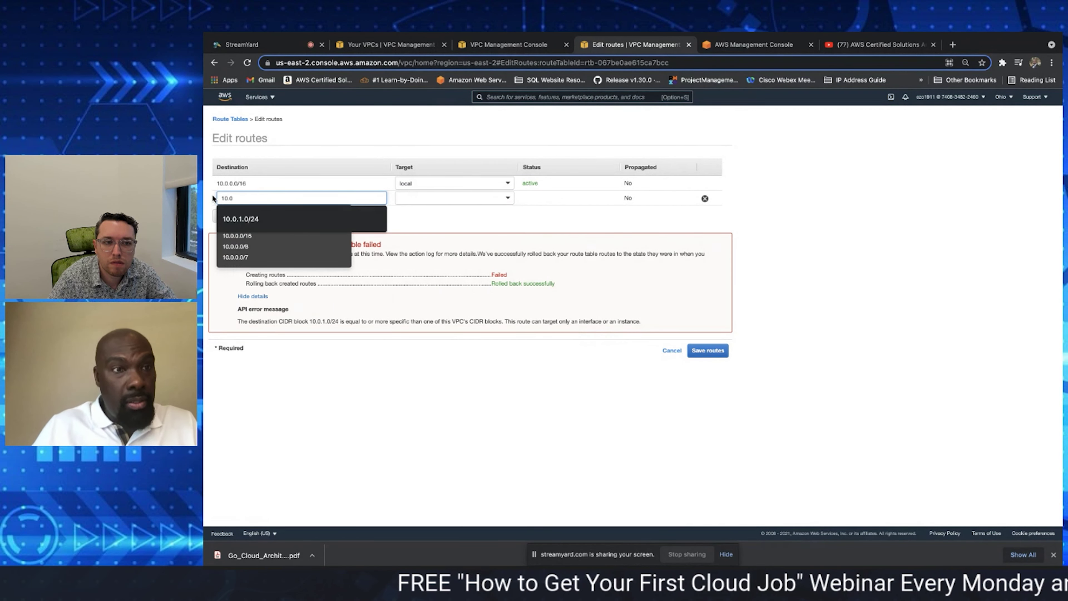
type(".2")
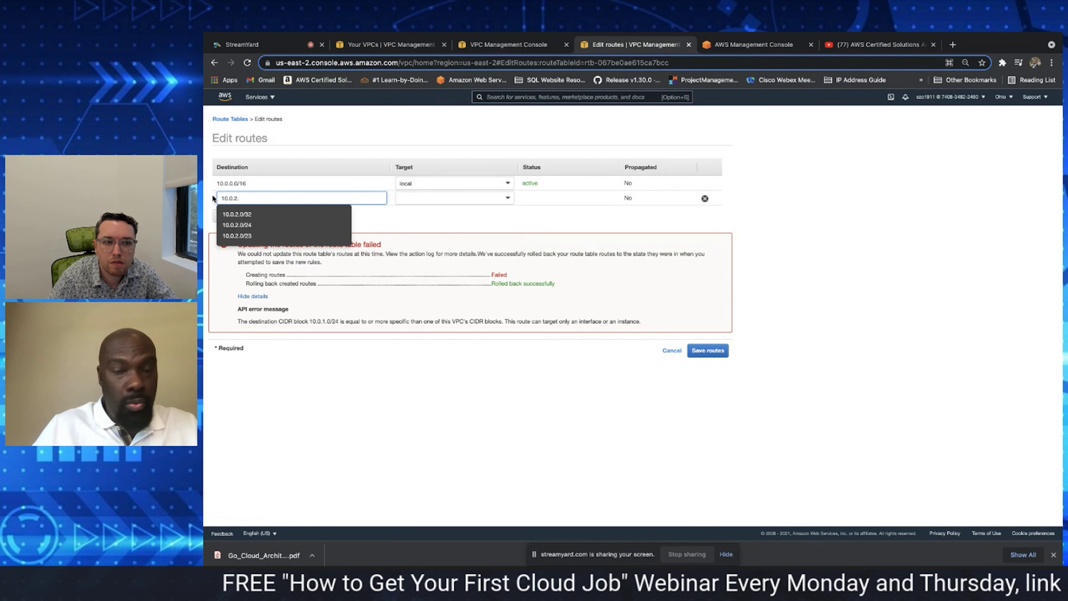
type(".0/24")
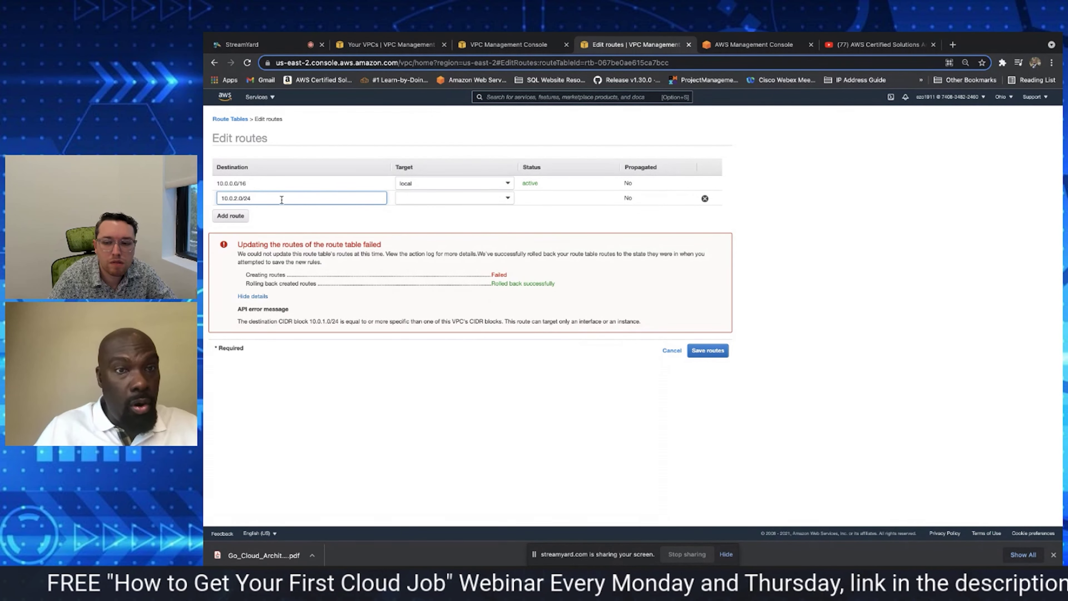
left_click(418, 199)
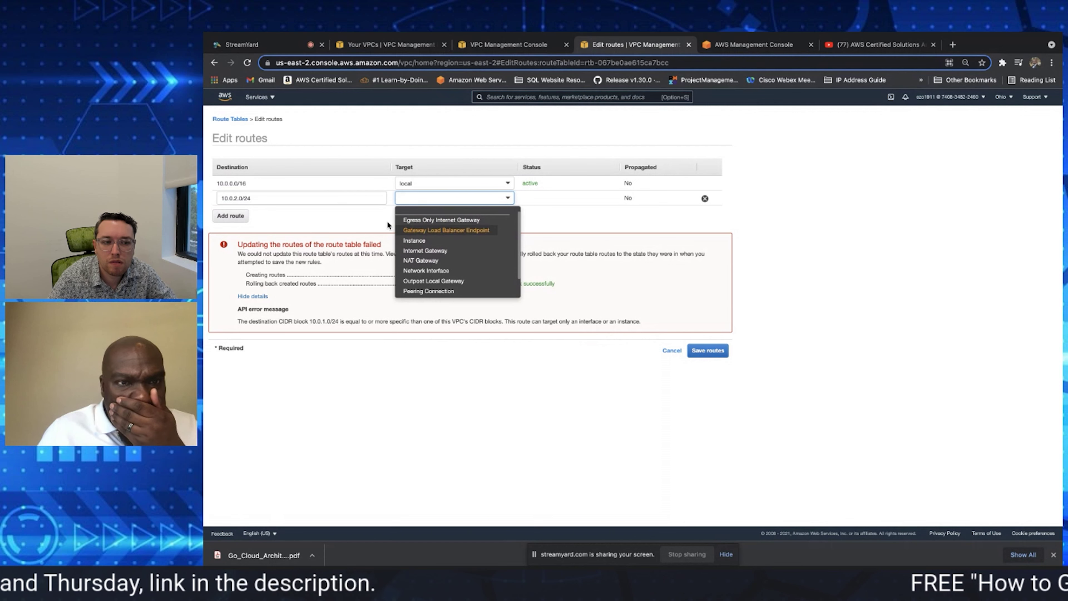
left_click(372, 215)
Re-enter the added route's destination and change it to 10.0.1.0/24
left_click_drag(261, 197, 204, 199)
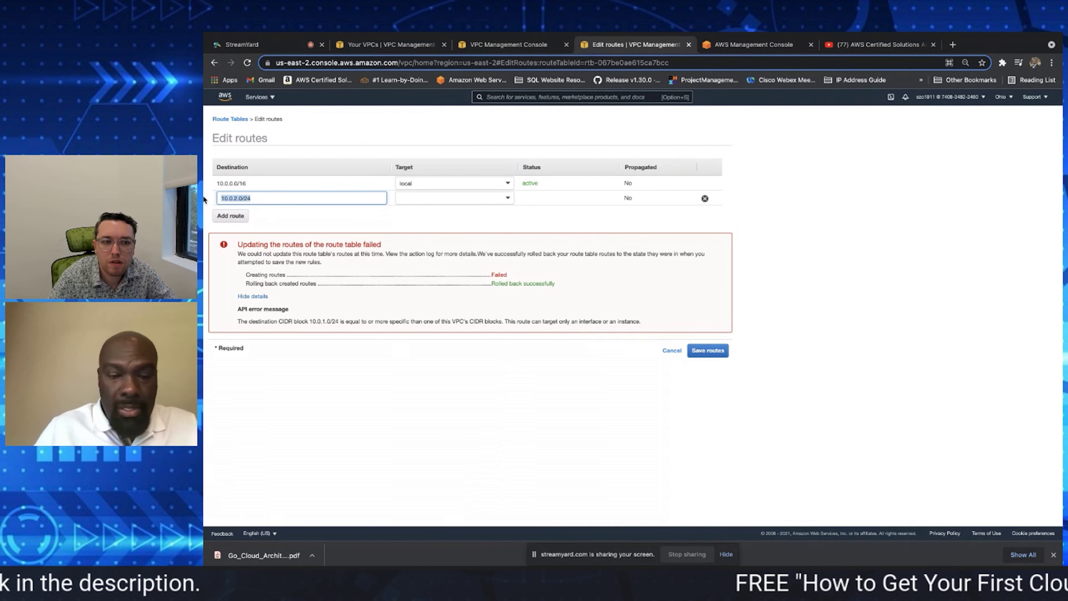
type("10")
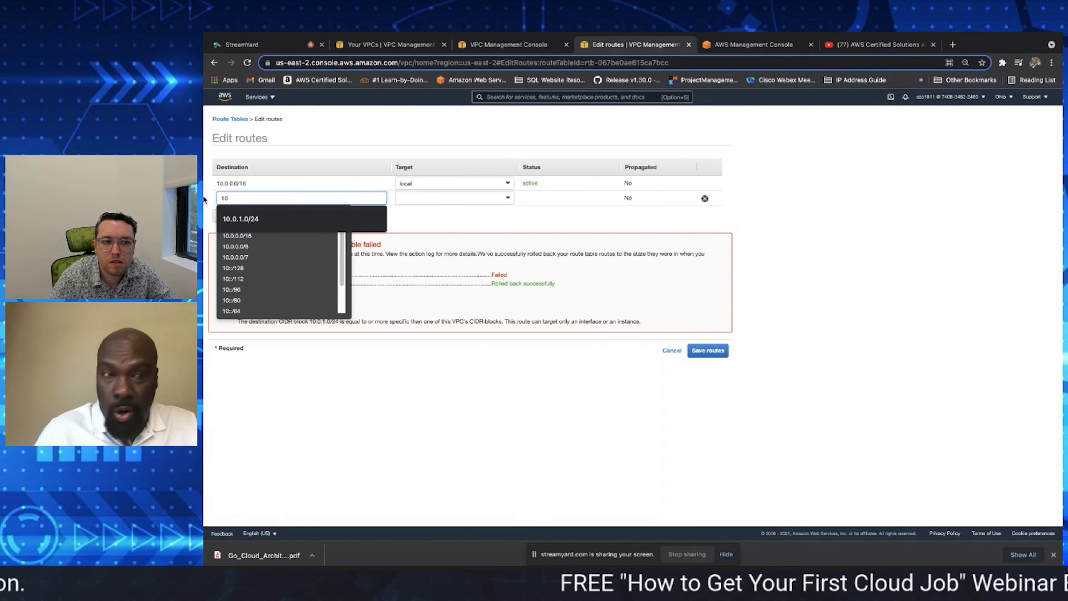
type(".0")
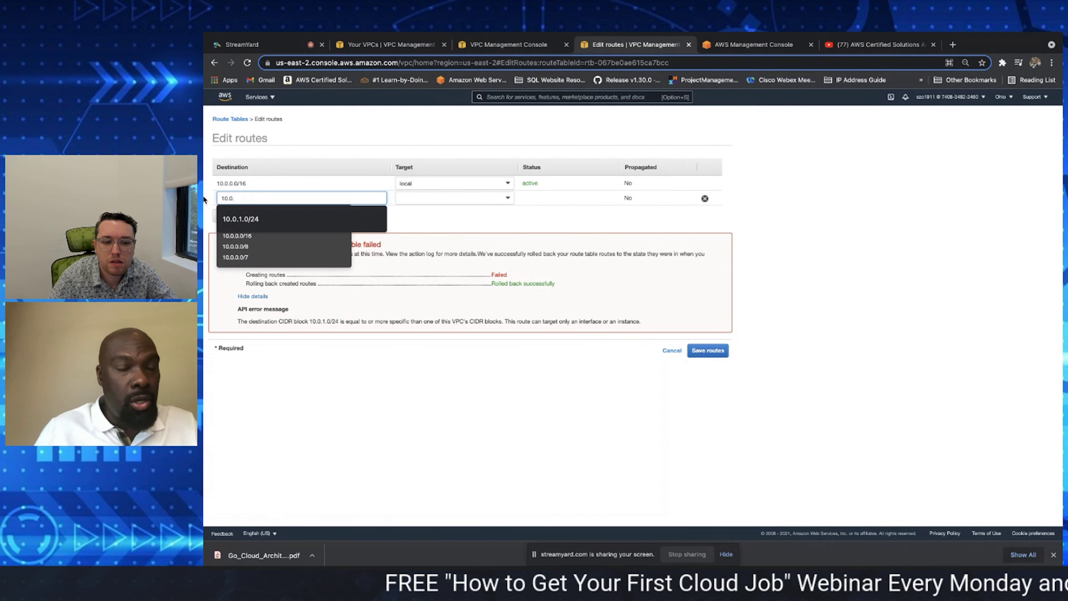
type(".2")
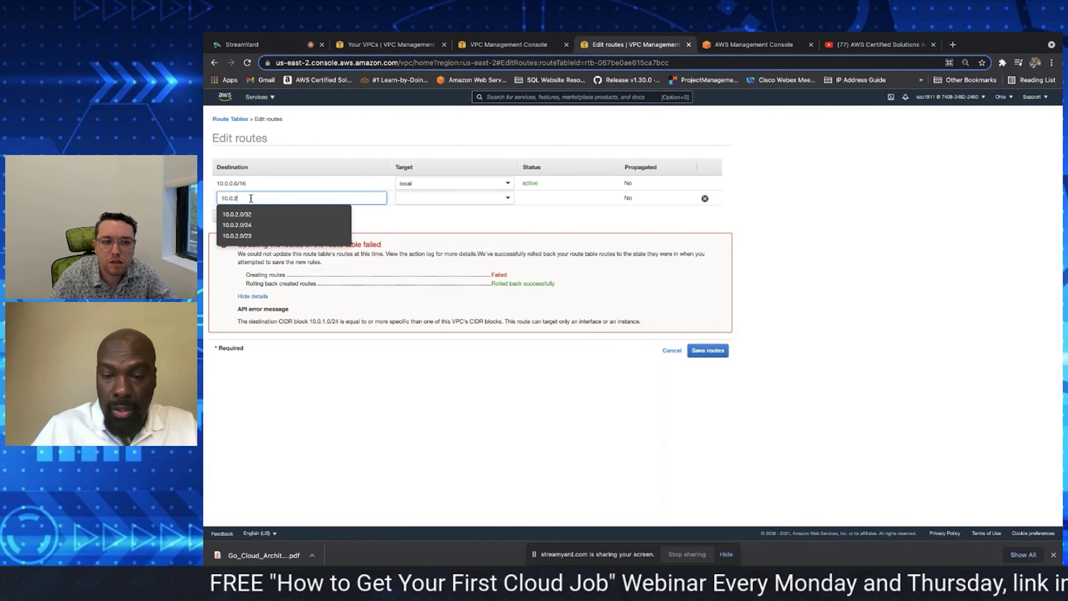
type(".0/24")
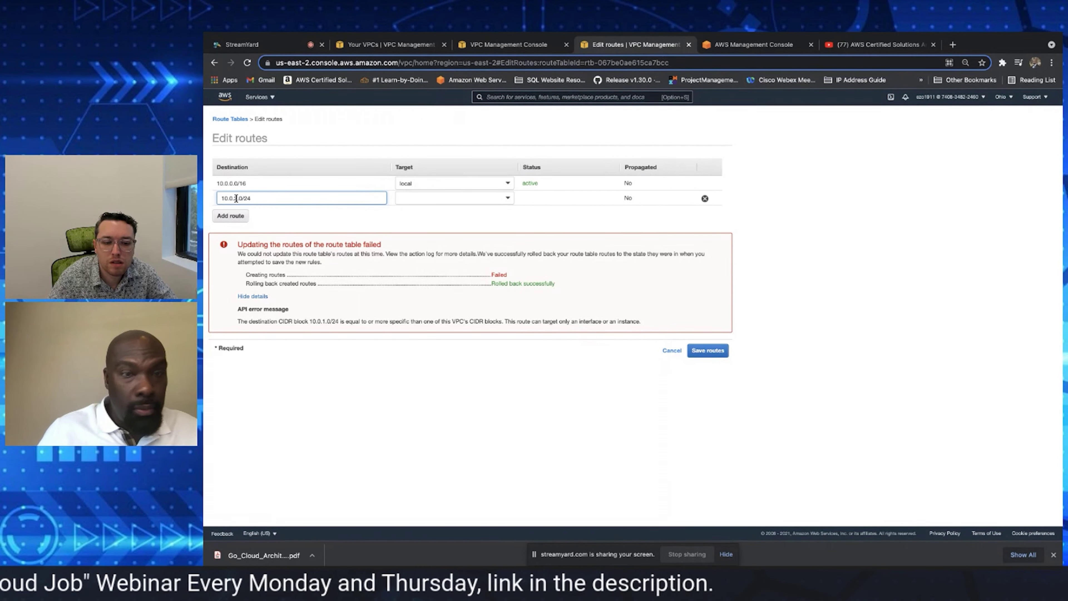
type("1")
left_click(323, 213)
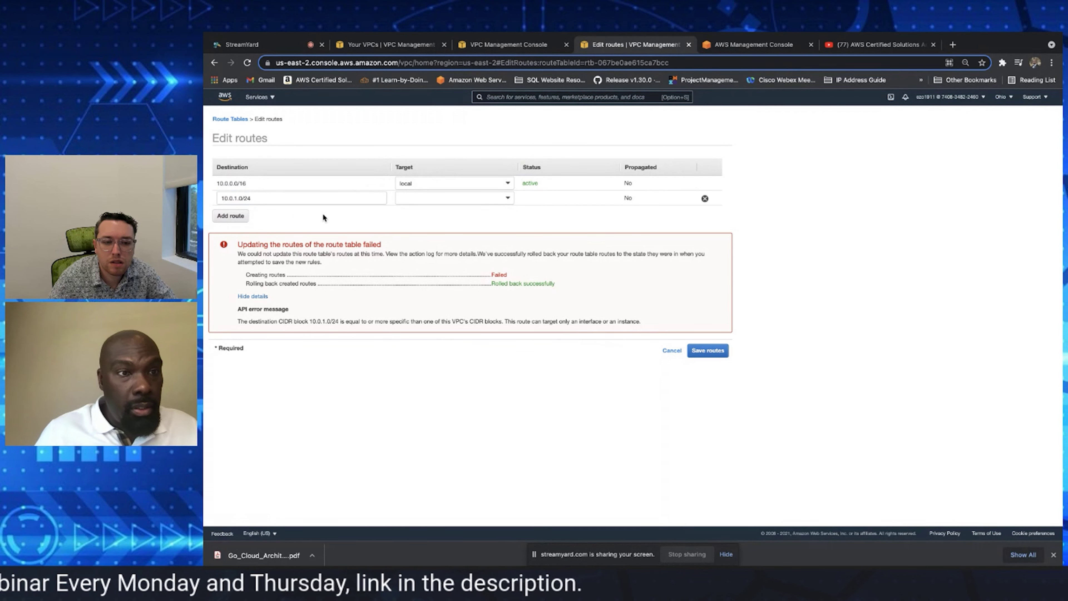
Try again to save the 10.0.1.0/24 route with internet gateway my-igw02 as its target, and clear the target
left_click(428, 196)
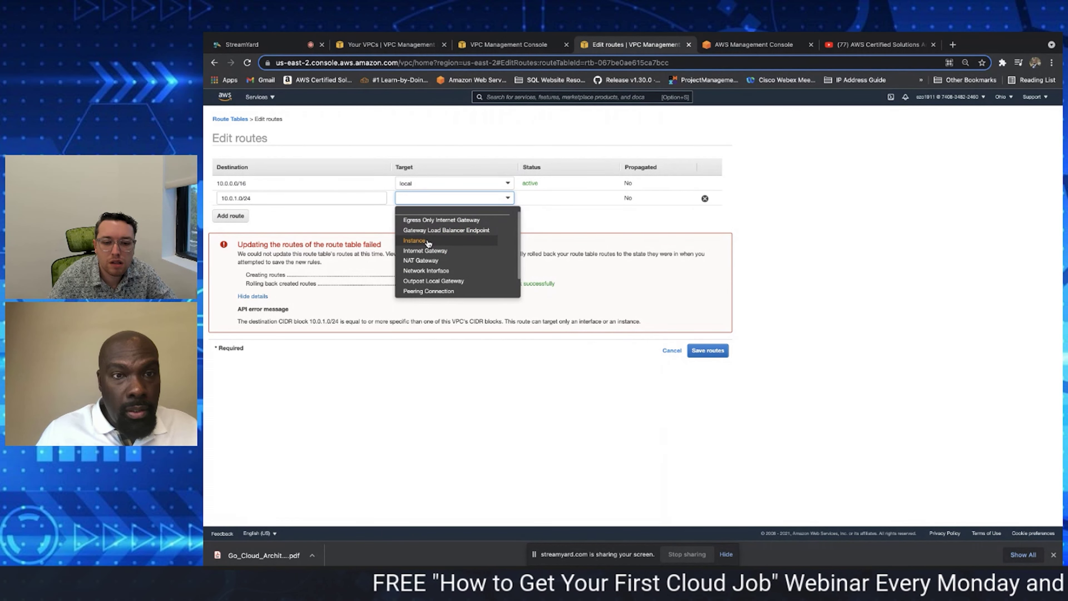
type("igw-")
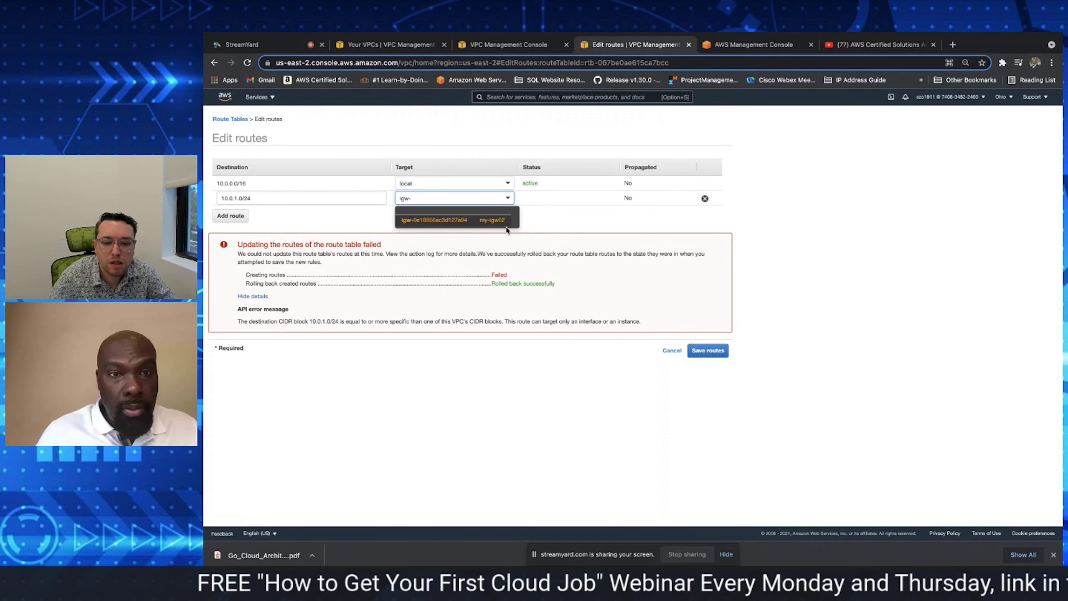
left_click(500, 224)
left_click(703, 350)
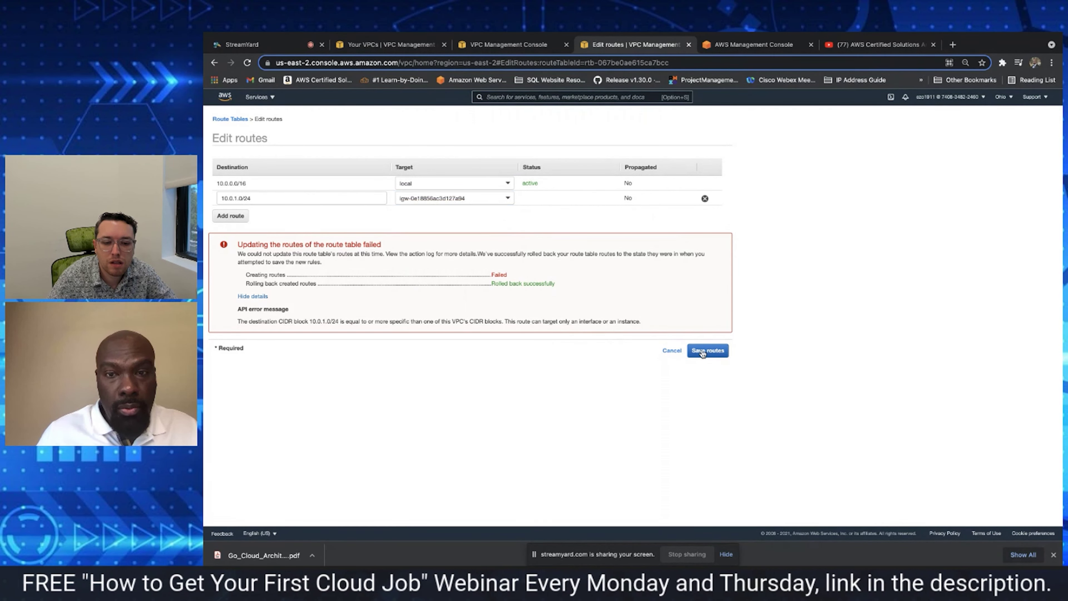
left_click(508, 200)
left_click_drag(464, 200, 364, 199)
key("BackSpace")
Replace the added route's destination with 10.0.2.0/24
left_click(254, 198)
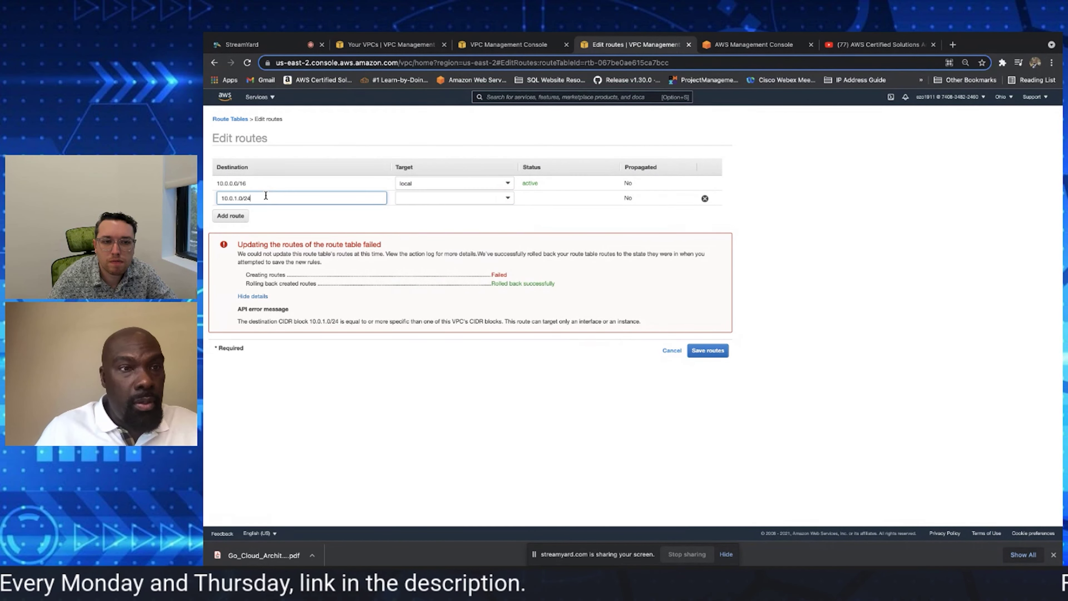
left_click_drag(254, 198, 205, 200)
type("10")
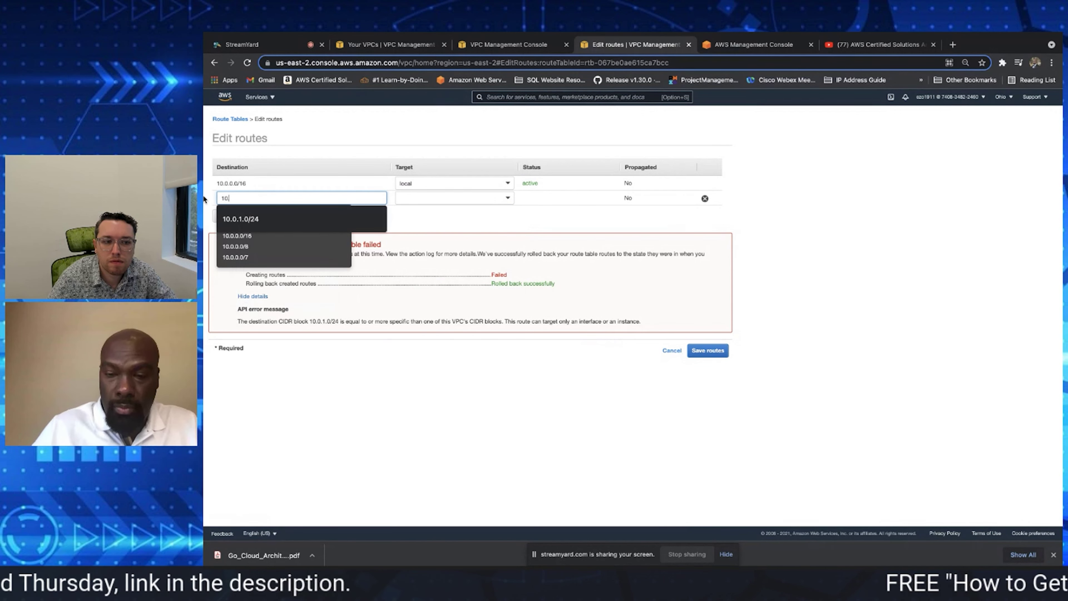
type(".02.0")
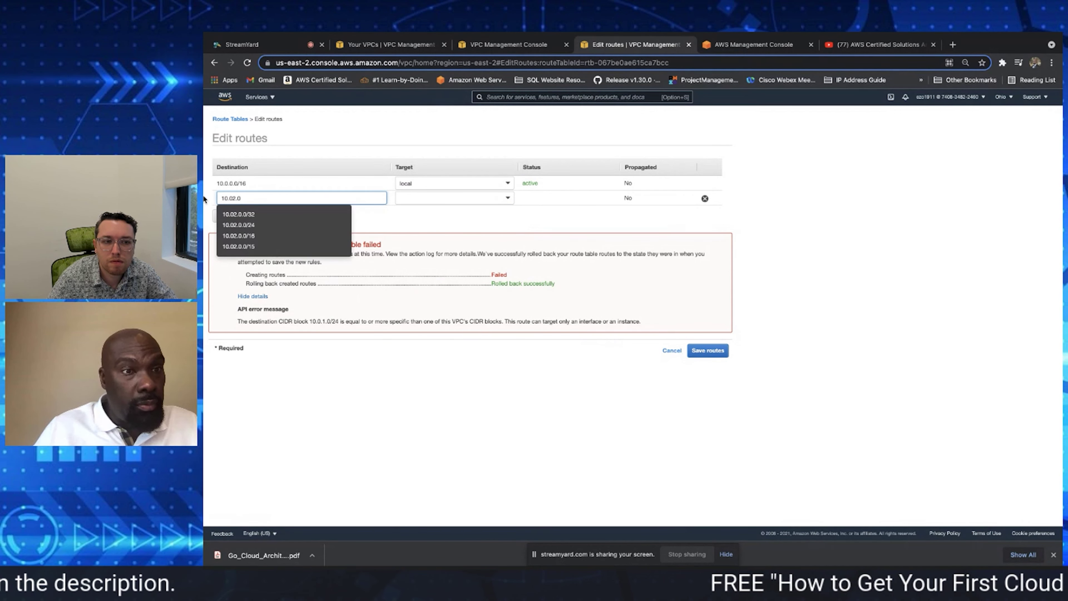
left_click(251, 199)
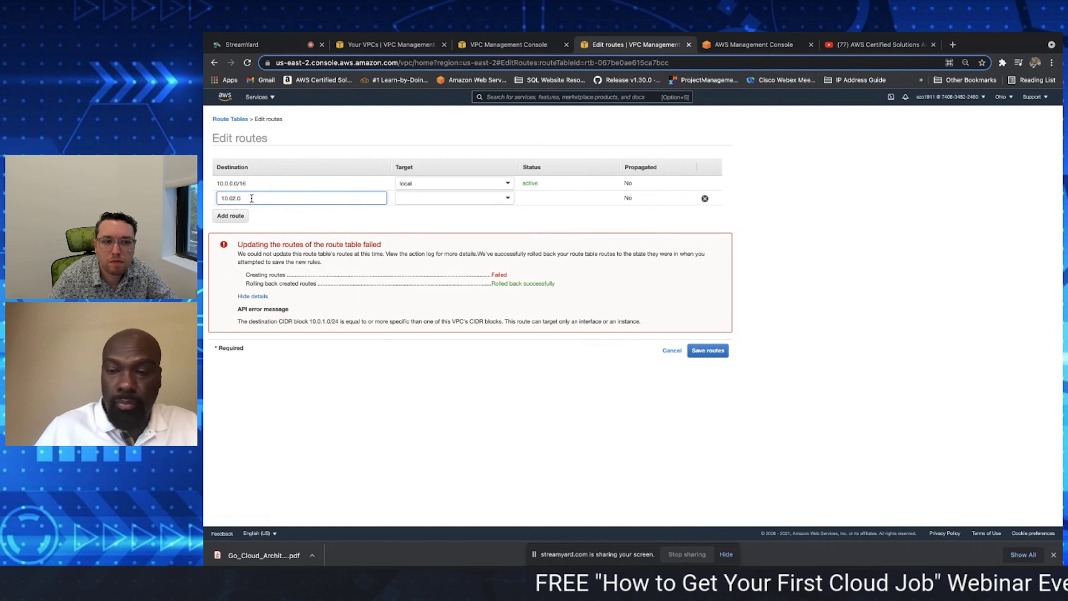
key("BackSpace")
key("BackSpace")
key("BackSpace")
type(".2")
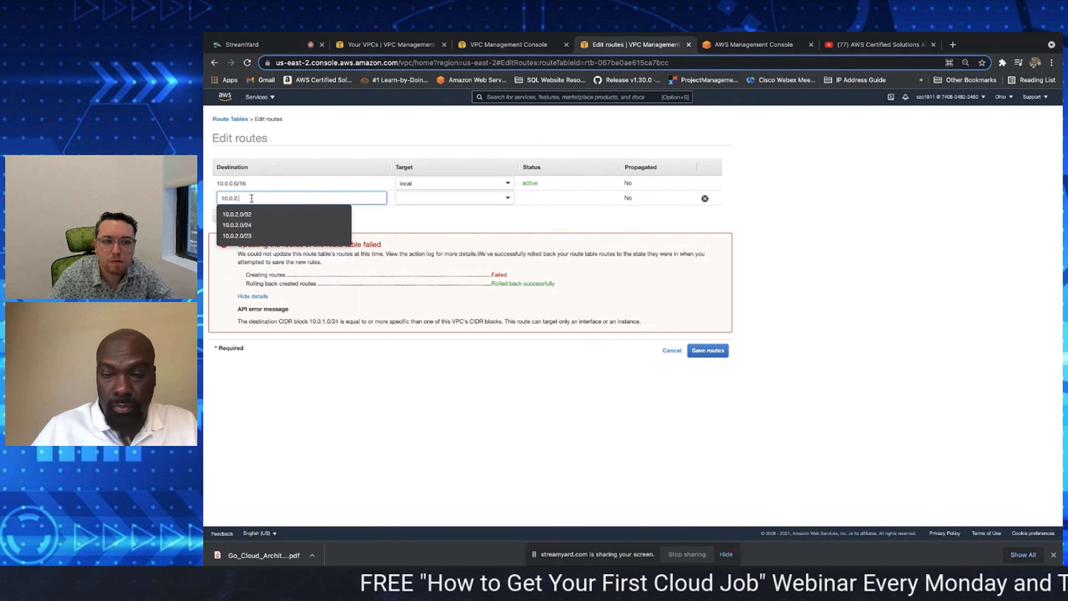
type(".0/25")
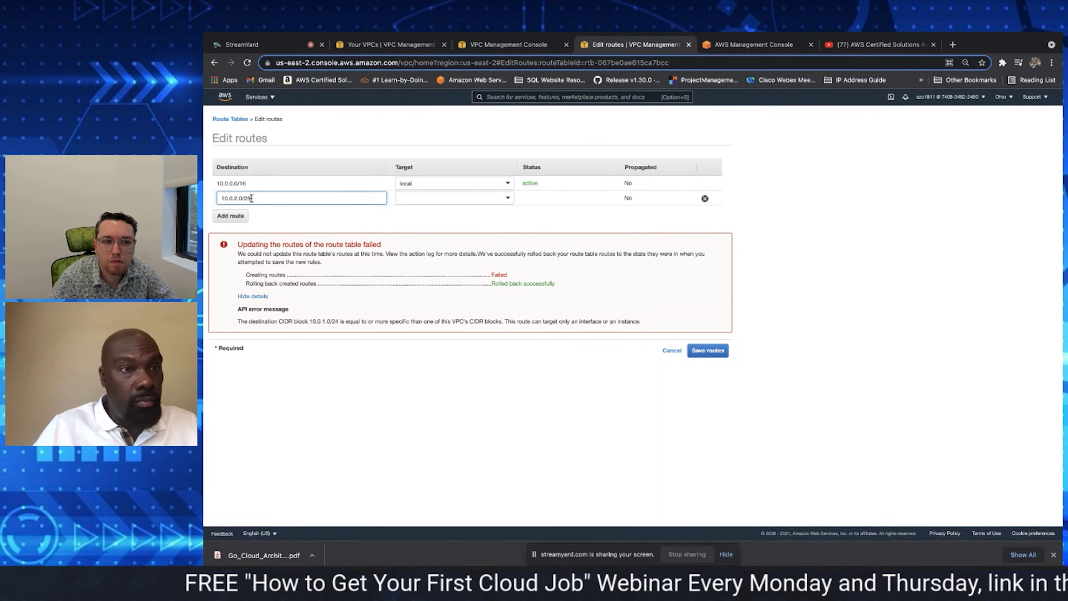
Try to save the 10.0.2.0/24 route with the internet gateway my-igw02 as its target
left_click(456, 194)
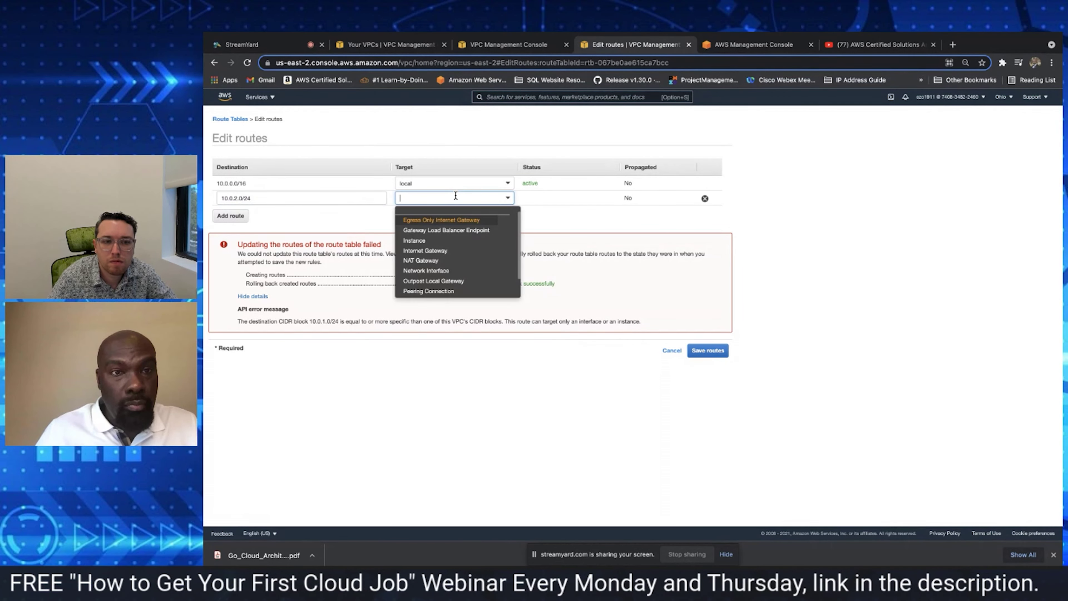
left_click(453, 252)
left_click(490, 221)
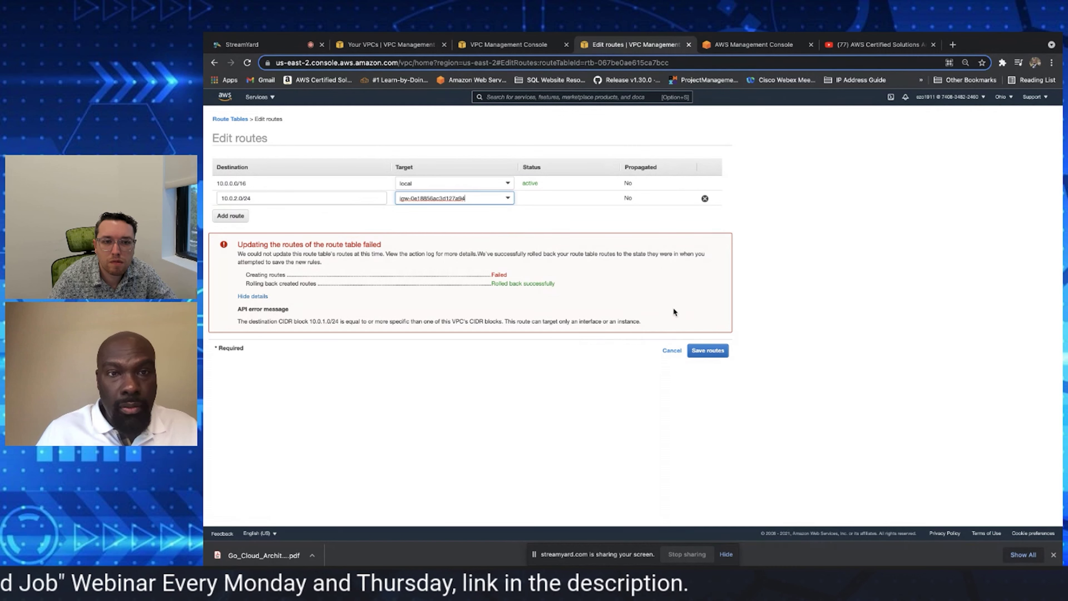
left_click(708, 350)
Clear the added route's target and destination and cancel editing the routes of public-rt
left_click(479, 205)
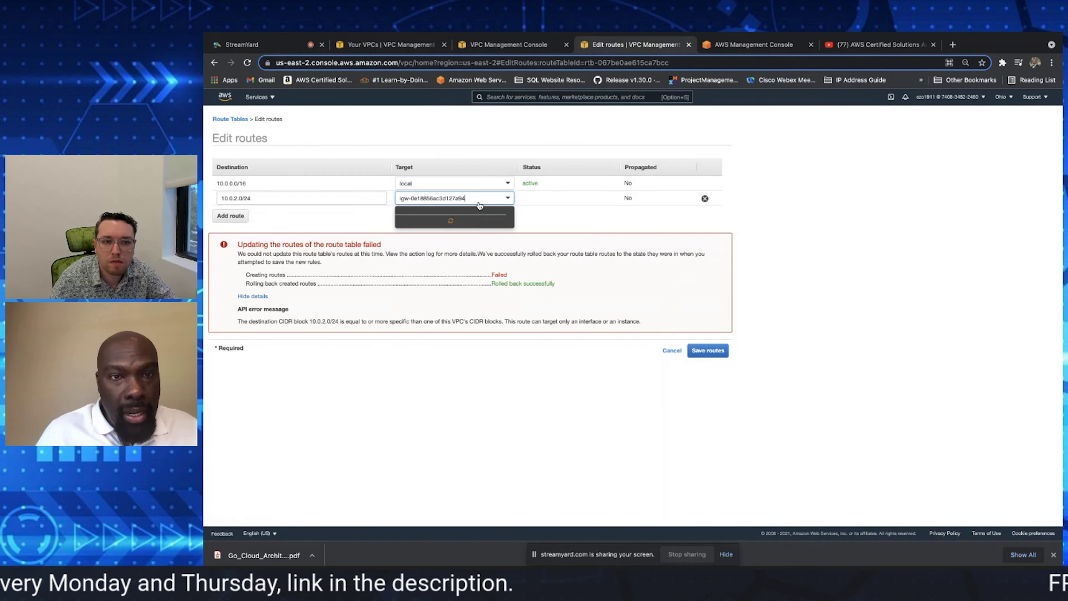
left_click_drag(479, 198, 374, 198)
key("BackSpace")
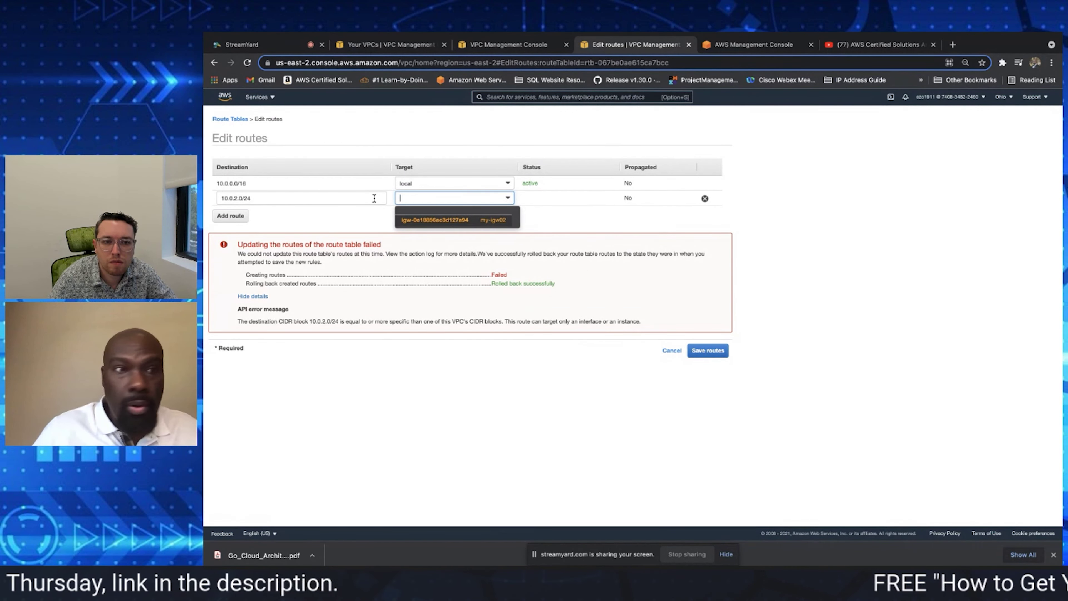
key("shift+Tab")
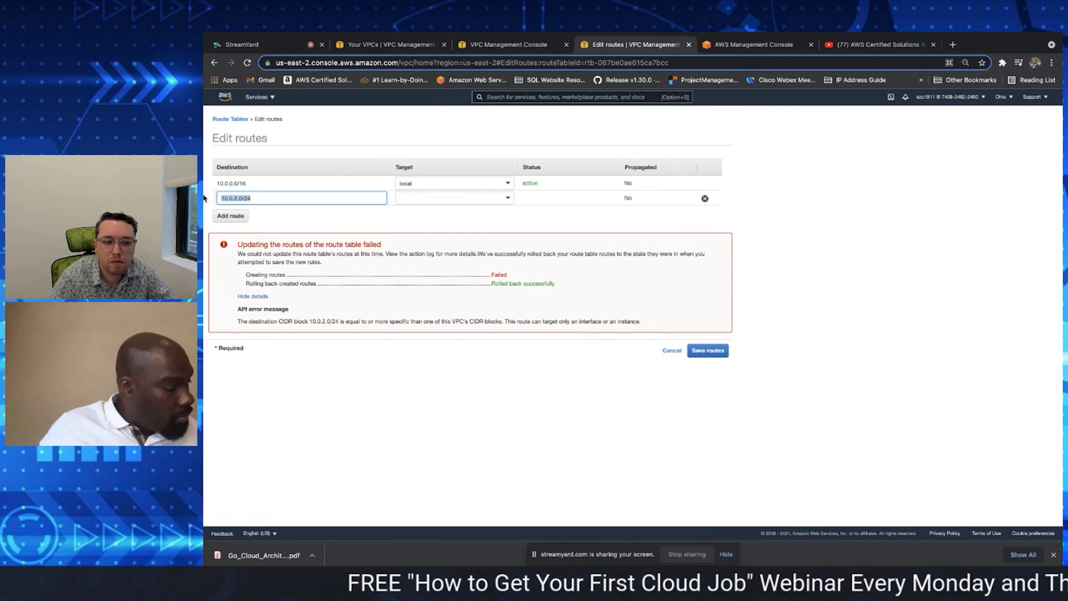
key("BackSpace")
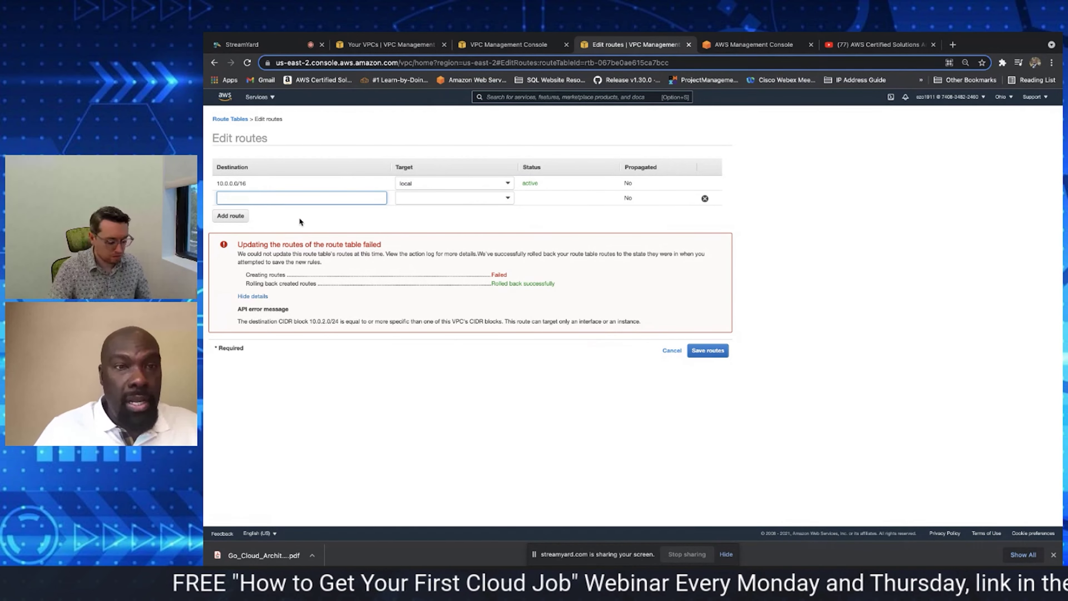
left_click(672, 350)
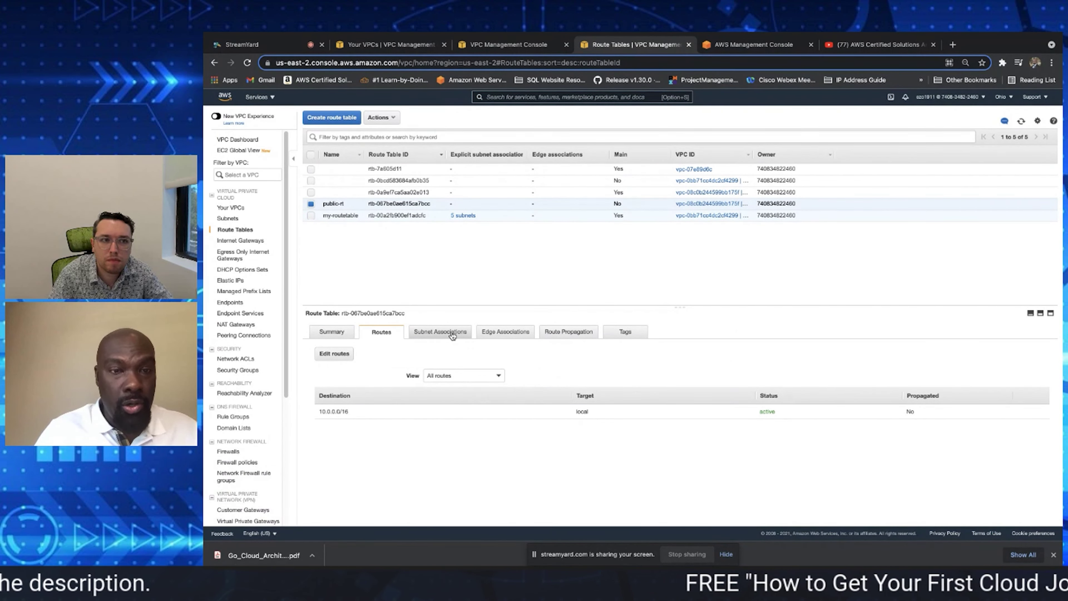
Start a new route table with the name tag private-rt in the VPC my-vpc02
left_click(332, 117)
left_click(349, 172)
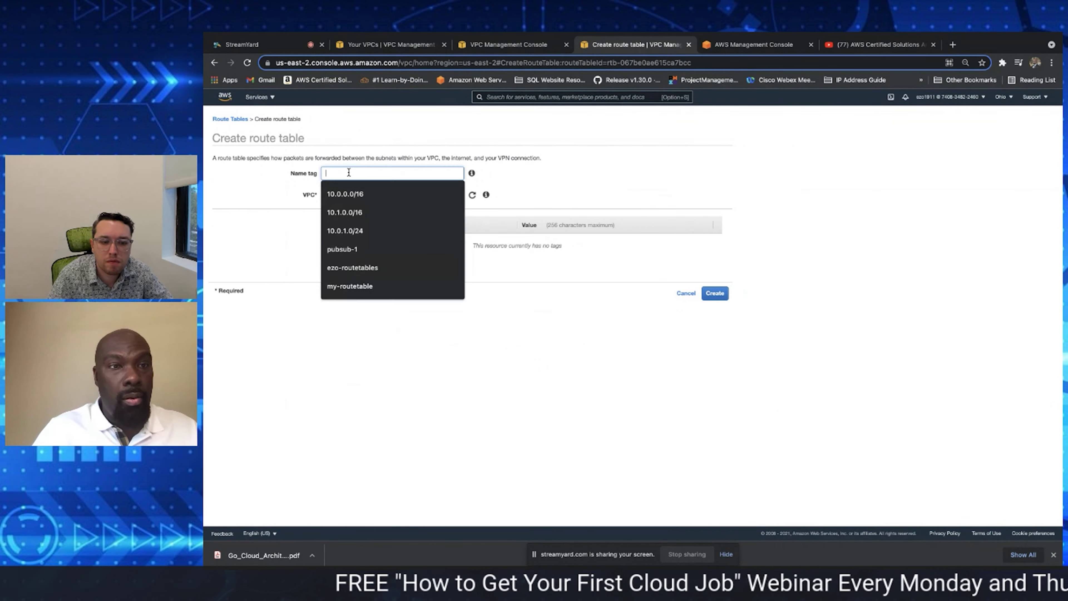
type("privat")
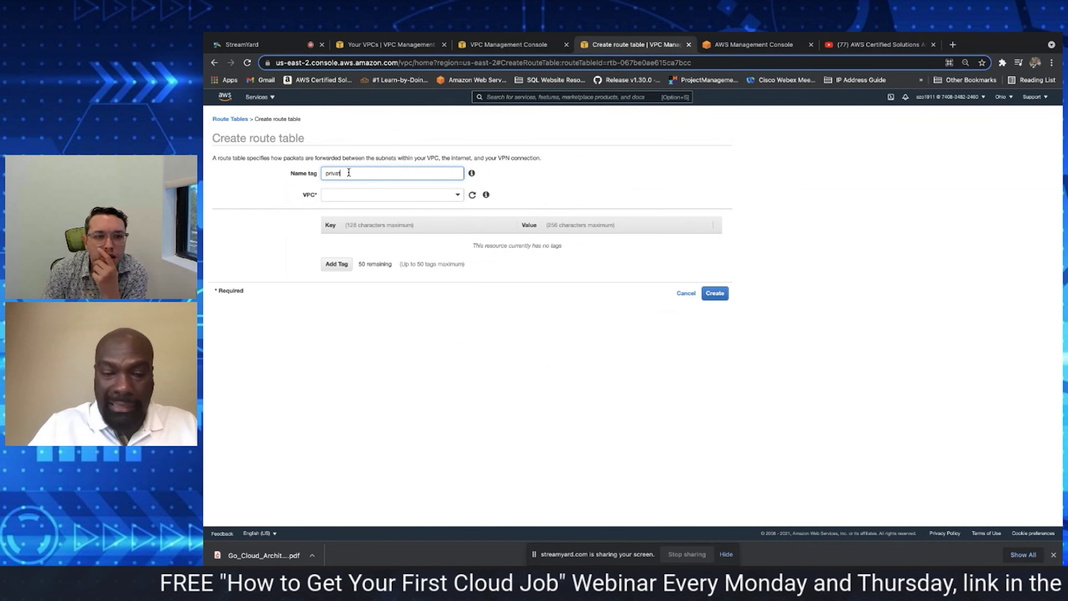
type("e-rt")
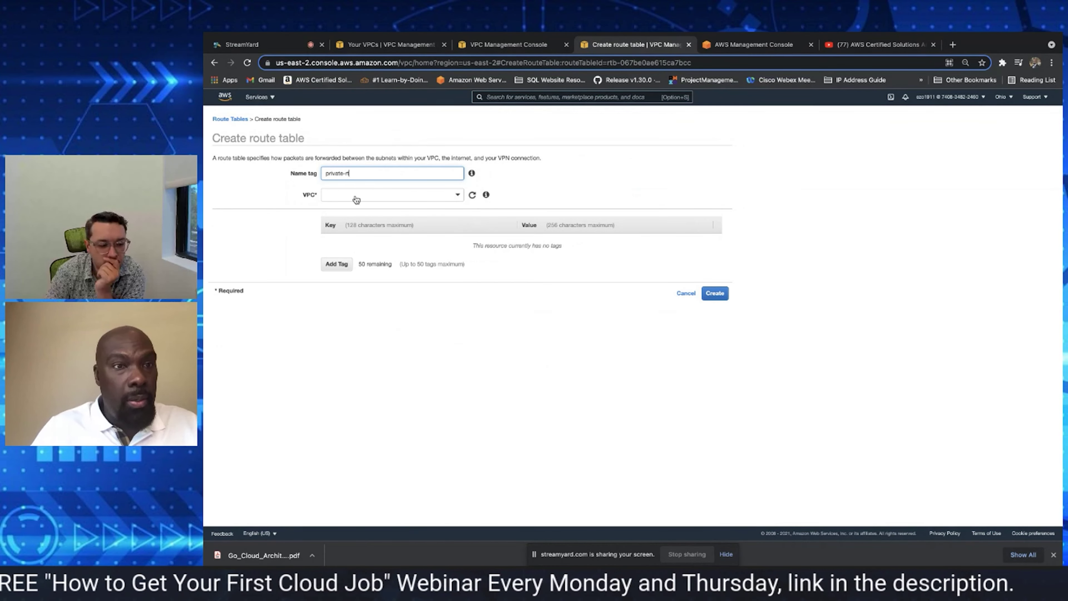
left_click(352, 195)
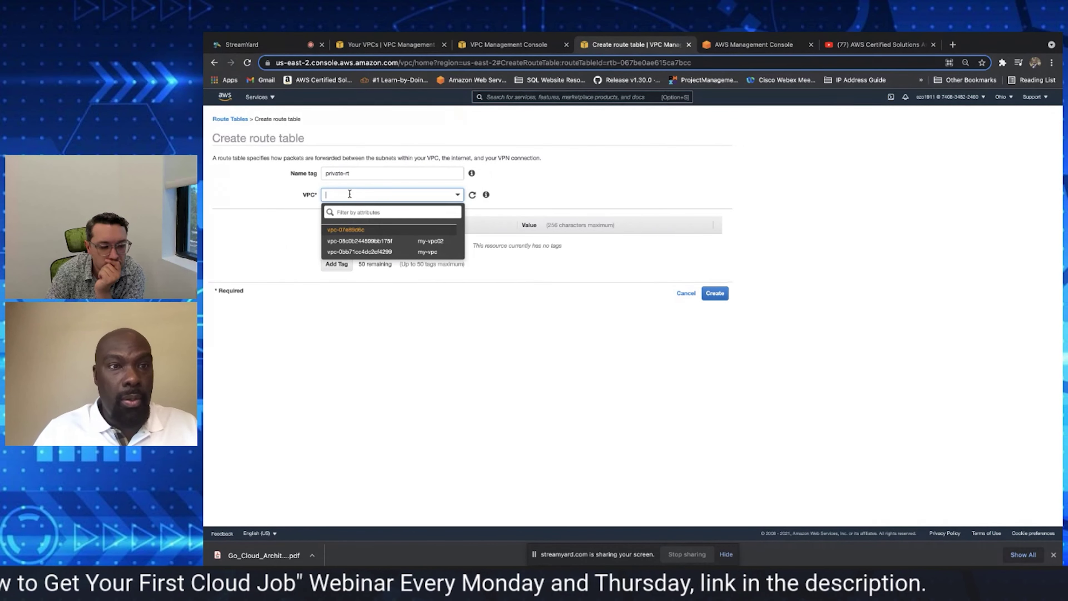
left_click(418, 242)
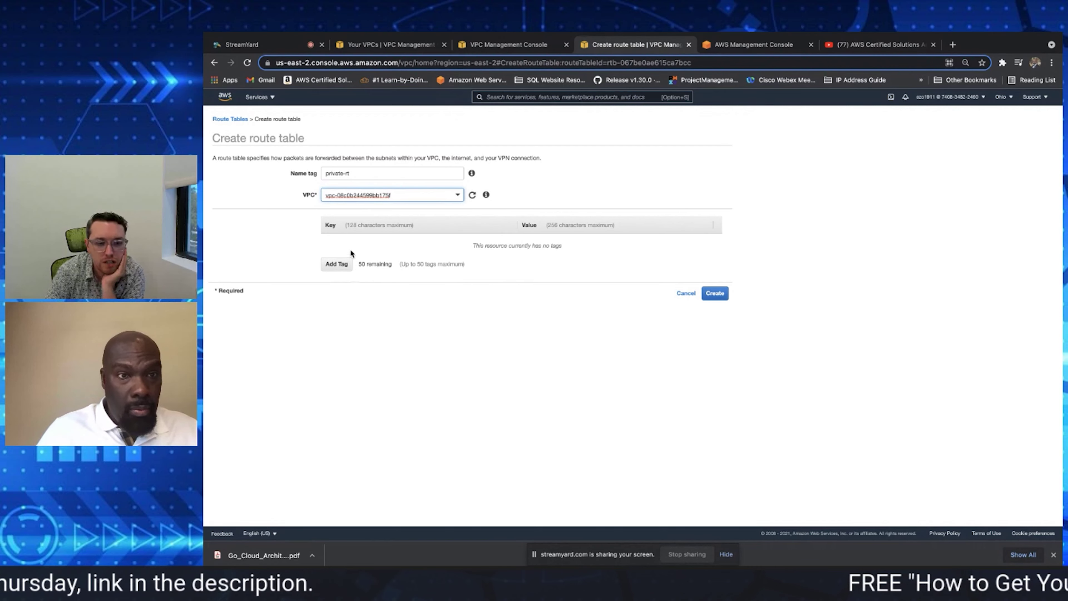
left_click(358, 252)
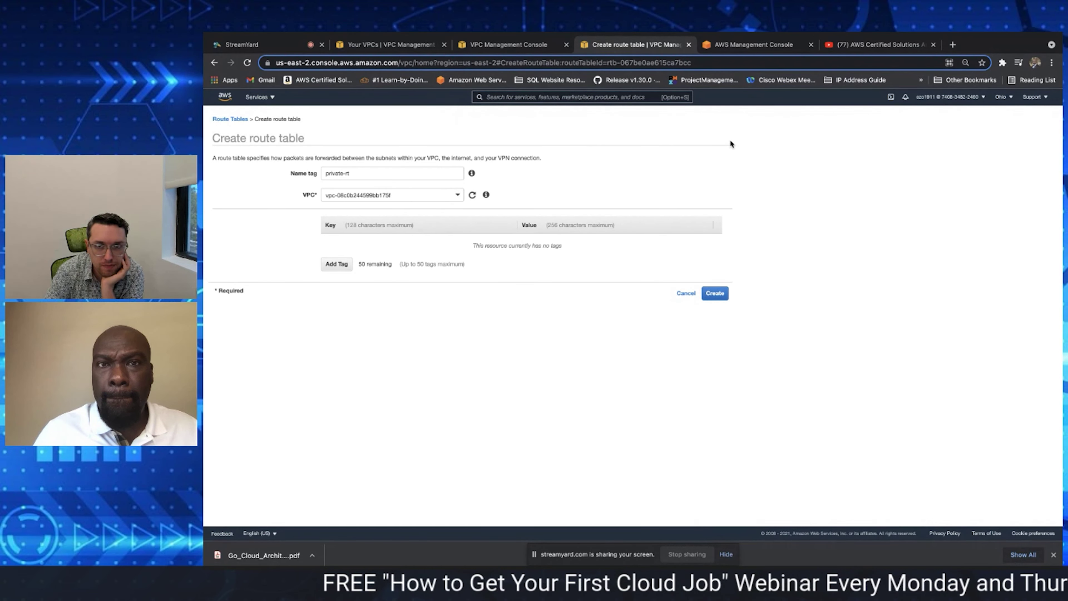
Add a tag with the key "name" to the new route table
key("super+equal")
key("super+equal")
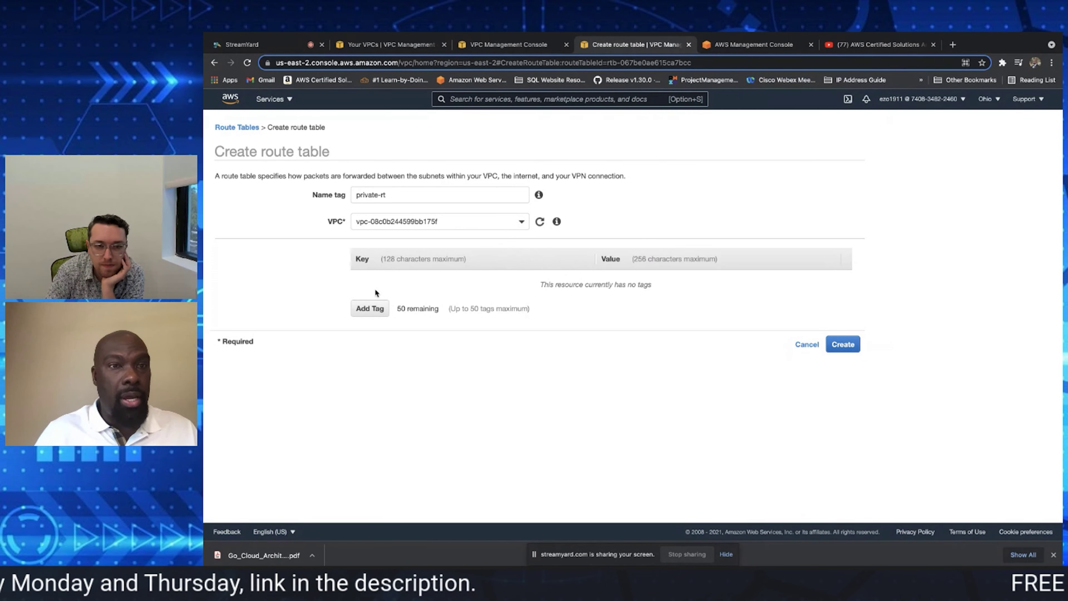
left_click(370, 308)
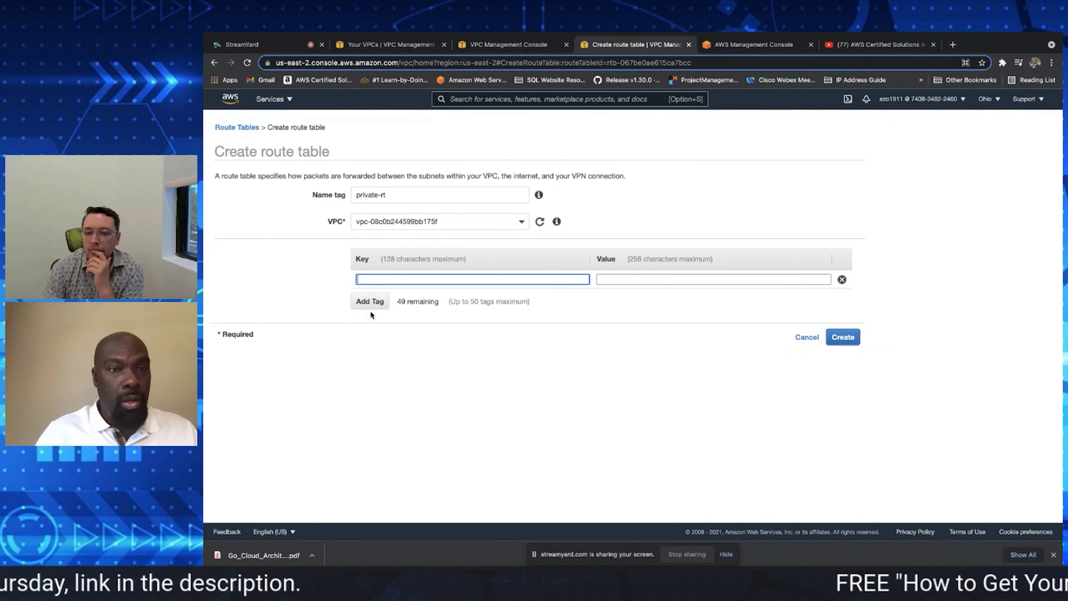
left_click(394, 278)
type("Name")
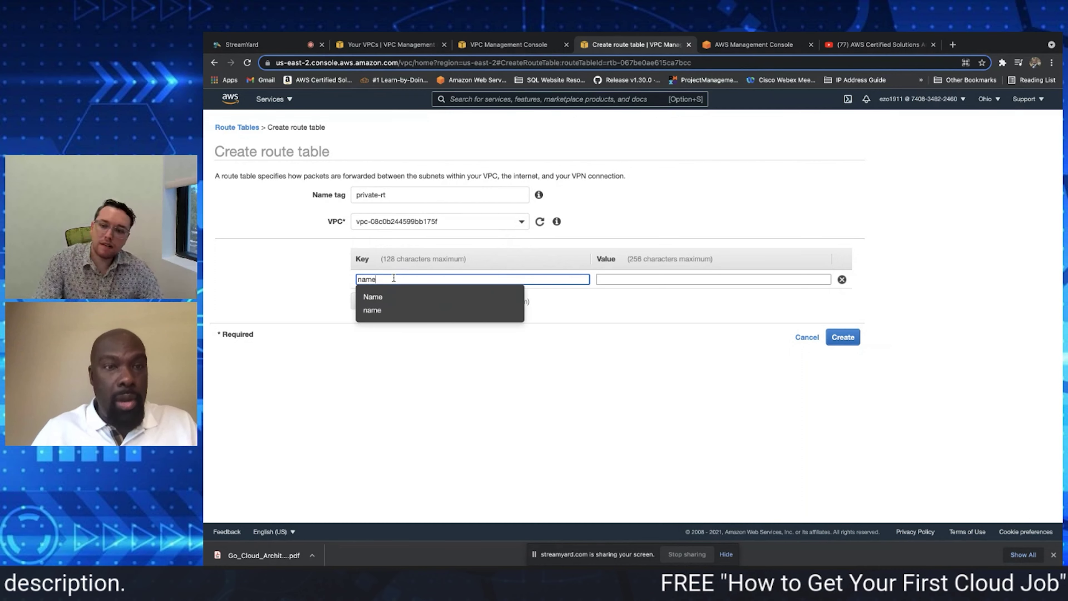
left_click(405, 298)
left_click_drag(381, 279, 298, 280)
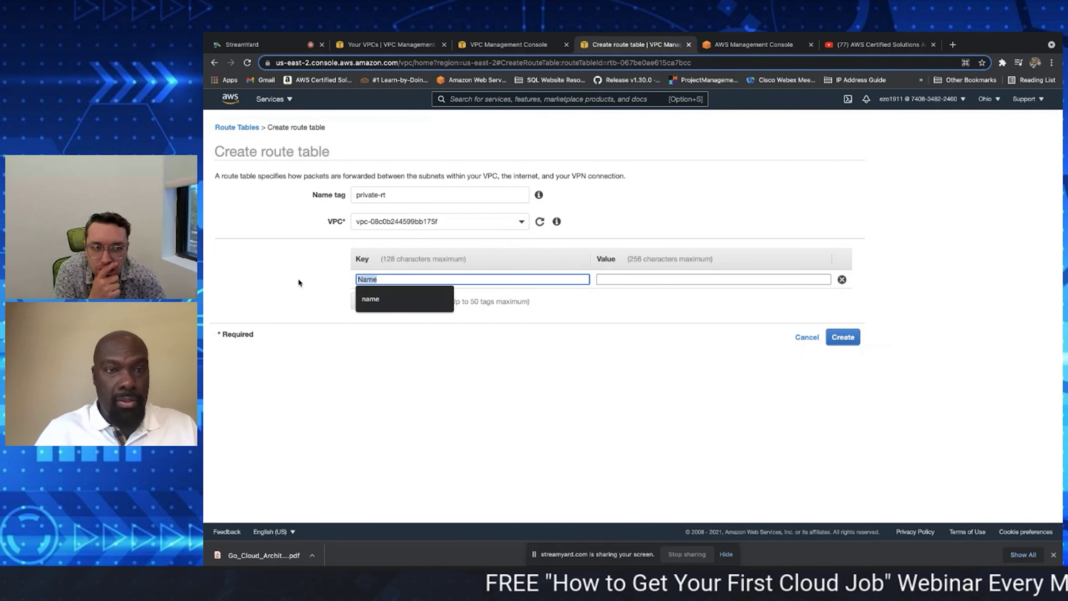
type("name")
left_click(372, 310)
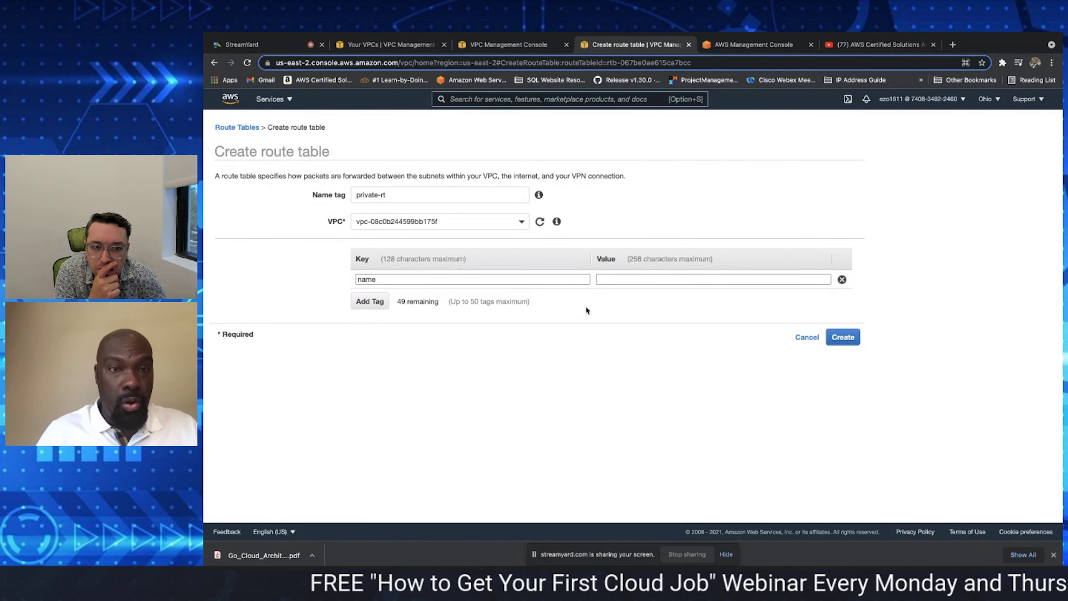
Set the tag's value to "private rt" and create the route table
left_click(614, 279)
left_click(613, 280)
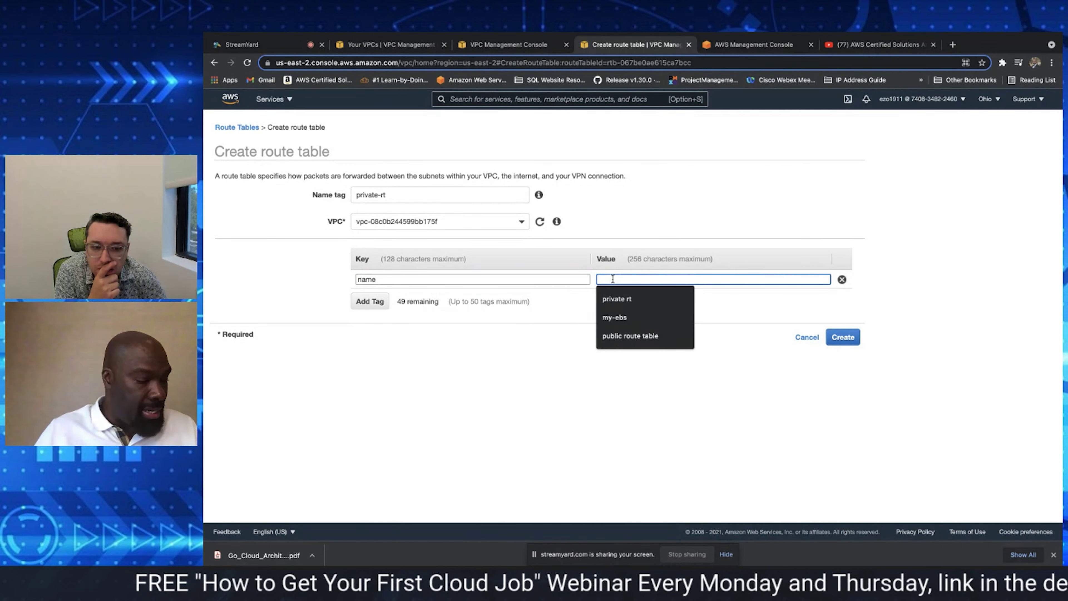
left_click(617, 298)
left_click(851, 336)
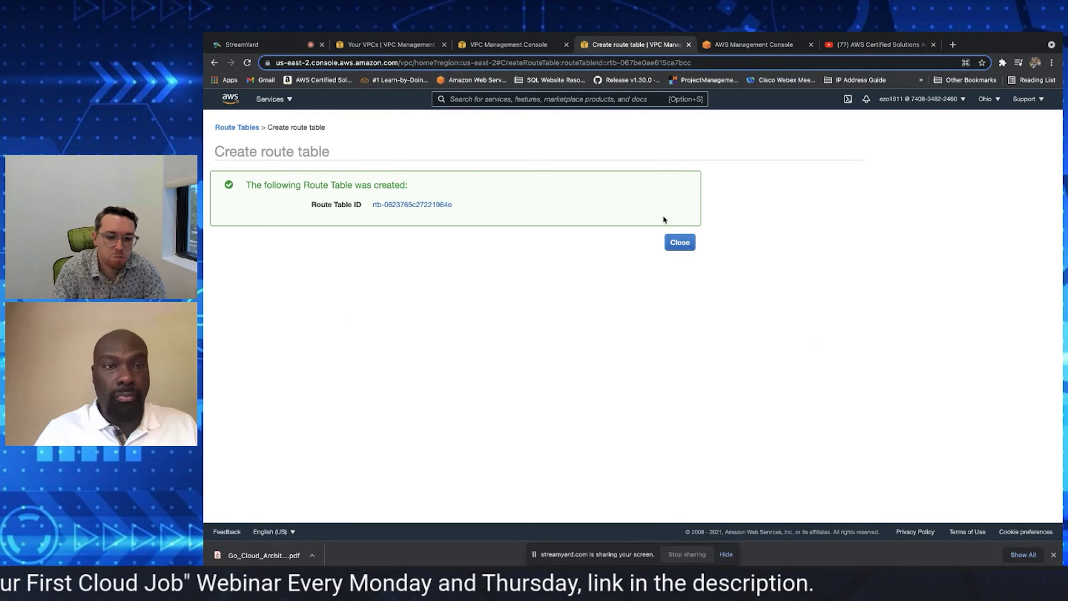
Close the route table creation confirmation and name the unnamed route table rtb-7a605d11 private-rt
left_click(681, 245)
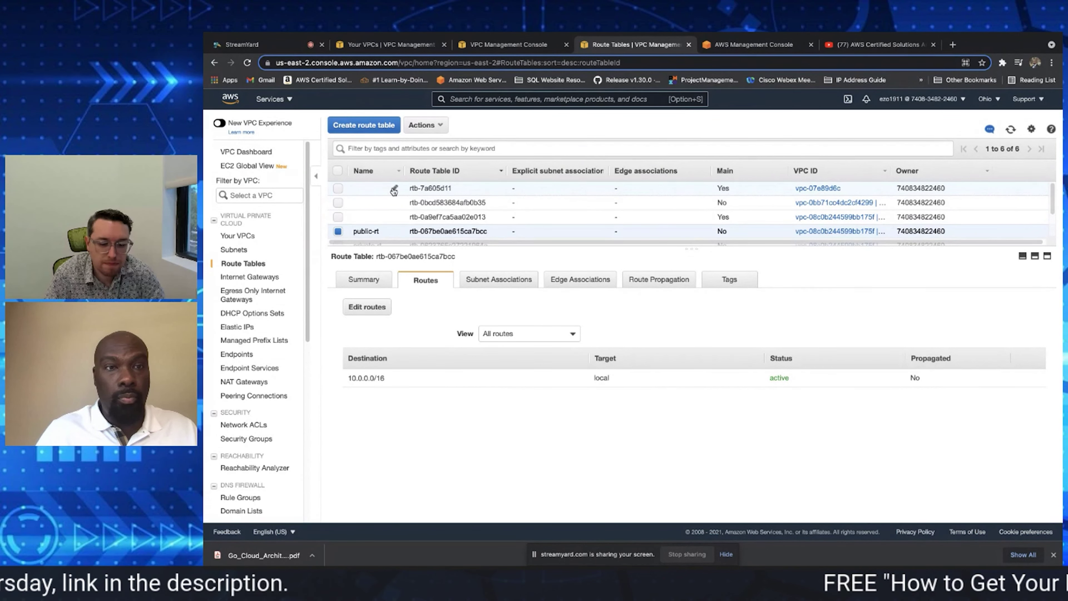
left_click(375, 189)
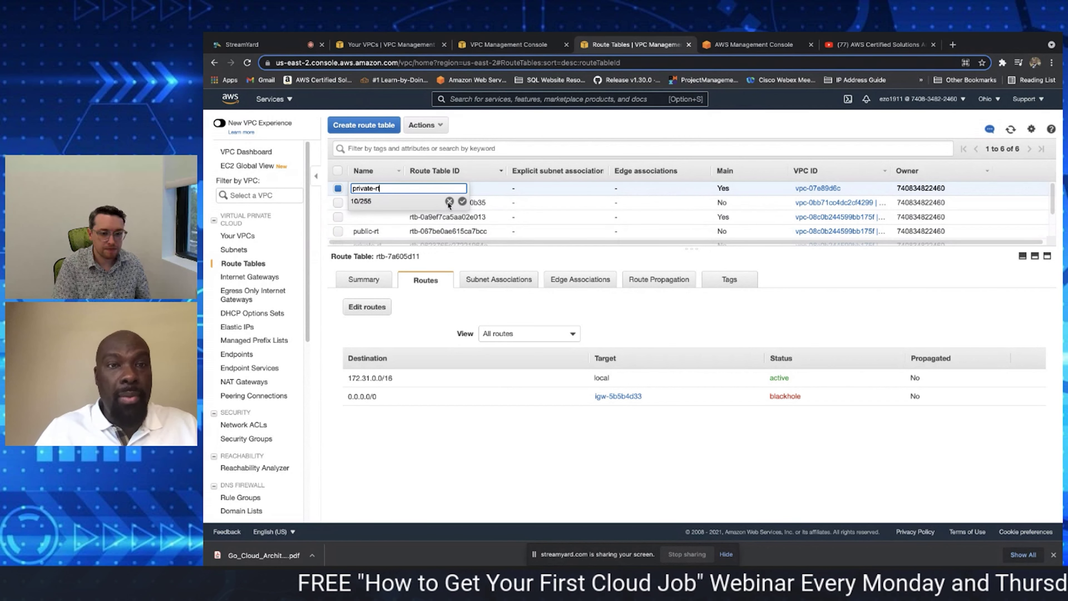
left_click(462, 202)
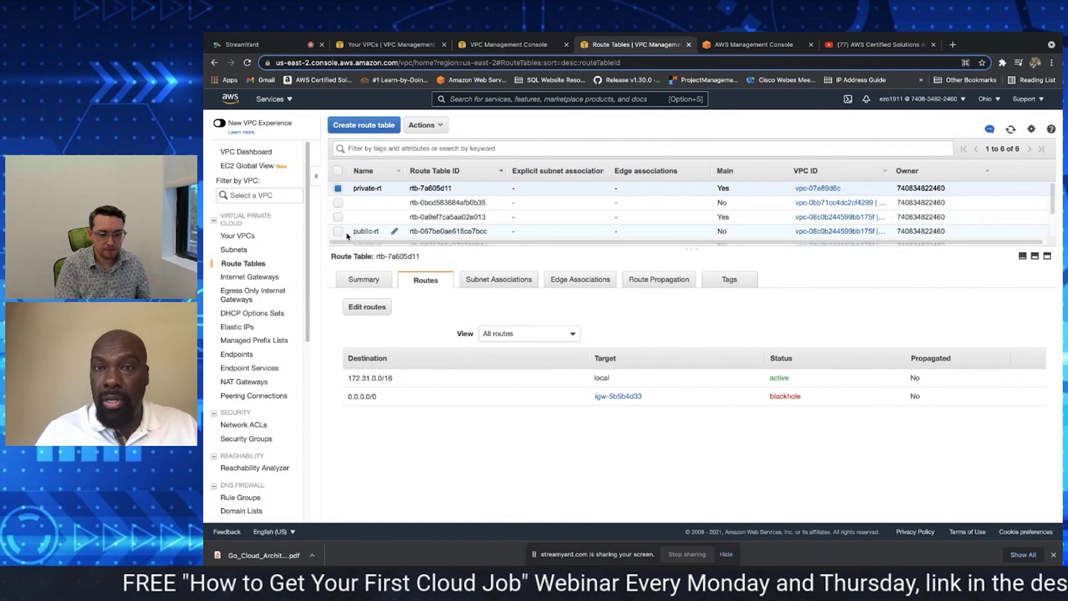
Select only the route table public-rt and examine its subnet associations
left_click(337, 231)
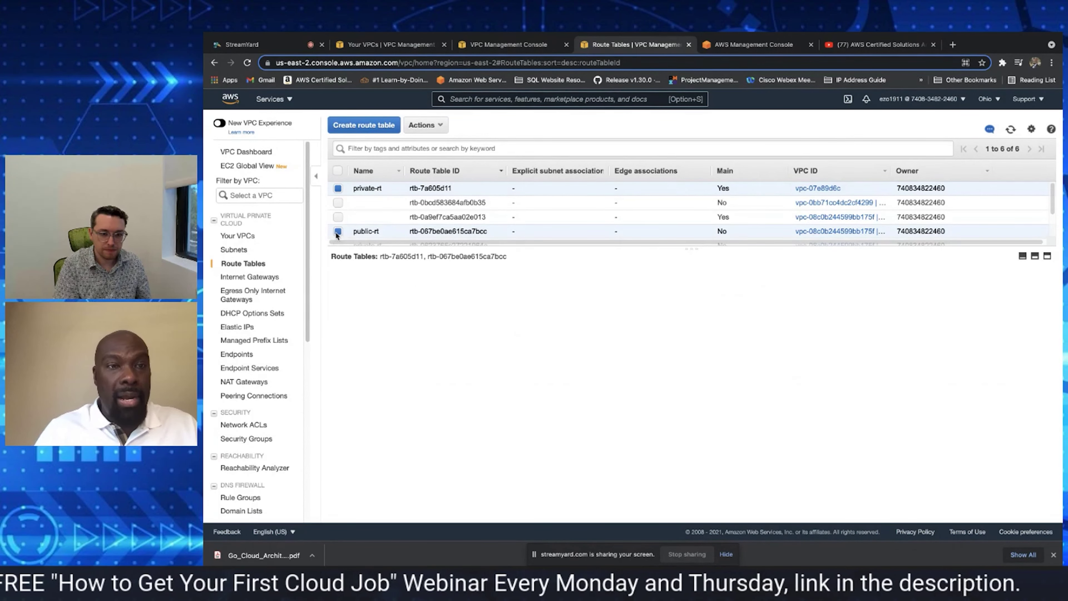
left_click(337, 188)
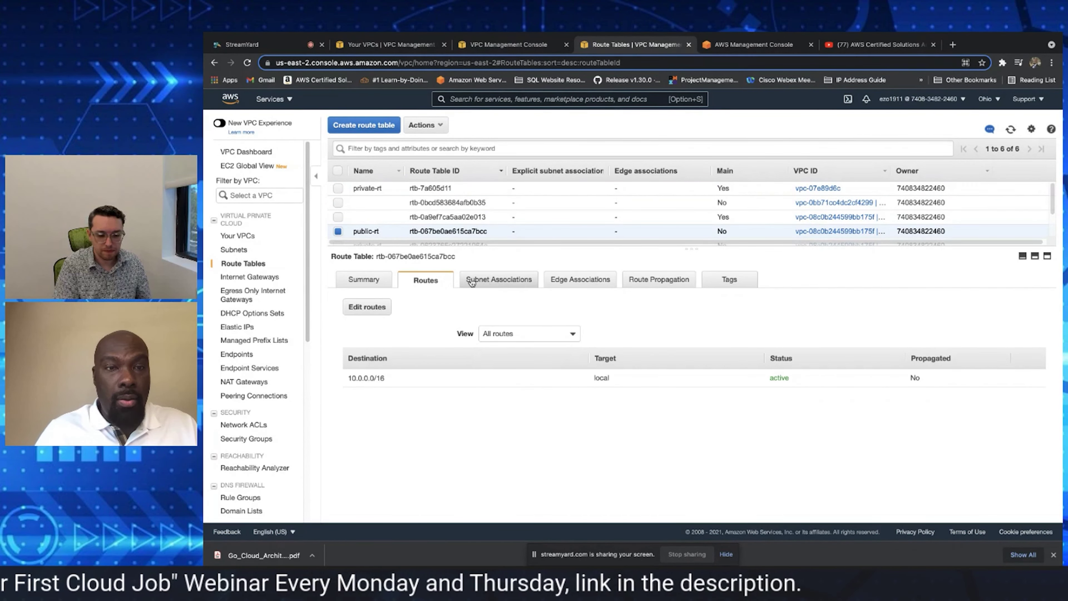
left_click(494, 282)
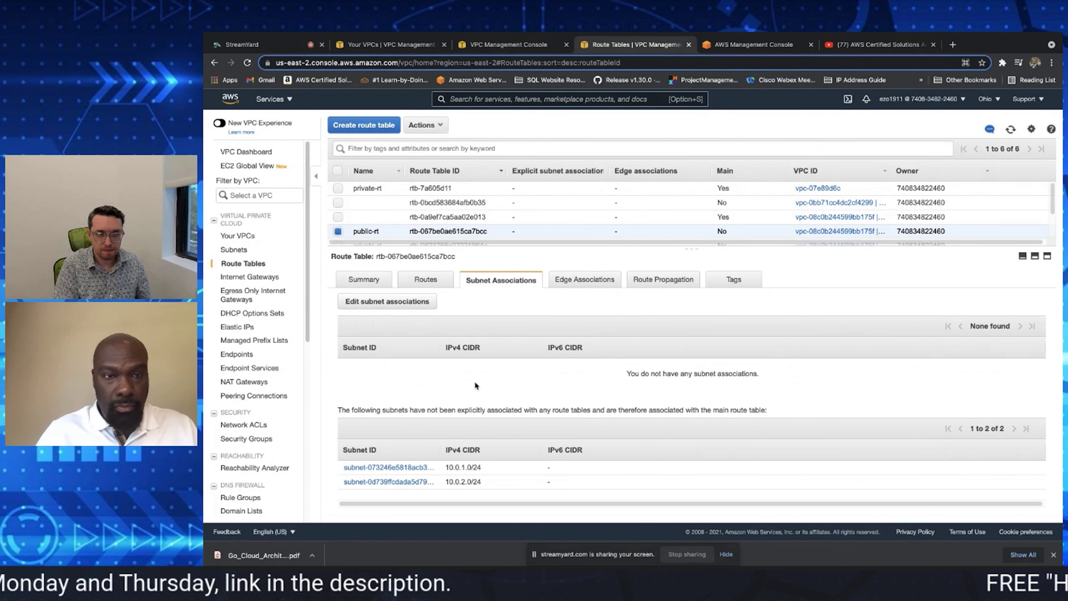
Add a route to public-rt with destination 0.0.0.0/0 and the internet gateway my-igw02 as target, and save the routes
left_click(426, 280)
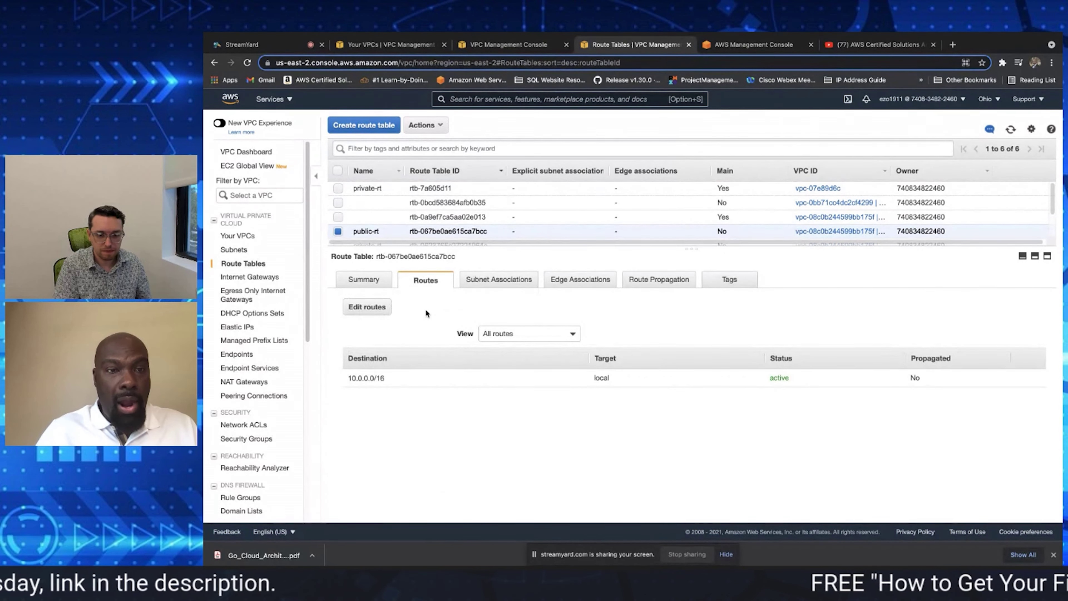
left_click(367, 307)
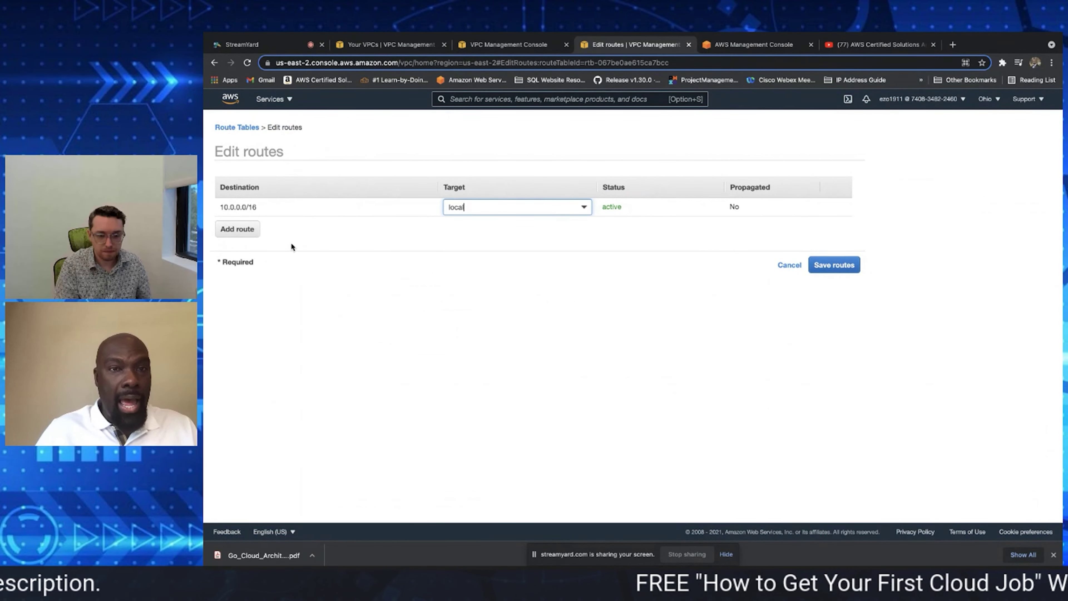
left_click(250, 230)
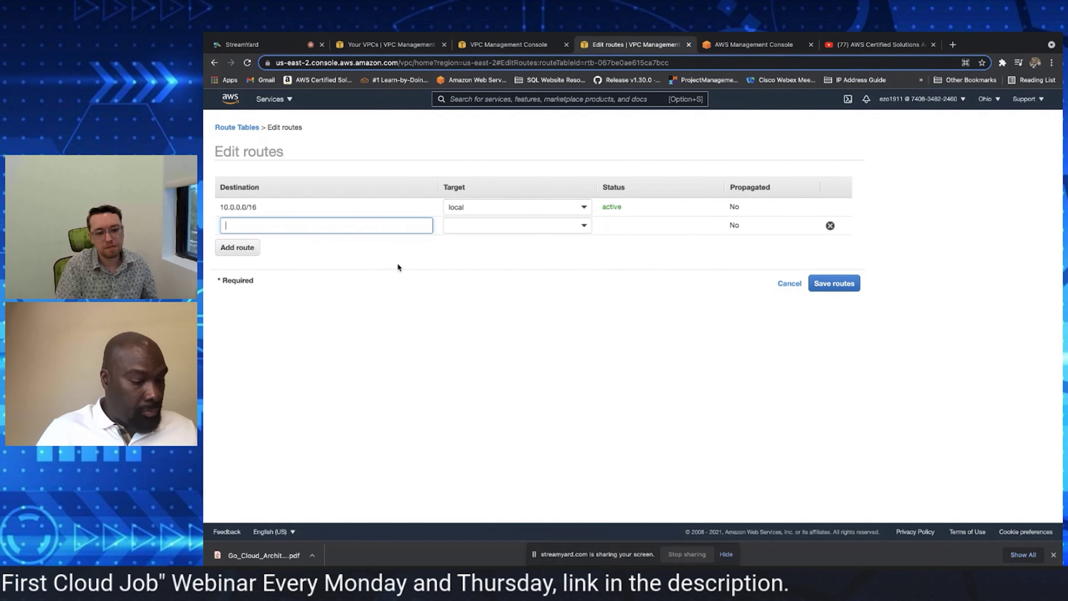
left_click(292, 228)
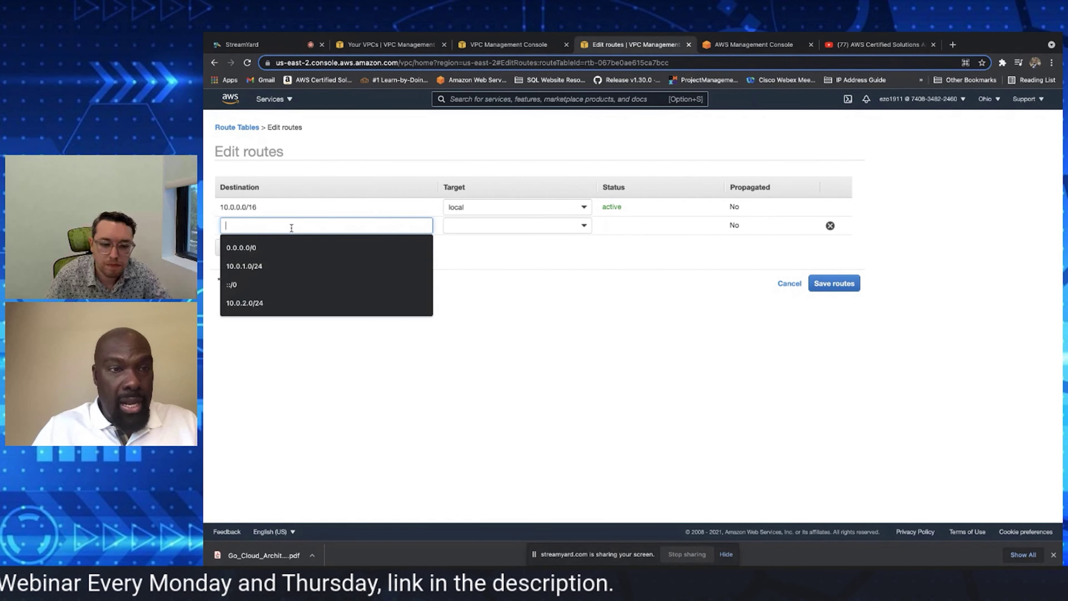
left_click(293, 245)
left_click(581, 227)
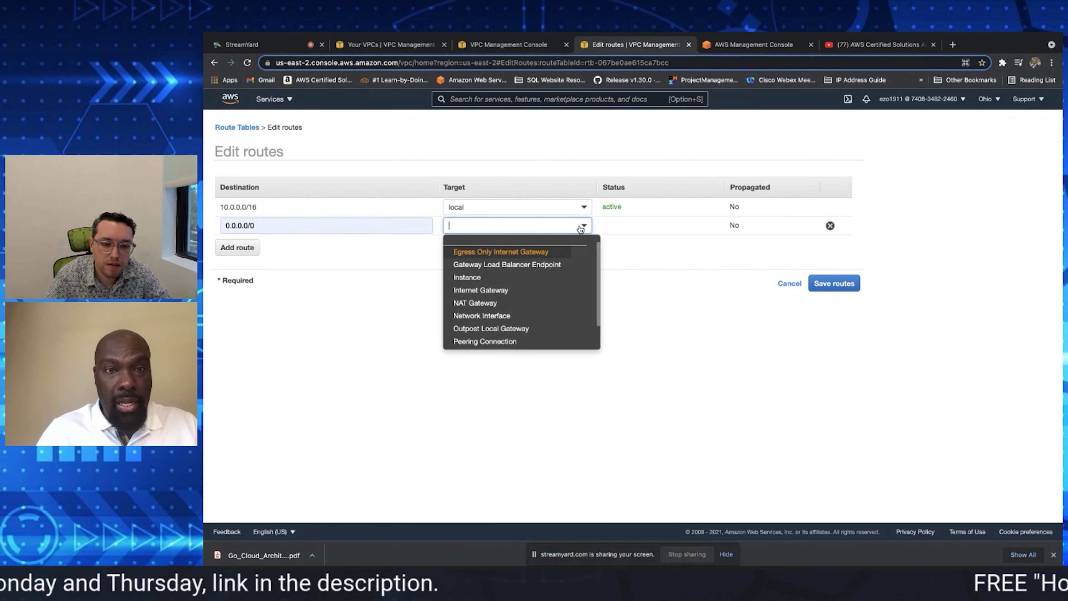
left_click(515, 291)
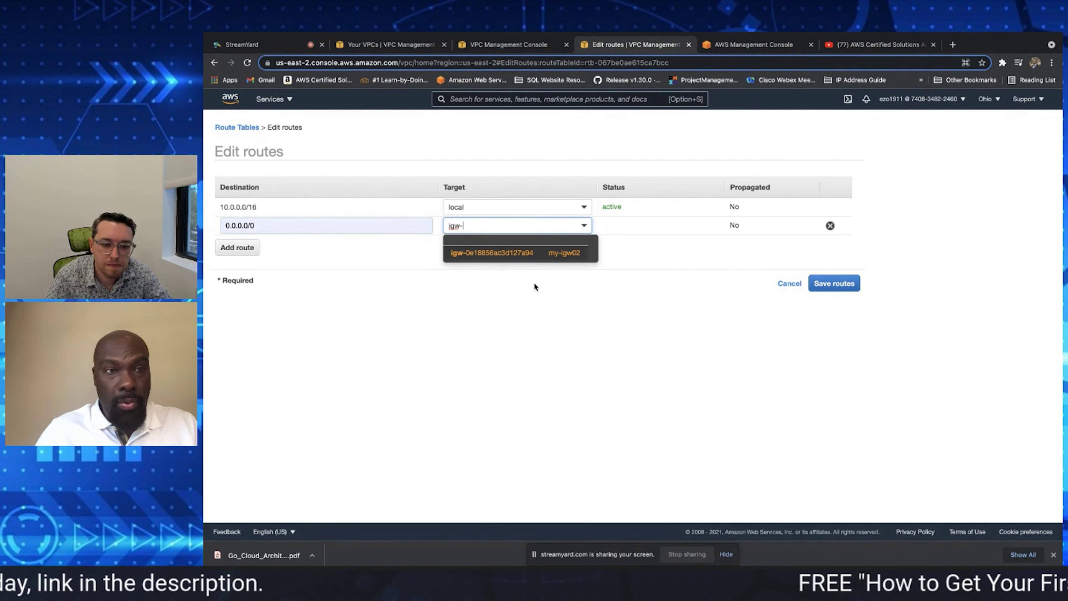
left_click(559, 253)
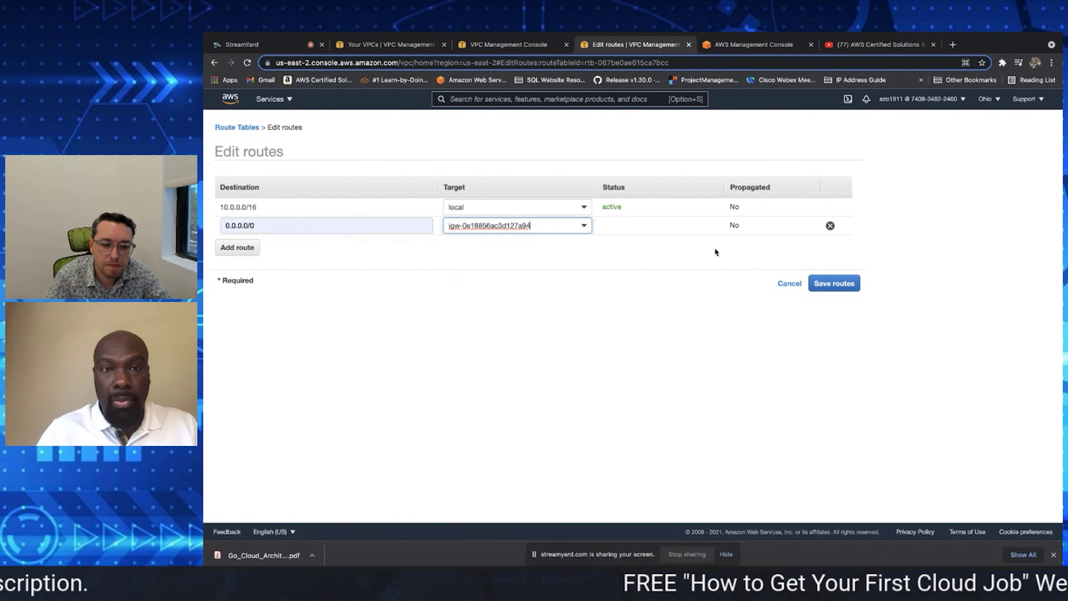
left_click(832, 285)
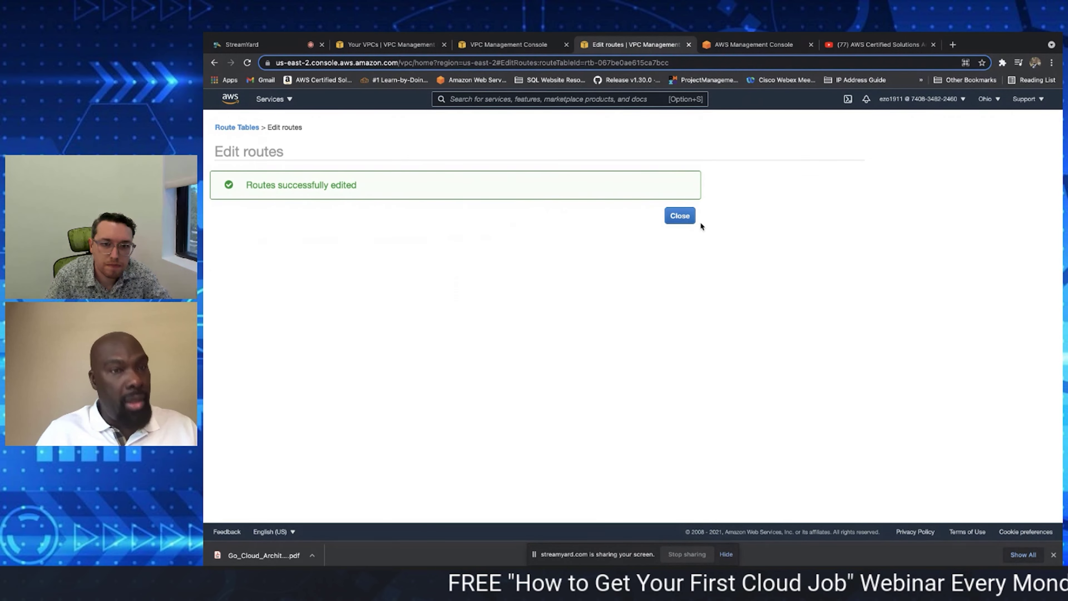
left_click(683, 216)
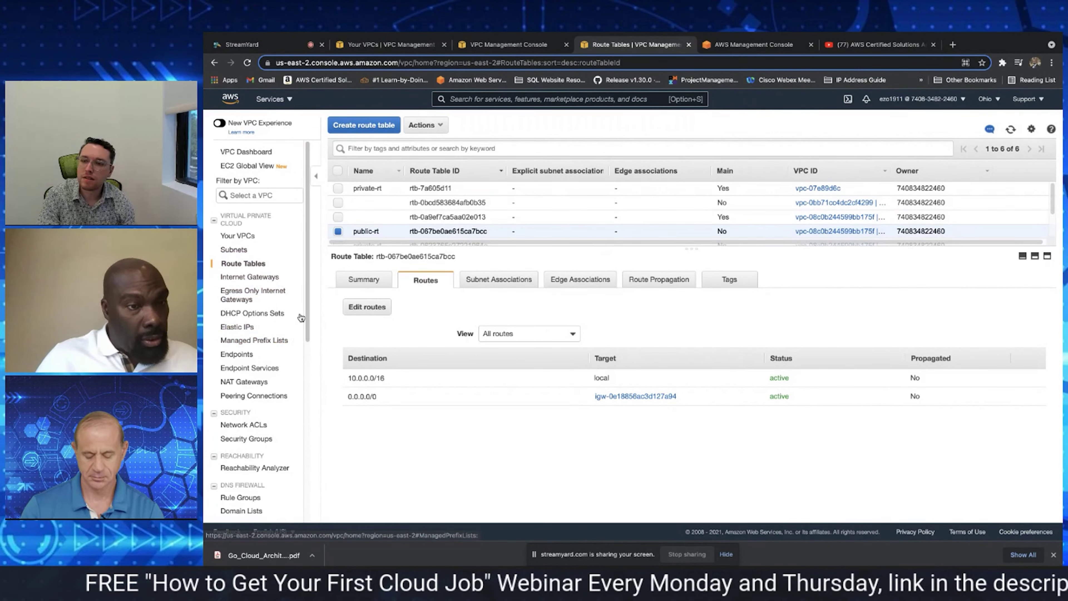
Return to the VPC list and review the actions available for my-vpc02
scroll(308, 275, "down", 1)
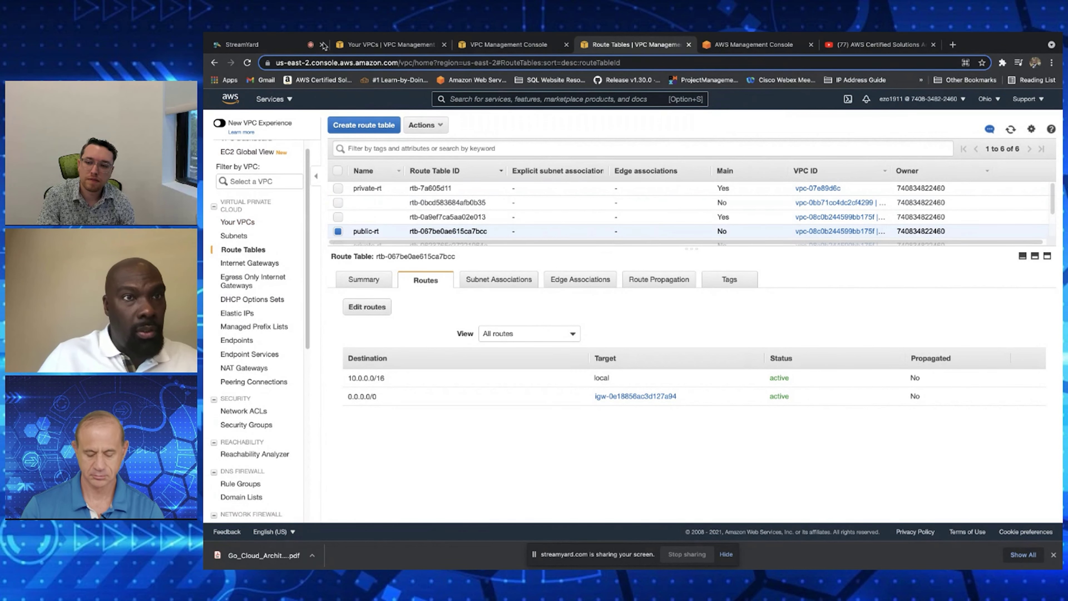
left_click(369, 45)
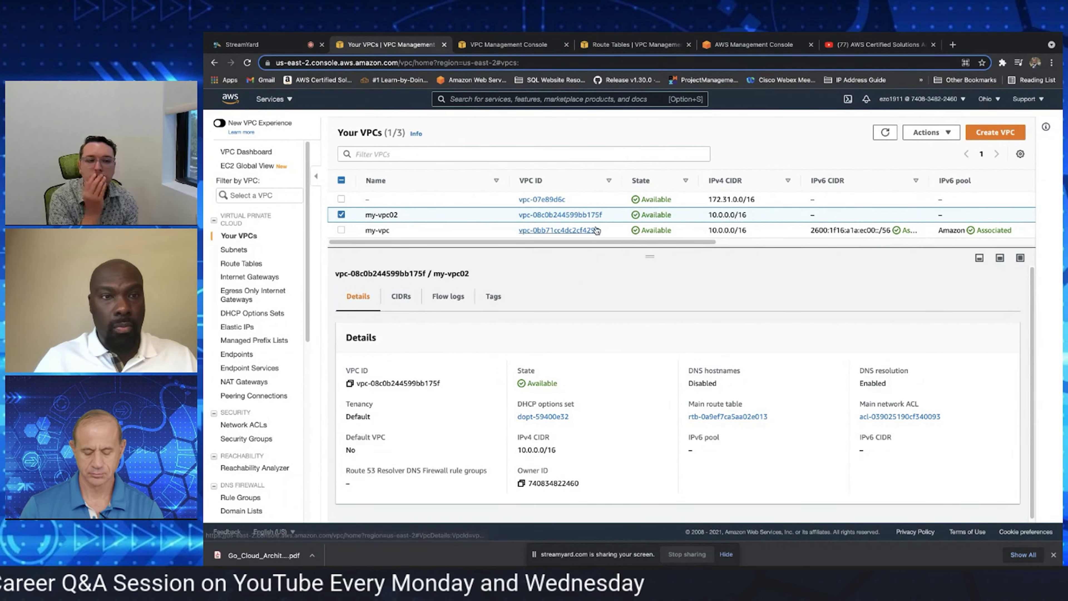
left_click(948, 134)
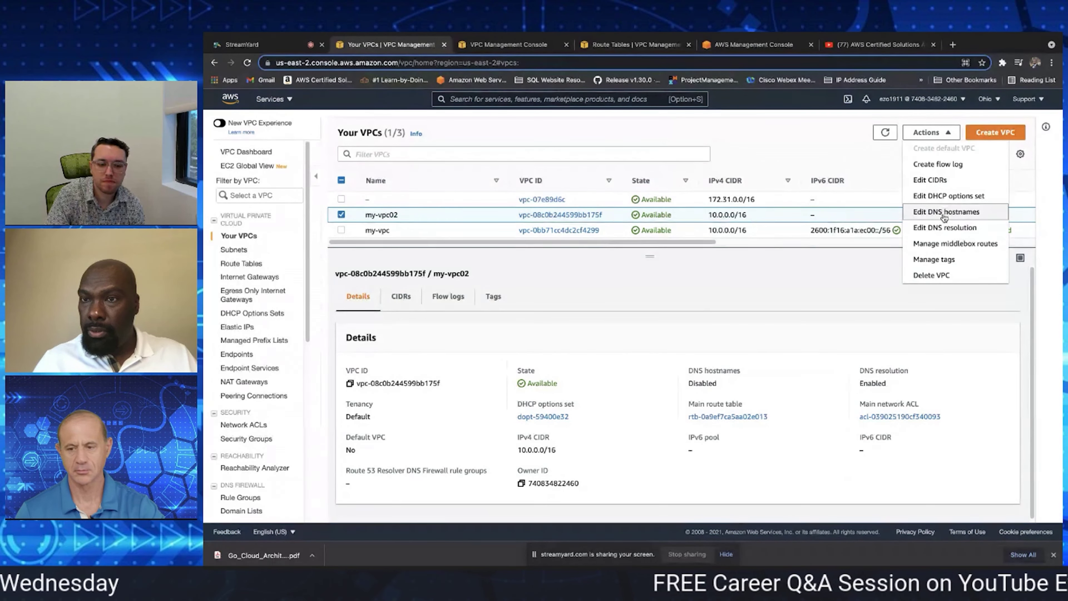
left_click(718, 302)
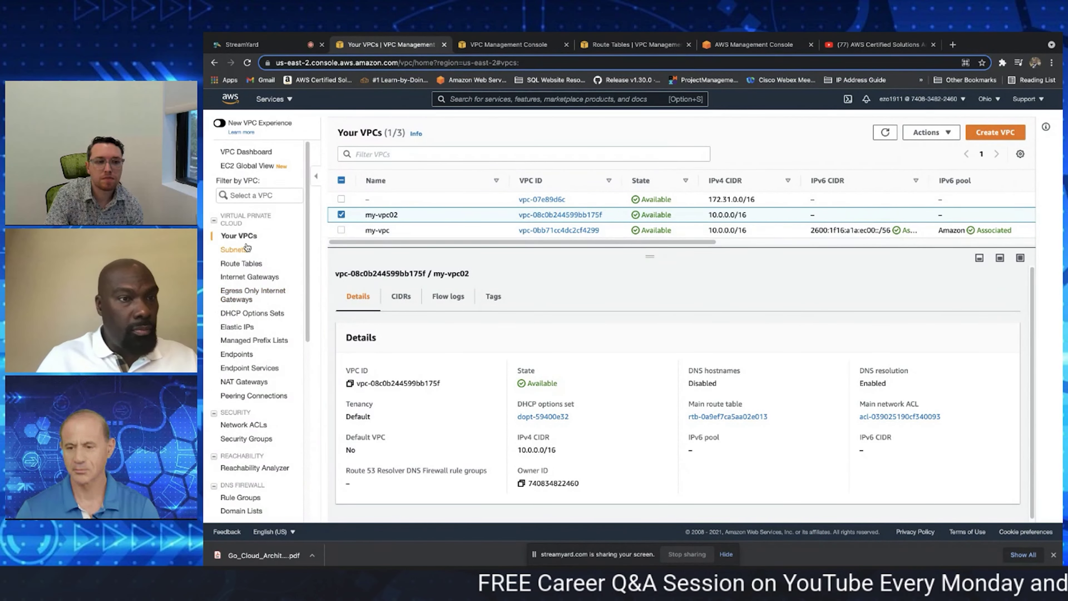
Examine the route table of the subnet my-pubsub, opening its route table association for editing and cancelling
left_click(234, 250)
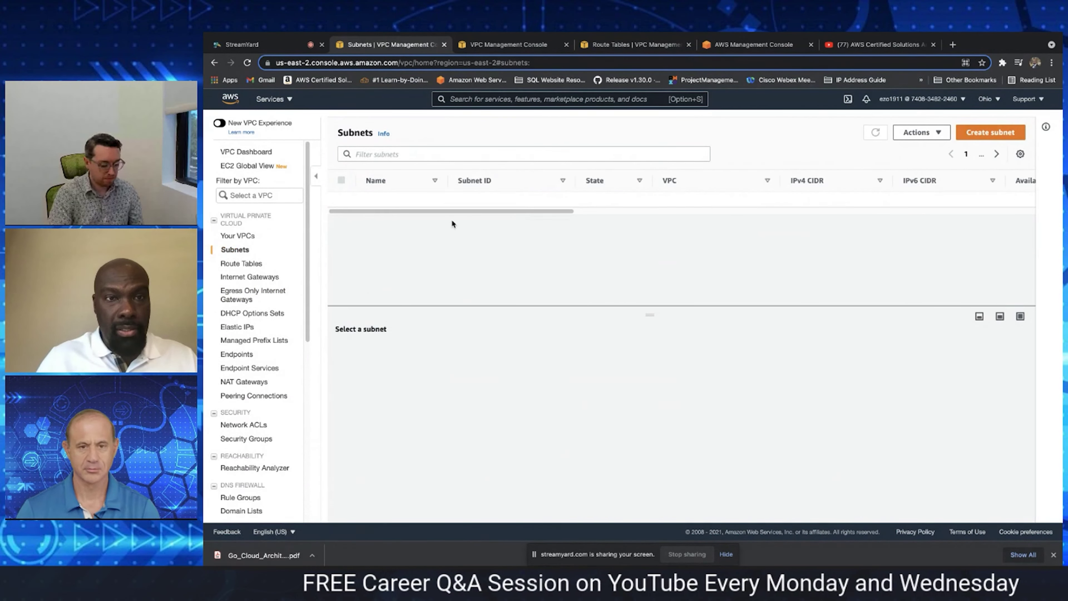
left_click(334, 260)
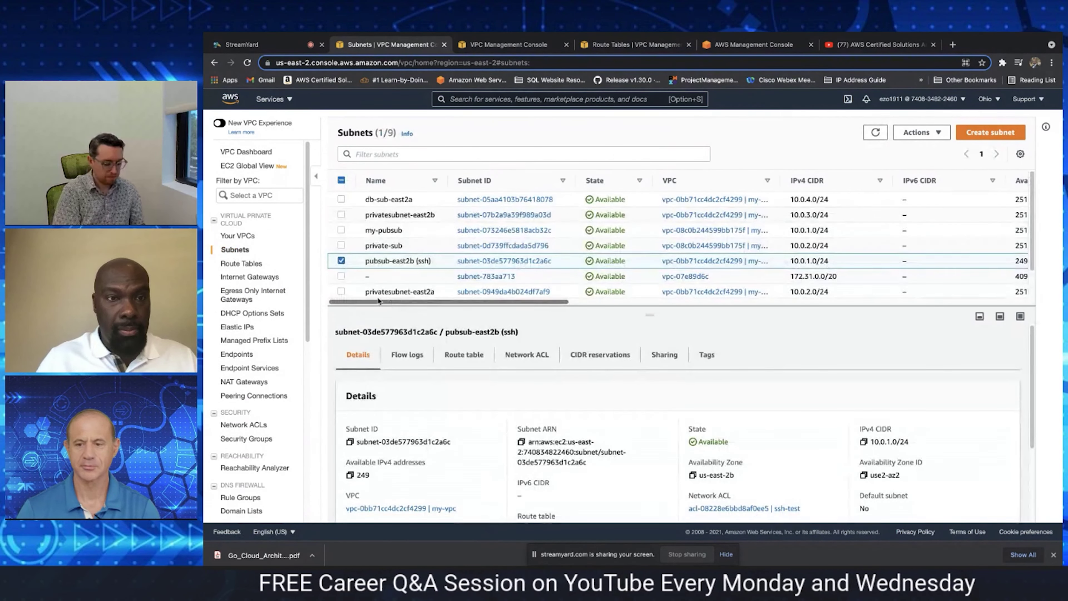
left_click(341, 260)
left_click(341, 231)
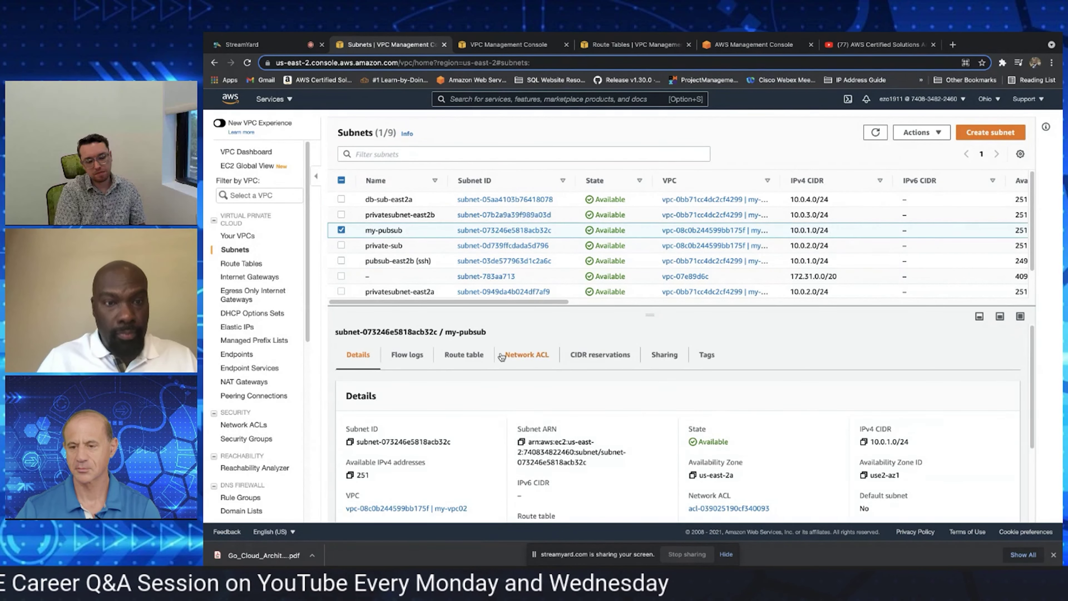
left_click(469, 357)
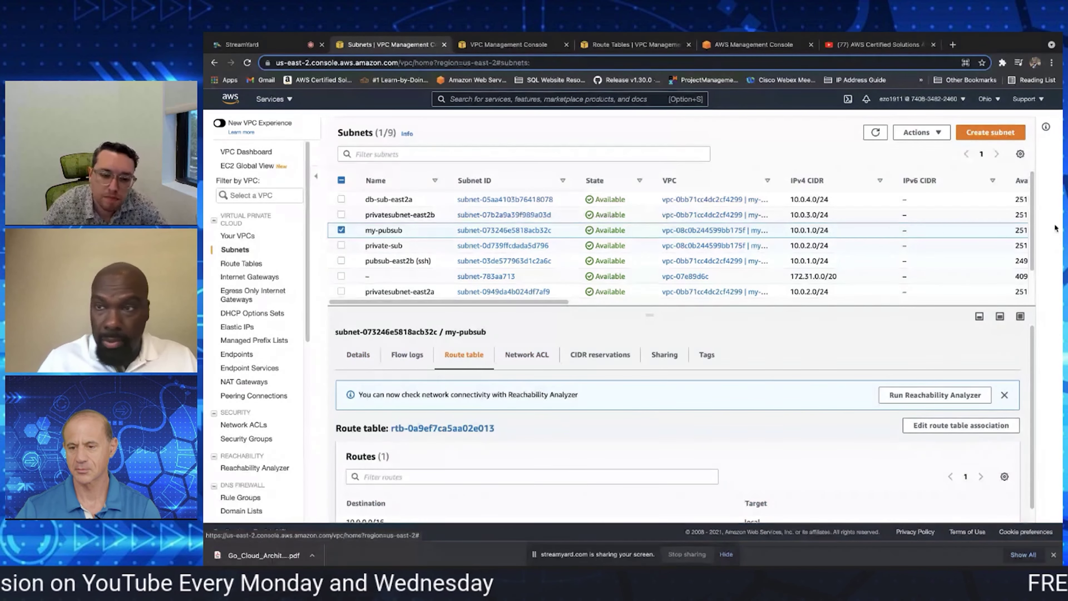
scroll(1034, 227, "down", 2)
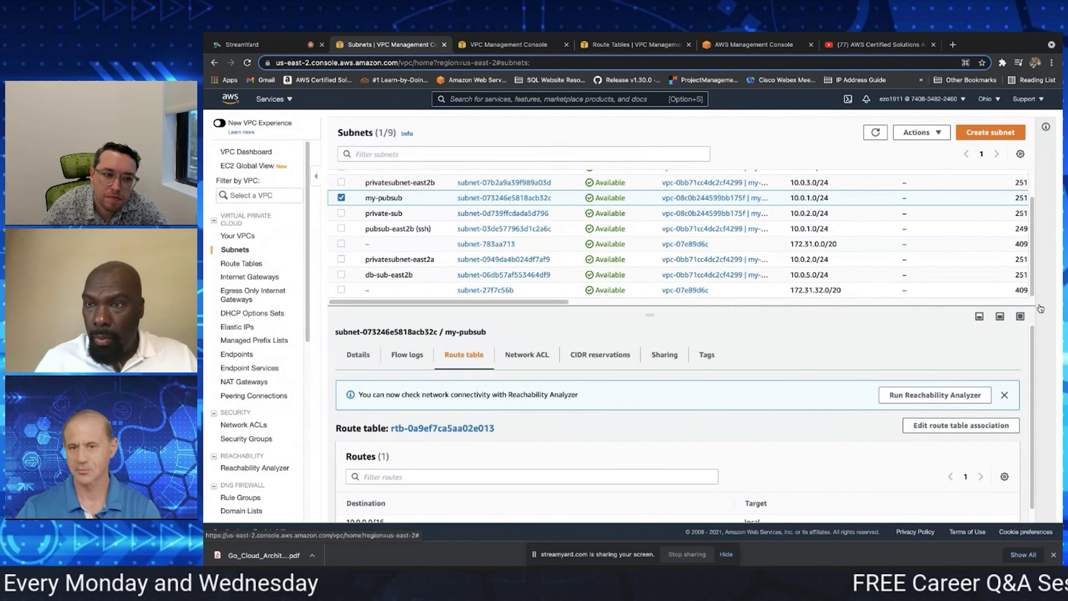
scroll(1037, 428, "down", 1)
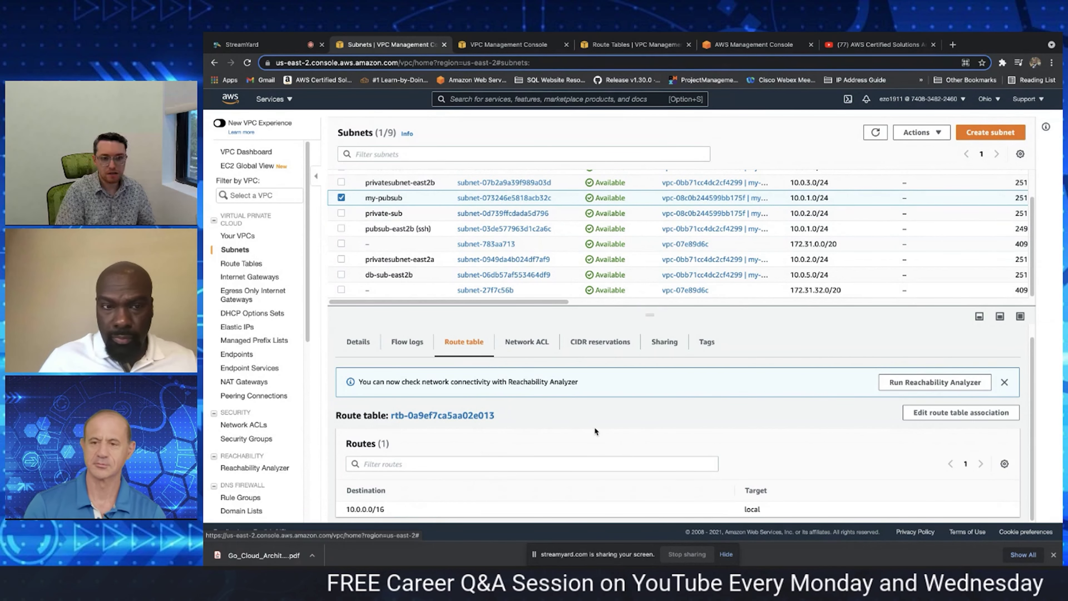
left_click(942, 414)
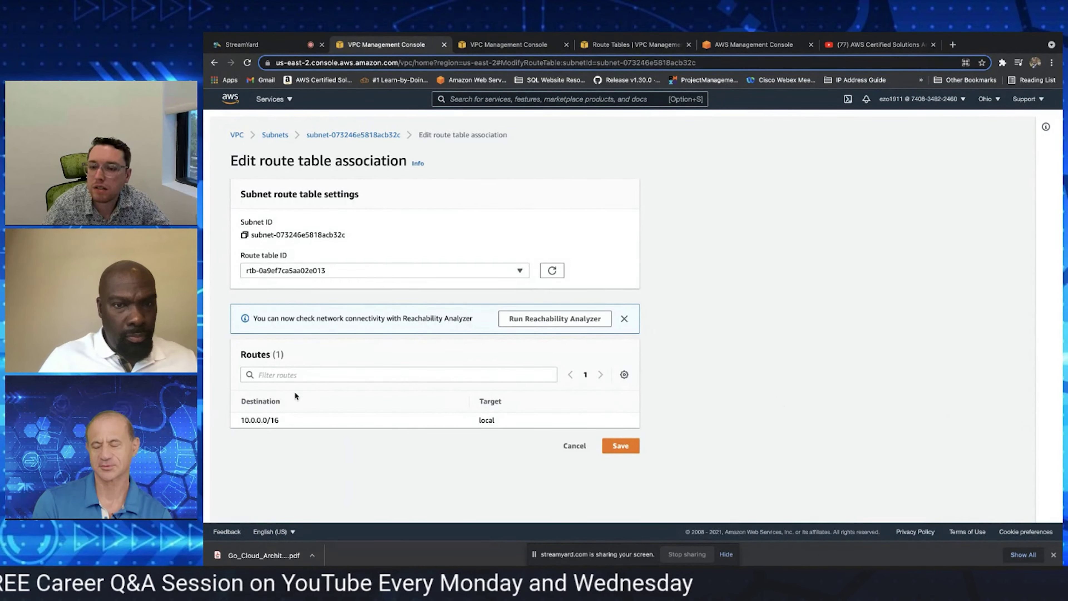
left_click(577, 447)
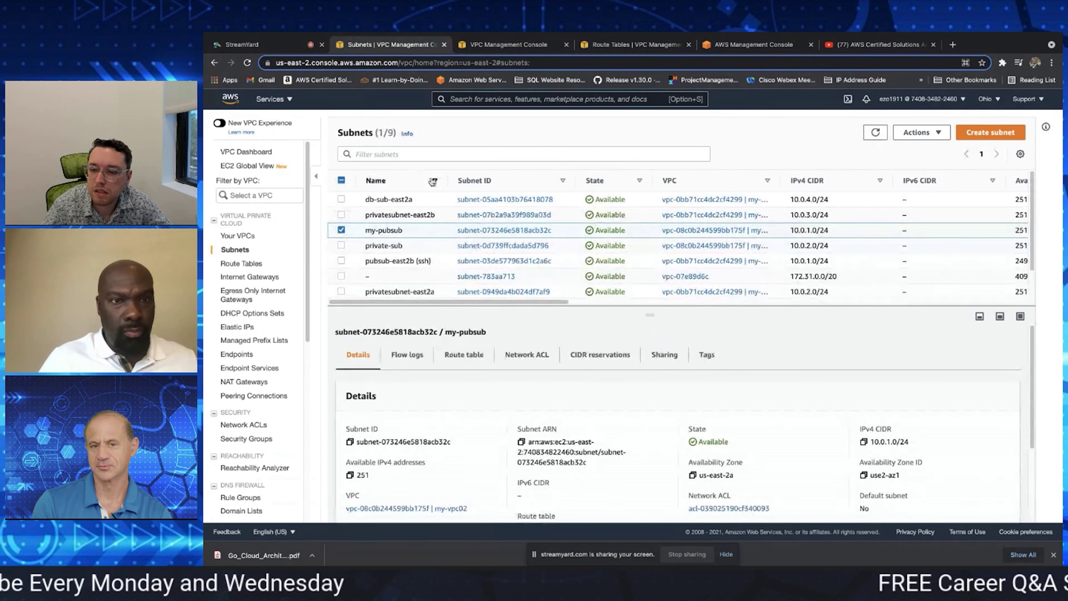
Reselect the subnet my-pubsub and review the routes of its associated route table again
left_click(341, 231)
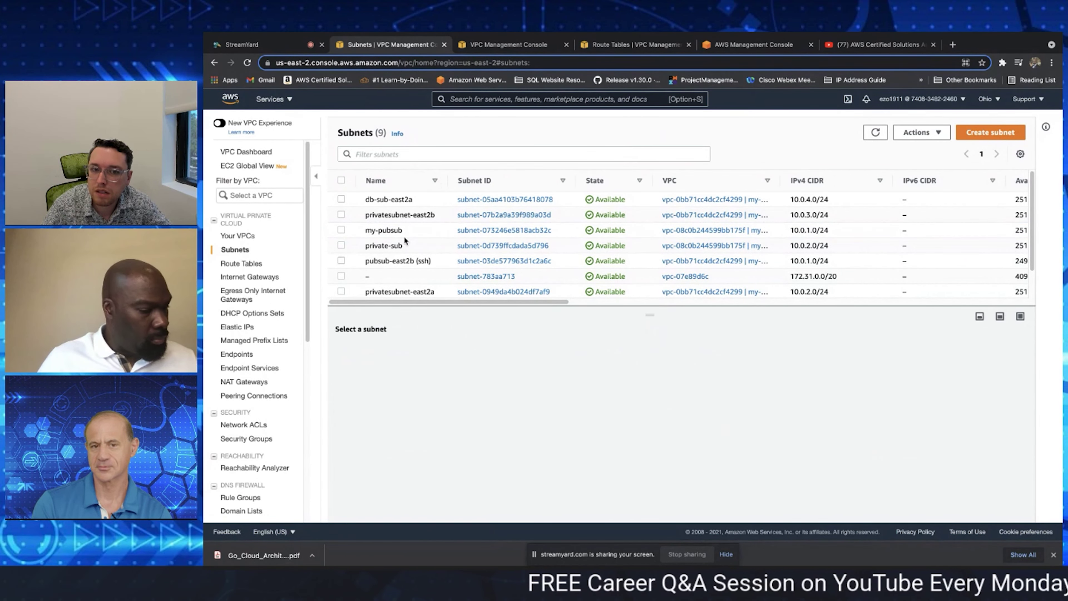
left_click(341, 233)
left_click(457, 359)
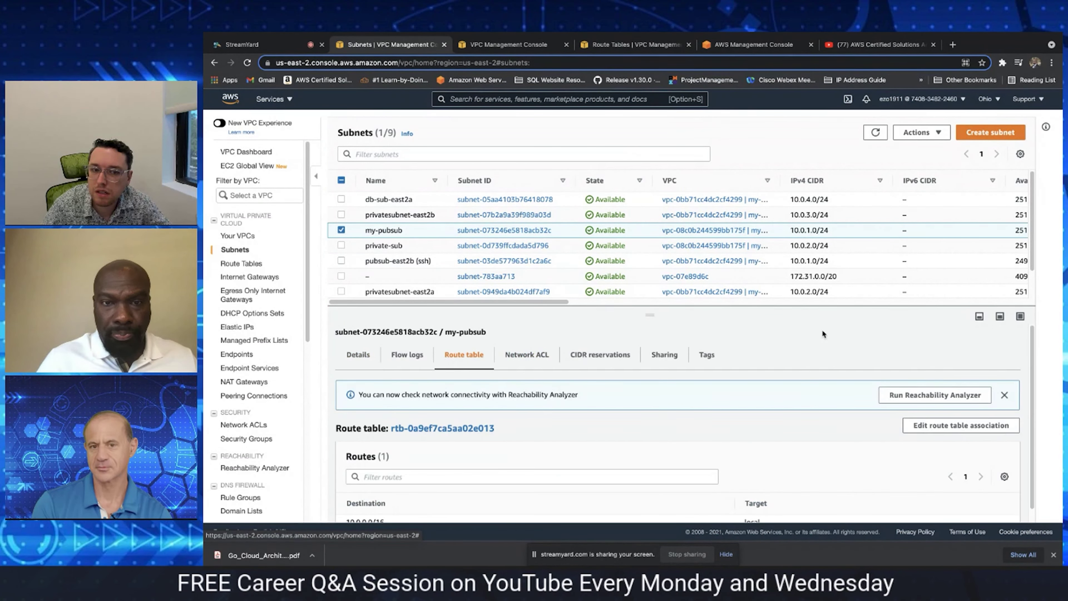
scroll(1035, 271, "down", 2)
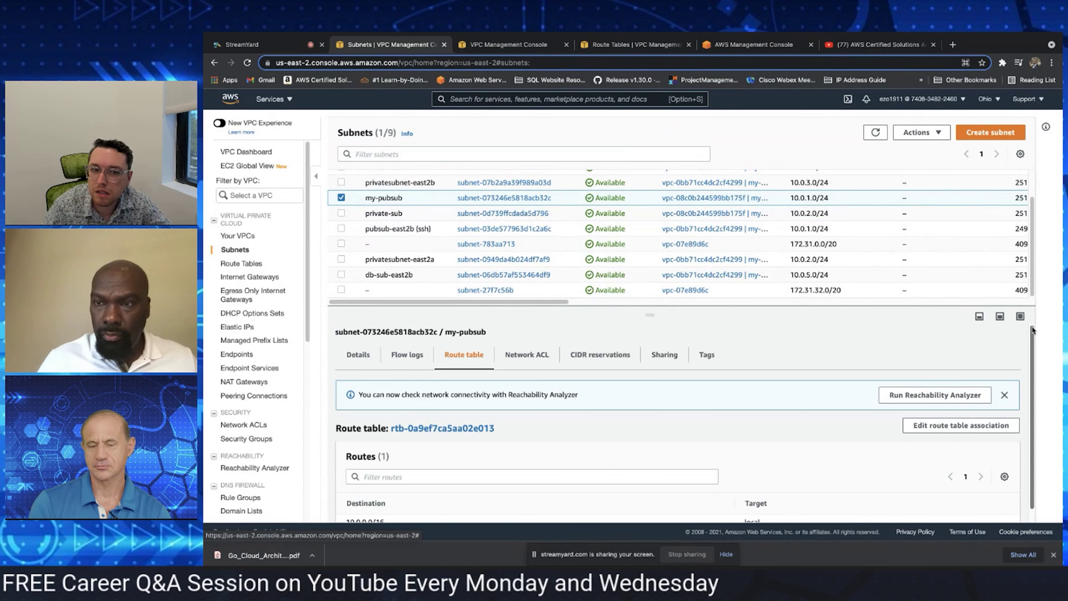
scroll(1034, 434, "down", 1)
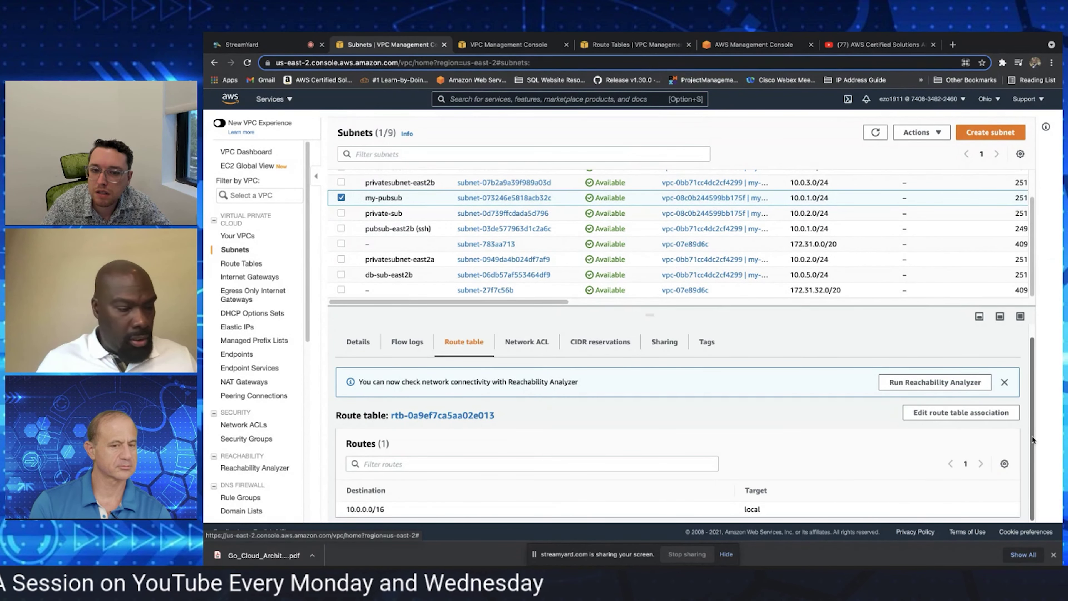
scroll(1024, 356, "up", 1)
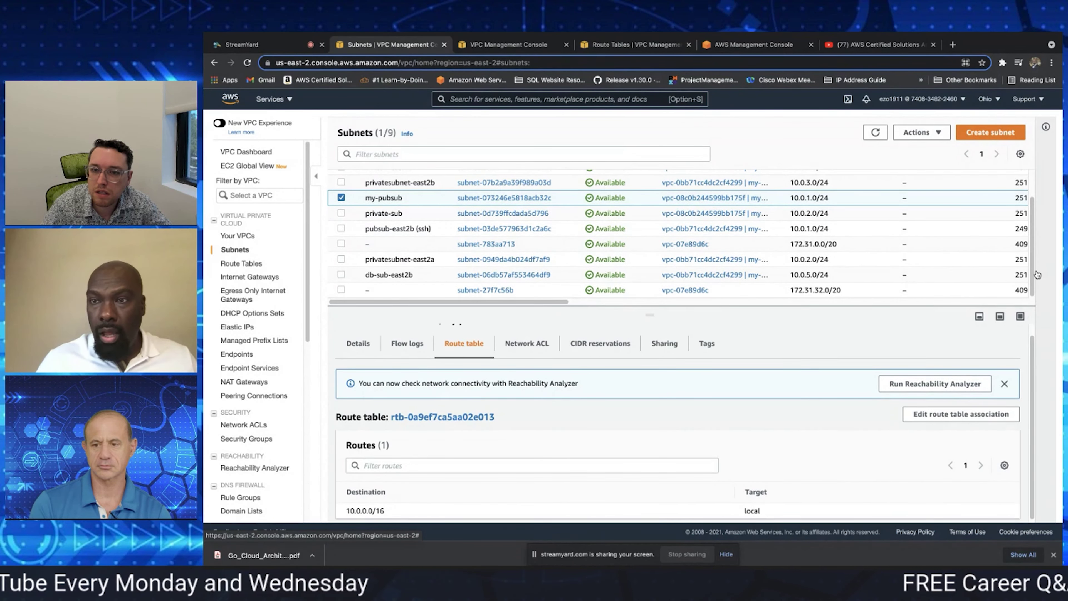
scroll(1036, 207, "up", 2)
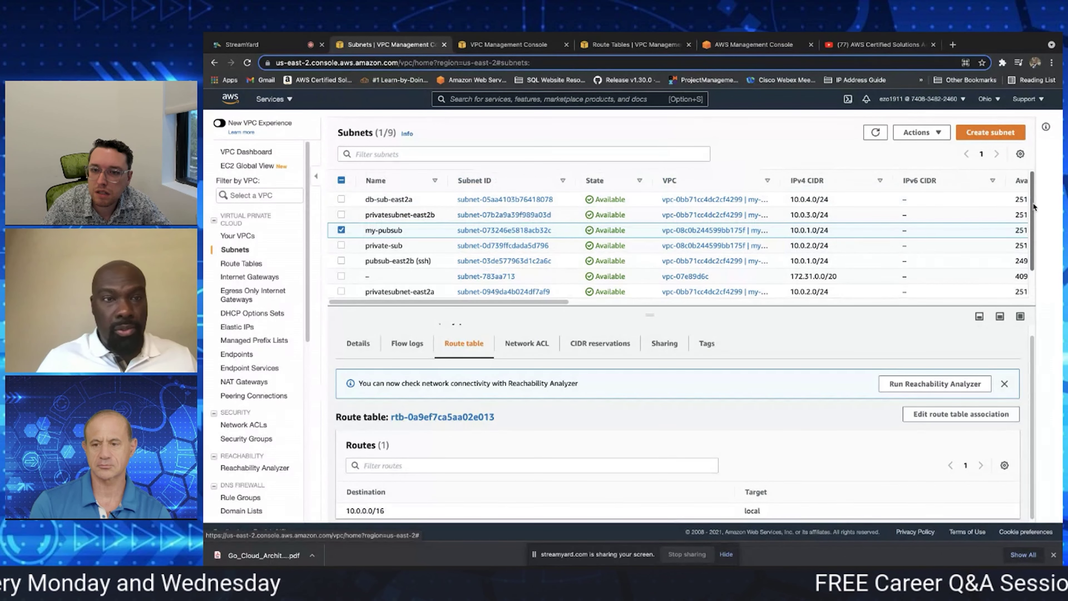
Deselect the subnet my-pubsub and open its full details page
left_click(342, 229)
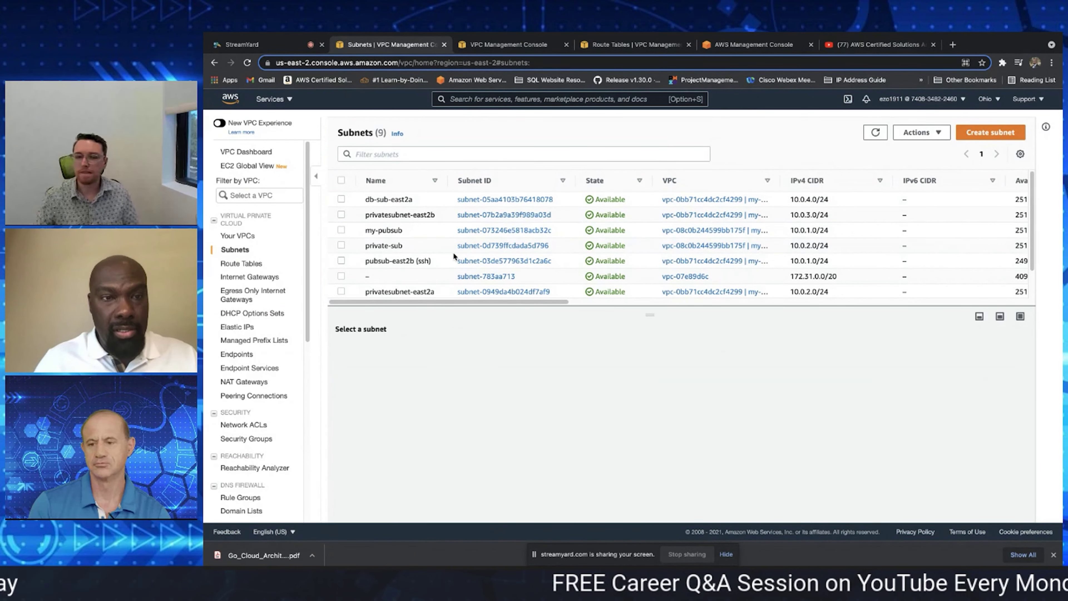
left_click(471, 230)
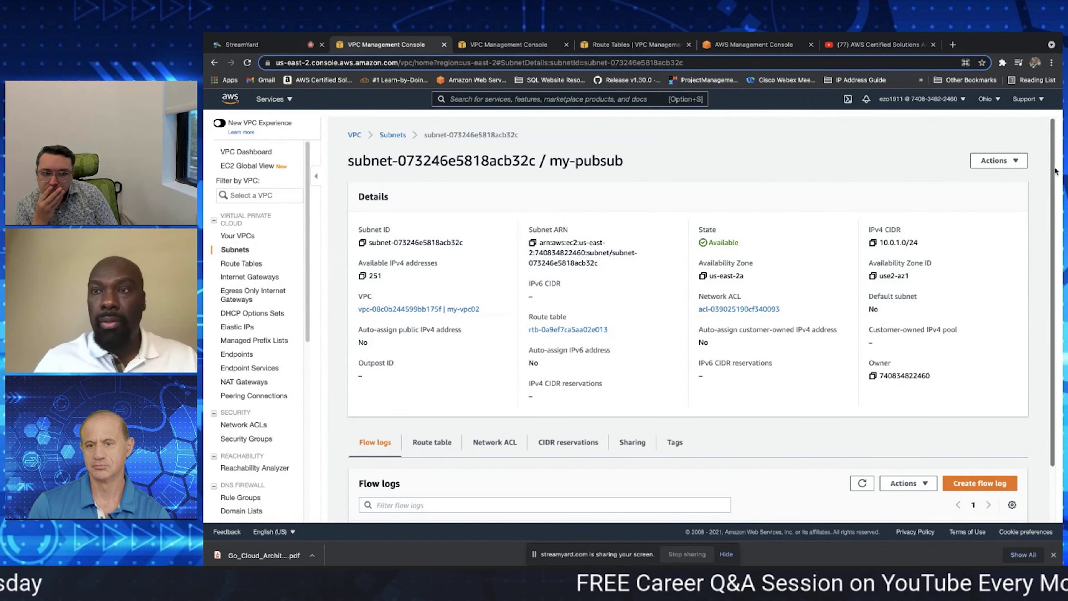
Create a network ACL named my-pub-nacl in the VPC my-vpc02
left_click_drag(1056, 172, 1054, 248)
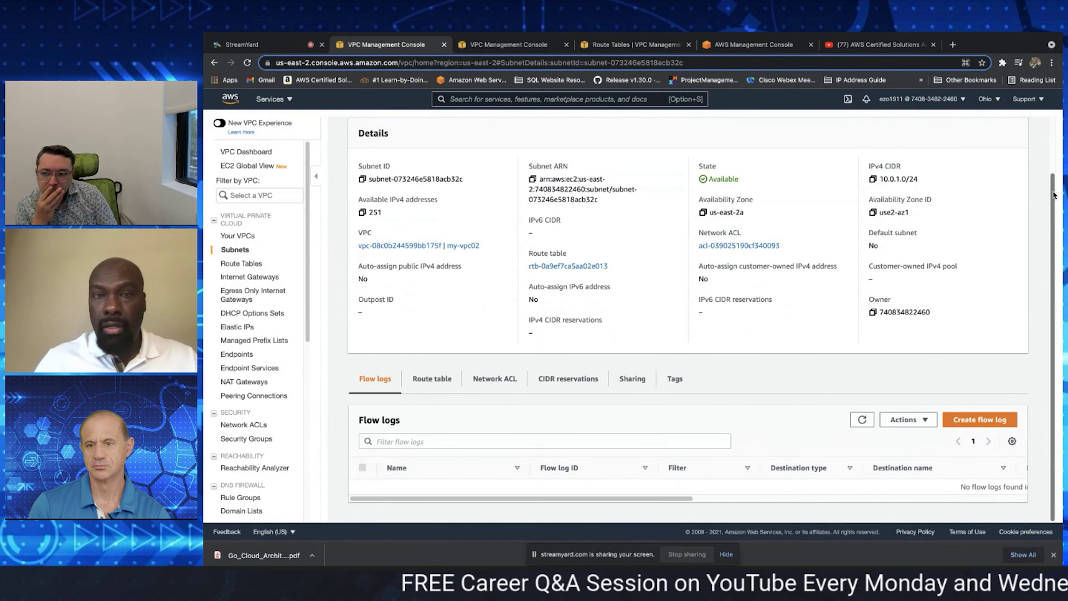
scroll(1054, 261, "up", 2)
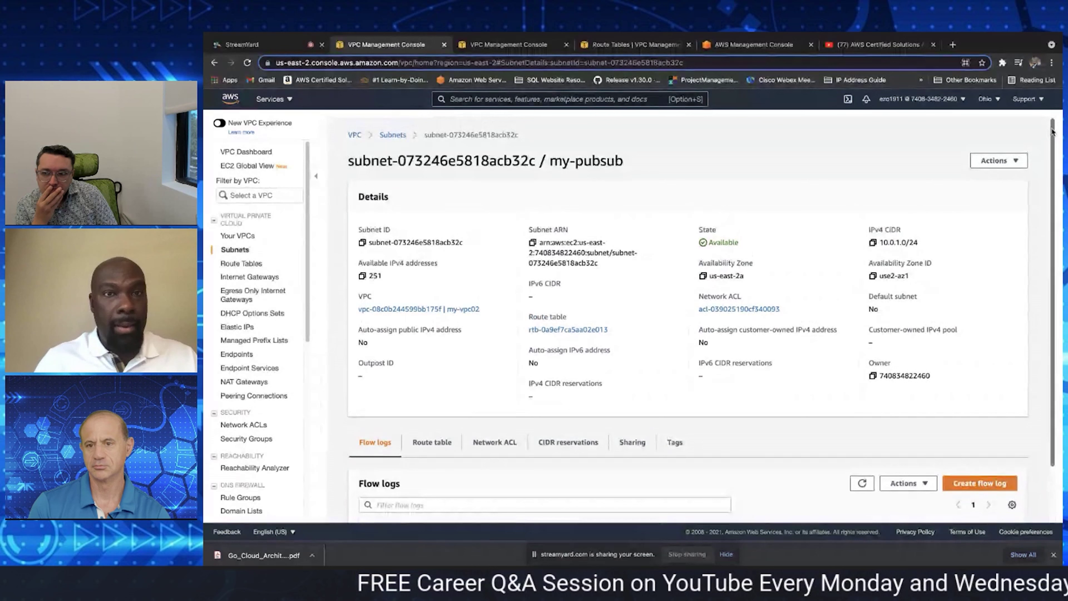
left_click(255, 423)
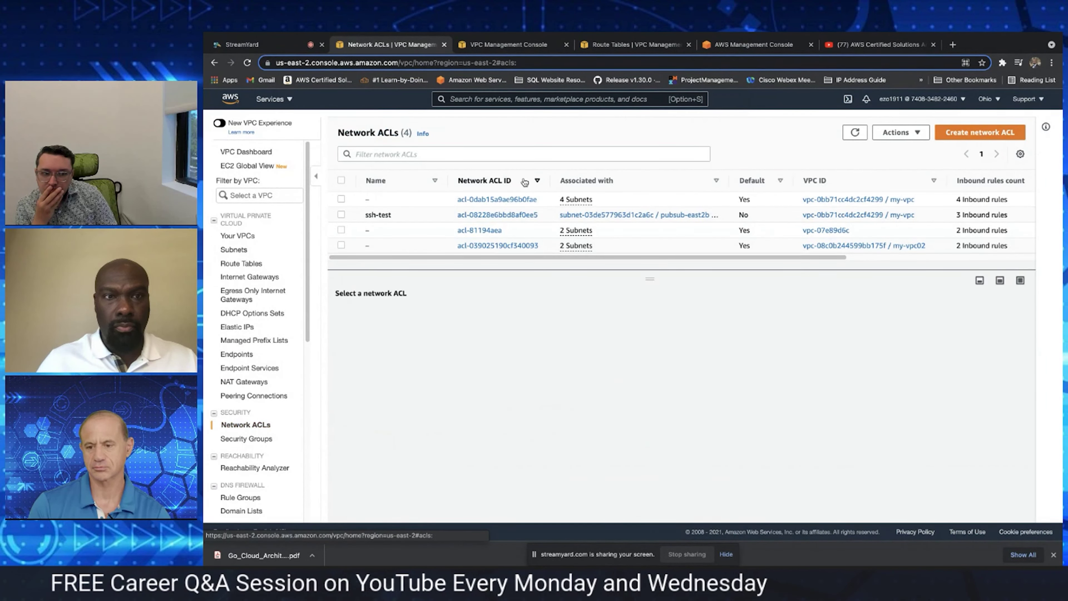
left_click(969, 133)
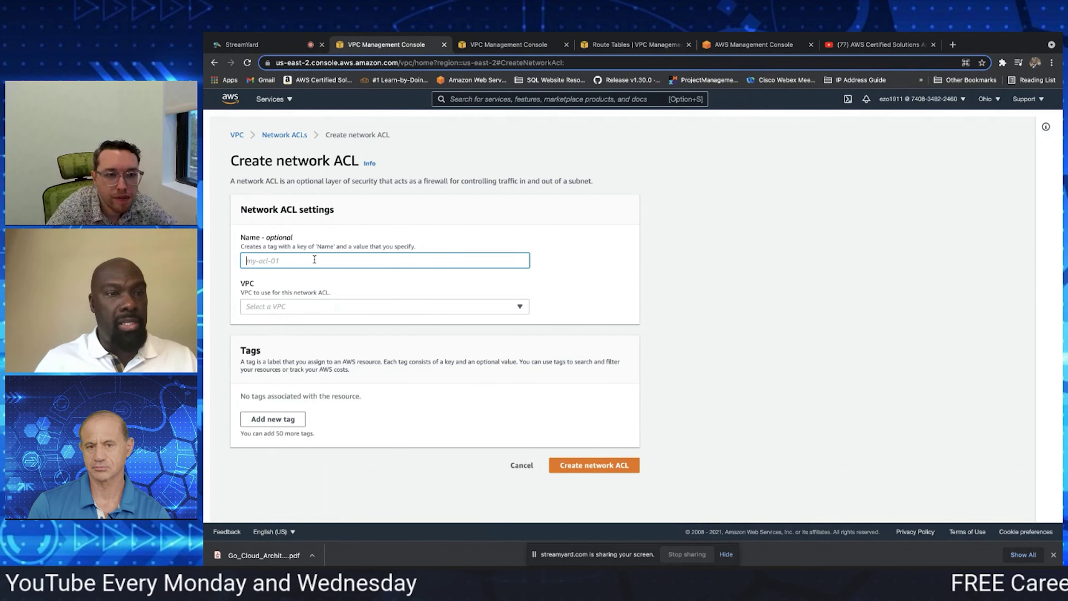
type("my-pub-nacl")
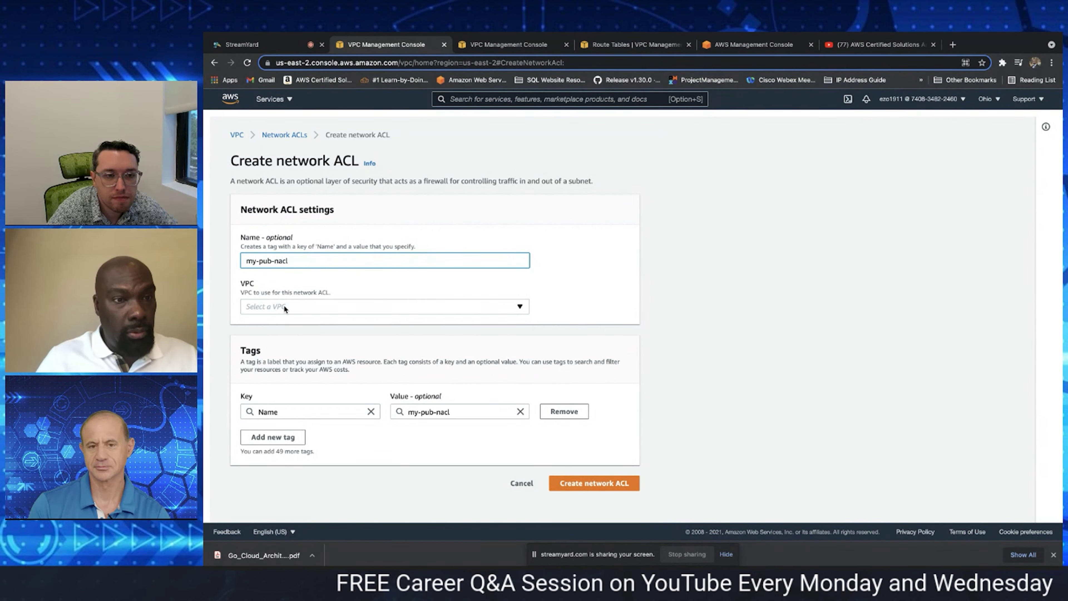
left_click(285, 307)
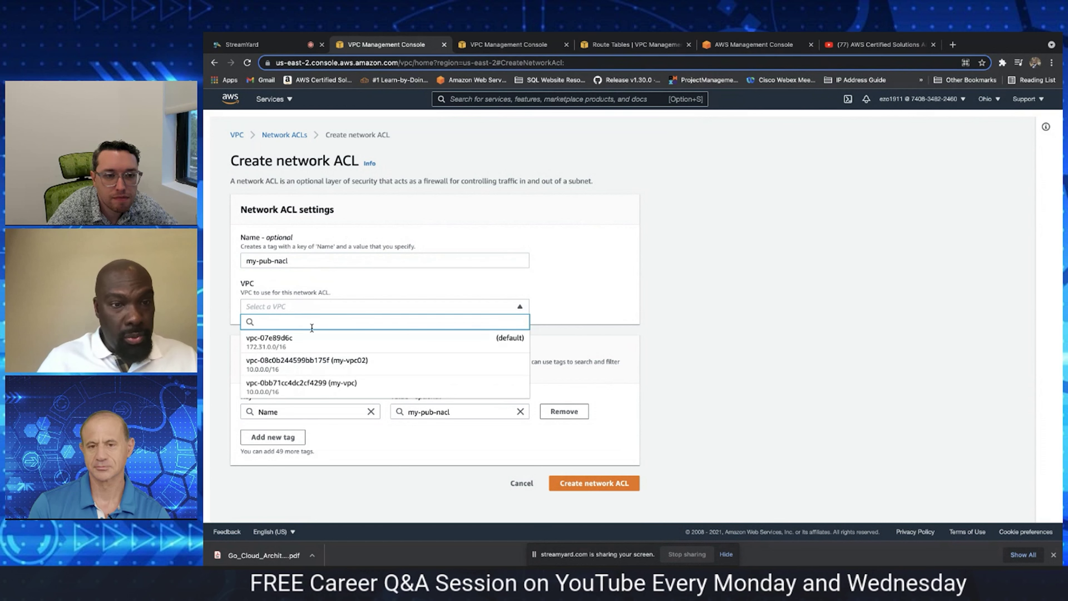
left_click(316, 361)
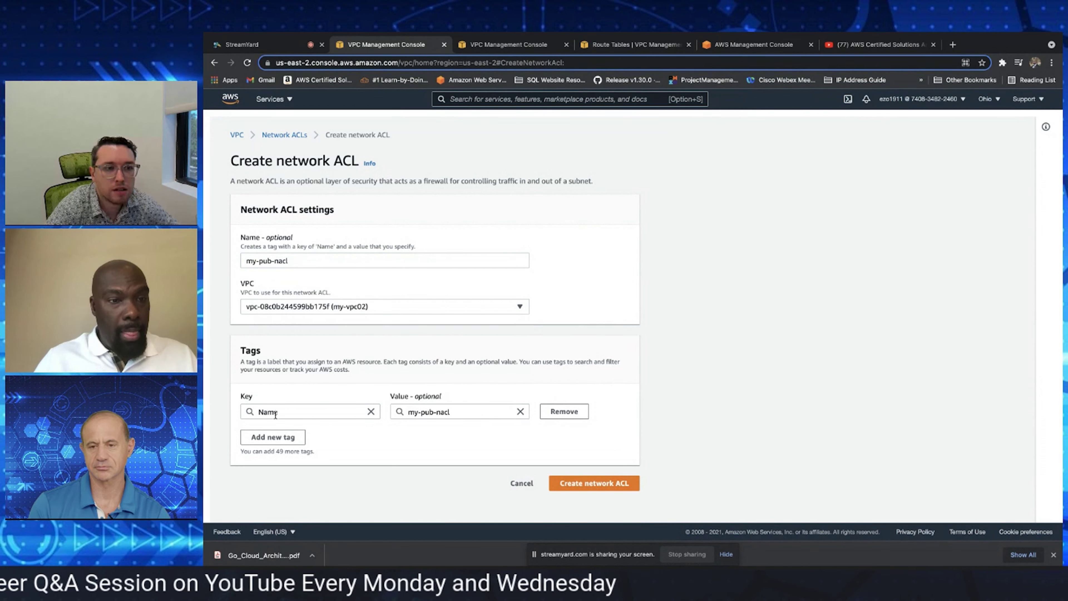
left_click(584, 485)
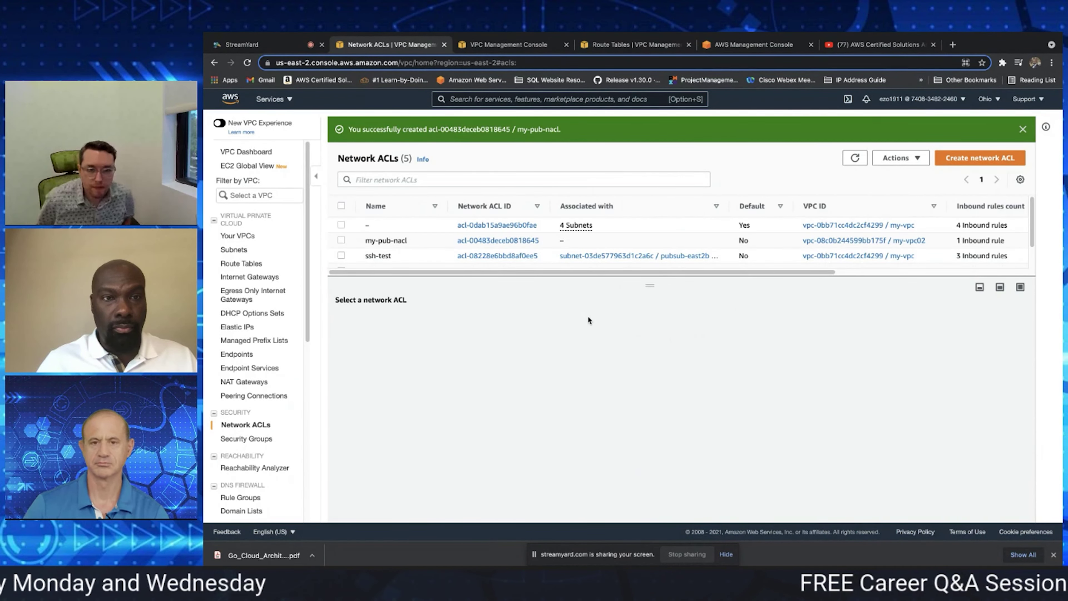
Select the network ACL my-pub-nacl and display its inbound rules
left_click(341, 240)
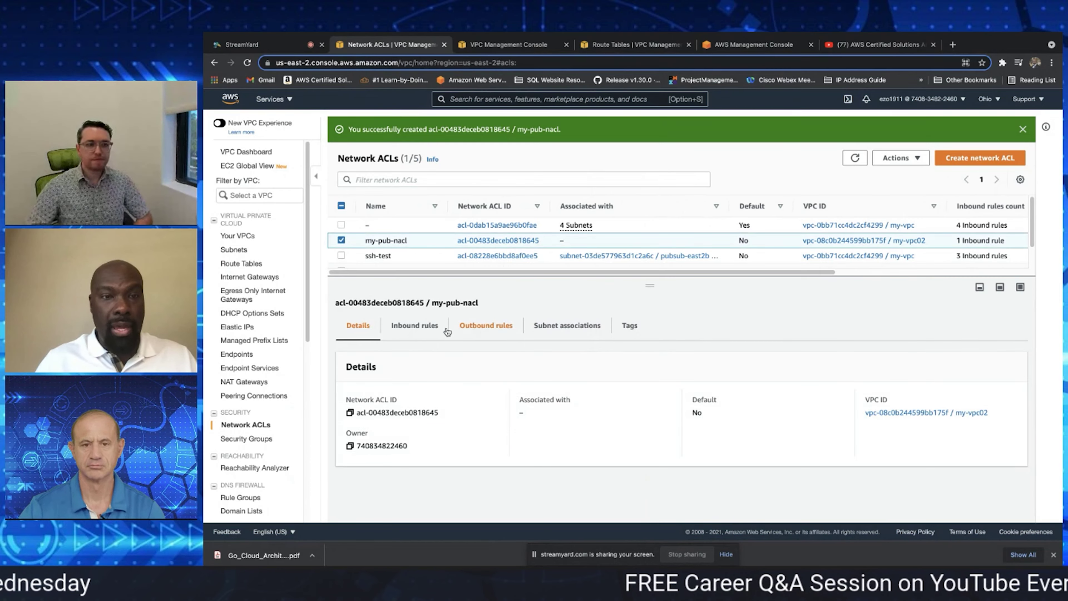
left_click(429, 329)
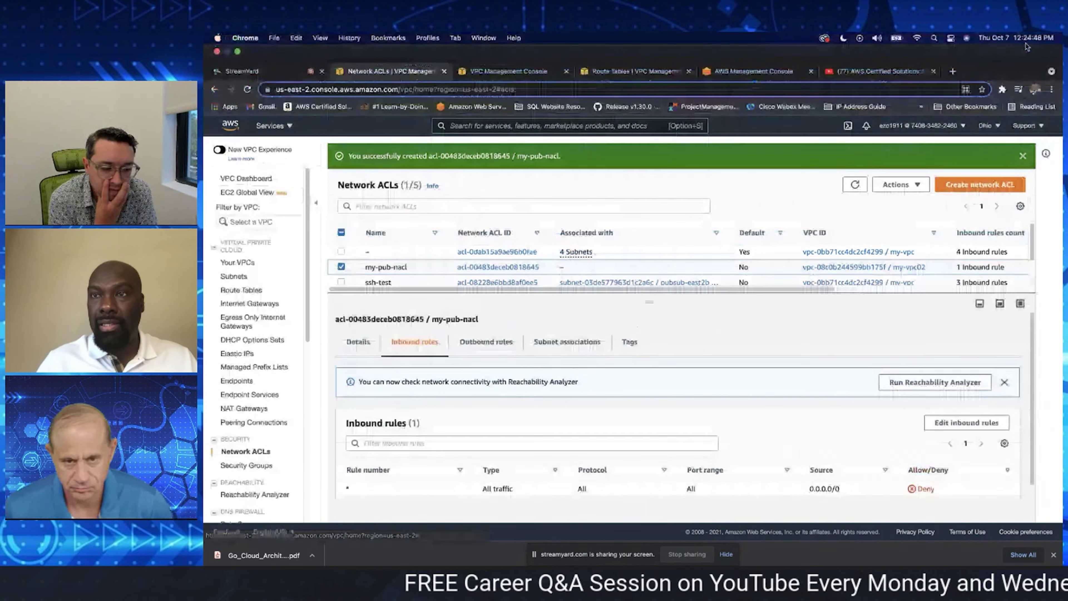
left_click(1031, 38)
left_click(841, 57)
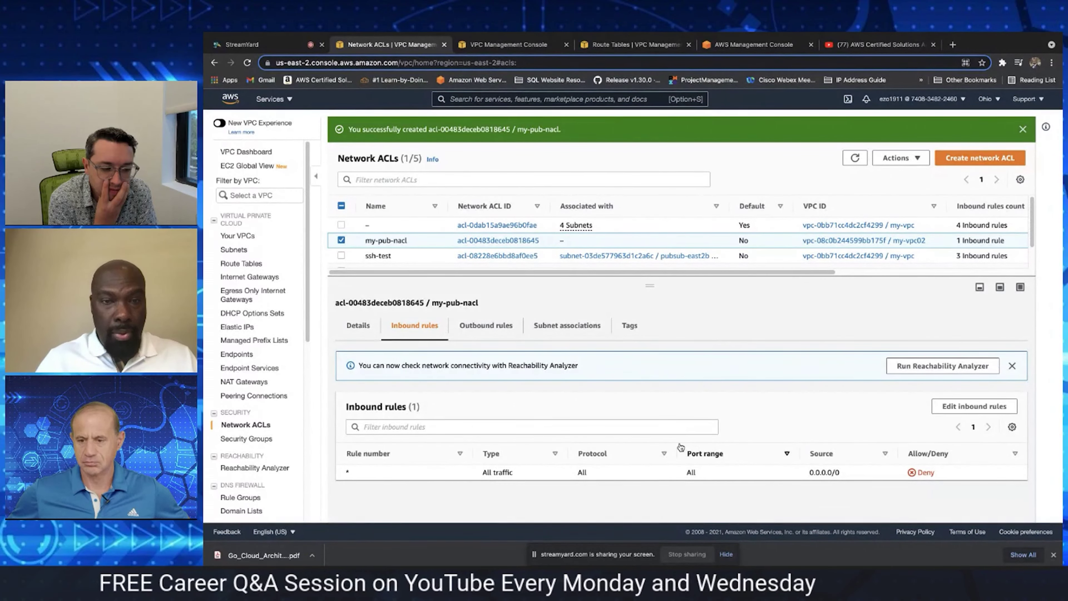
Add inbound rule 100 to my-pub-nacl allowing all traffic from 0.0.0.0/0, save the changes, and deselect the ACL
left_click(974, 407)
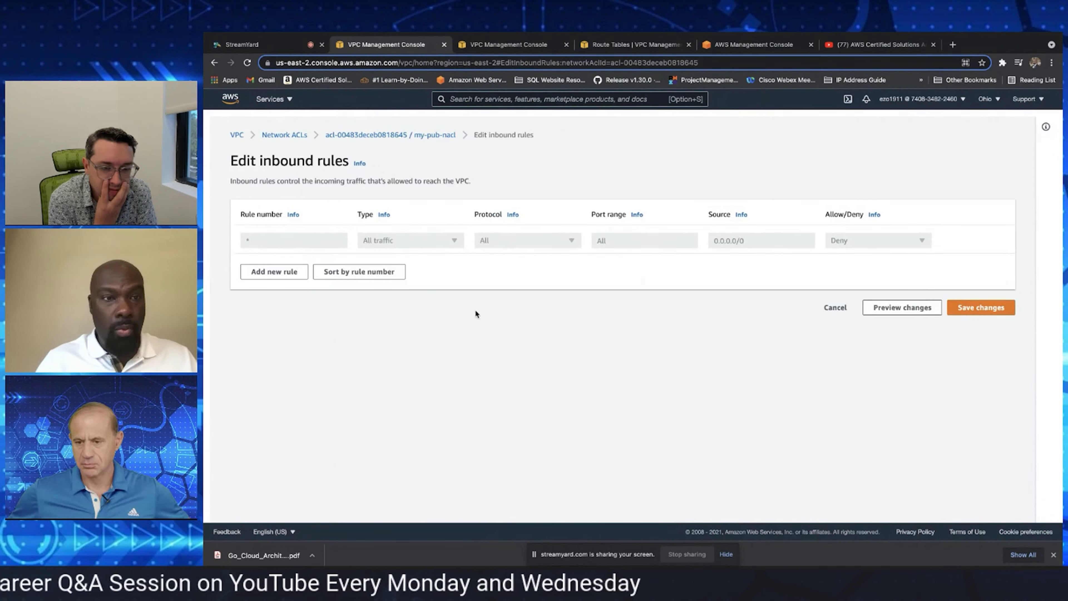
left_click(275, 271)
left_click(295, 241)
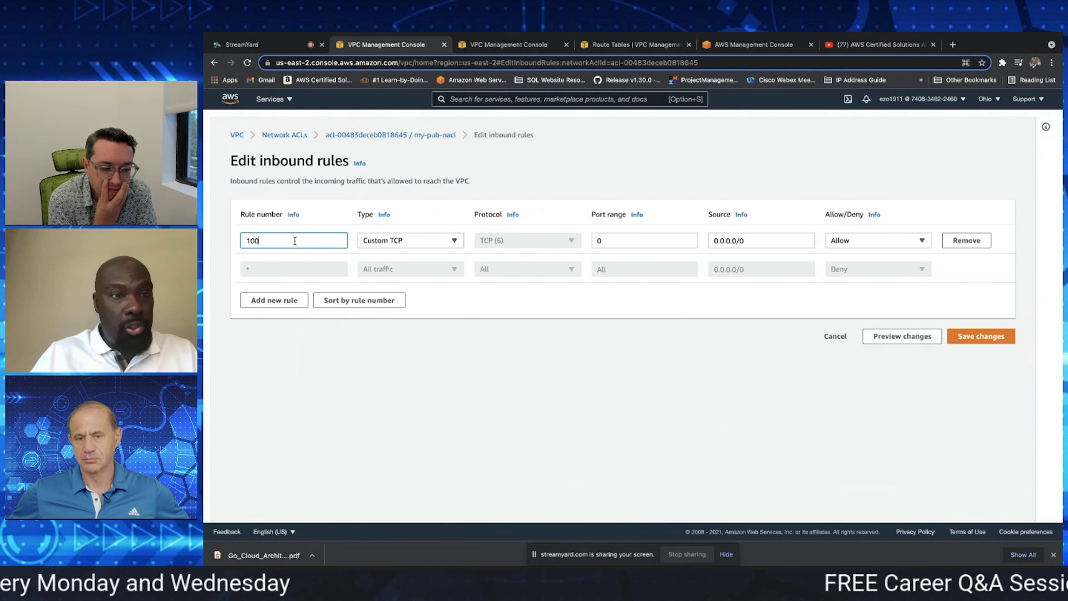
left_click(425, 214)
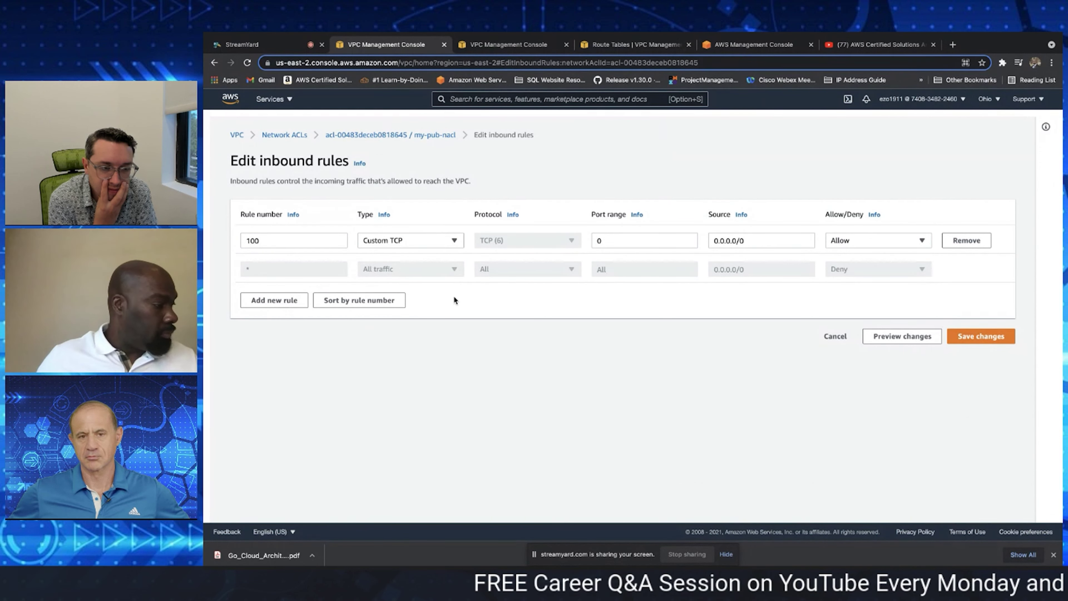
left_click(444, 242)
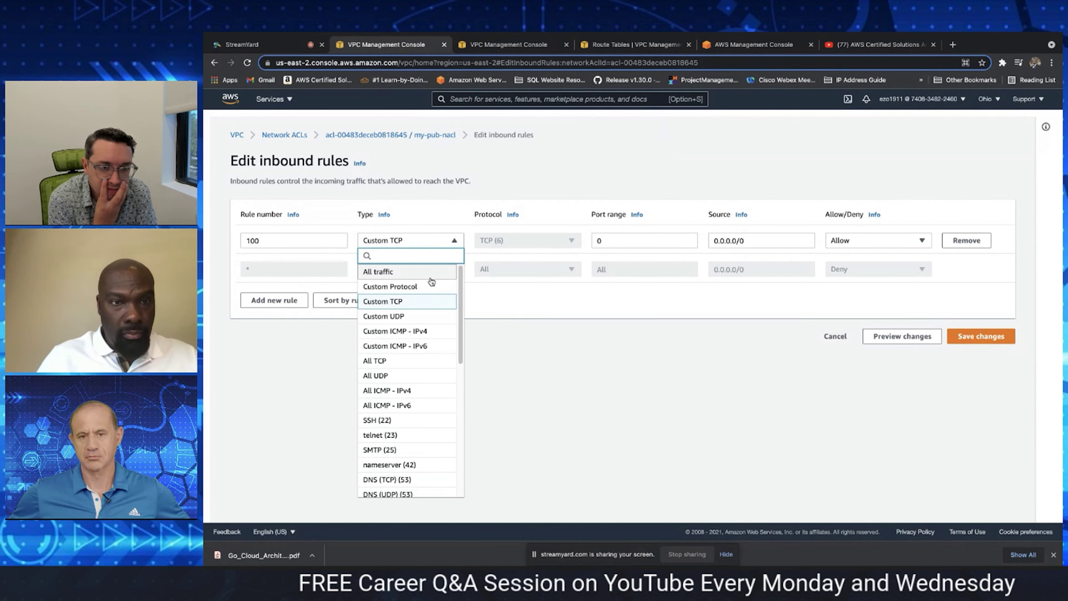
left_click(443, 269)
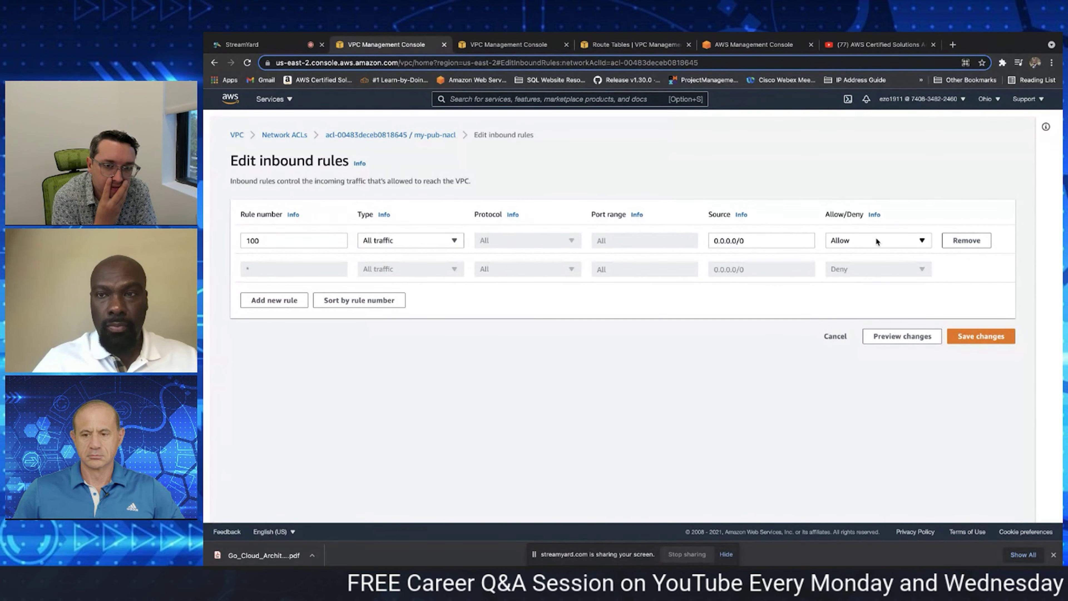
left_click(921, 241)
left_click(904, 255)
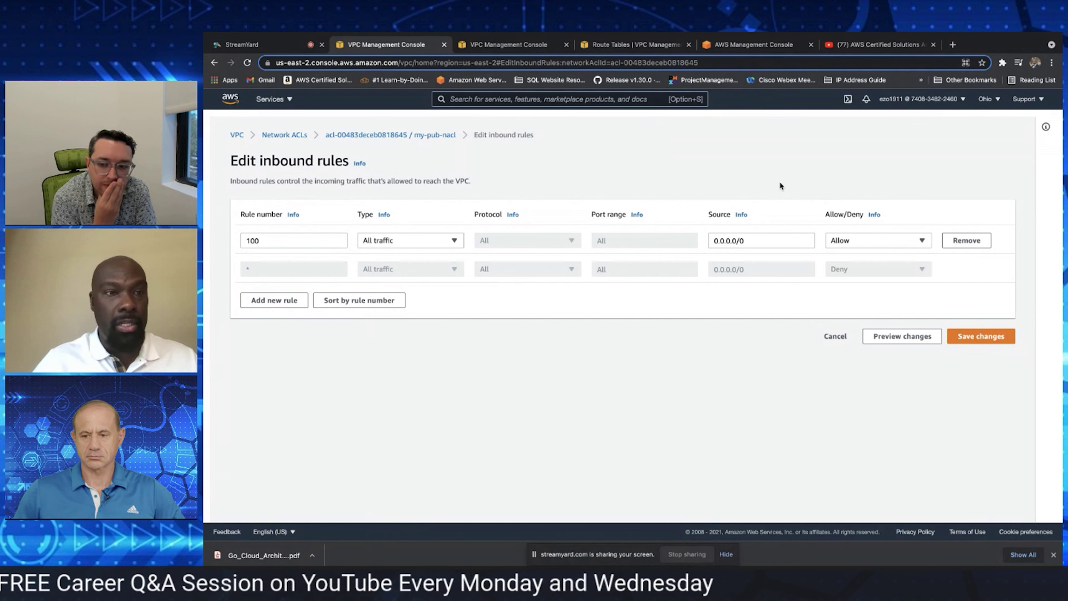
left_click(979, 336)
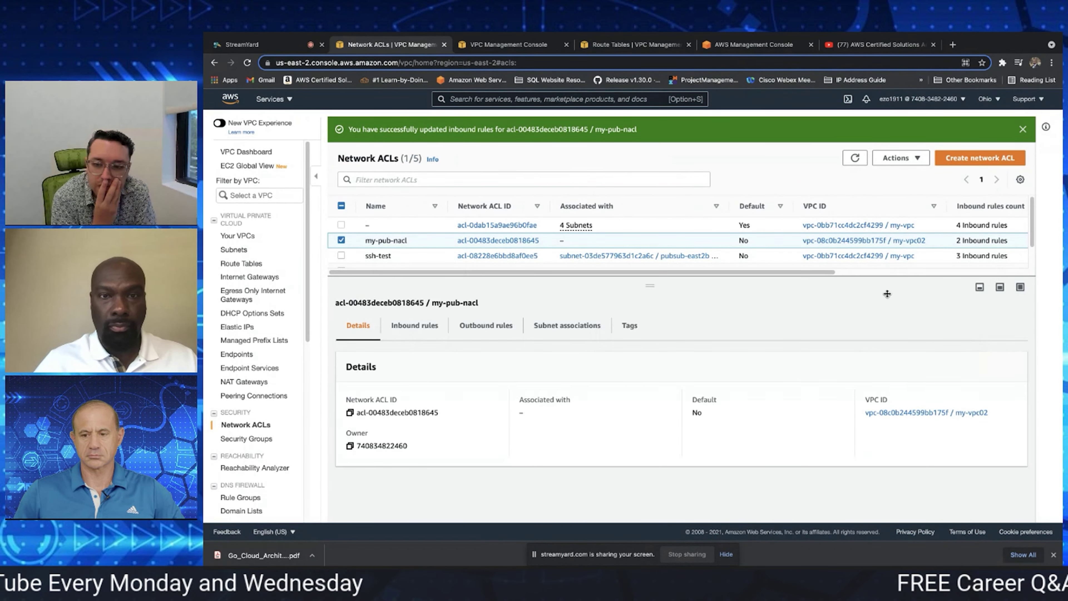
left_click(341, 241)
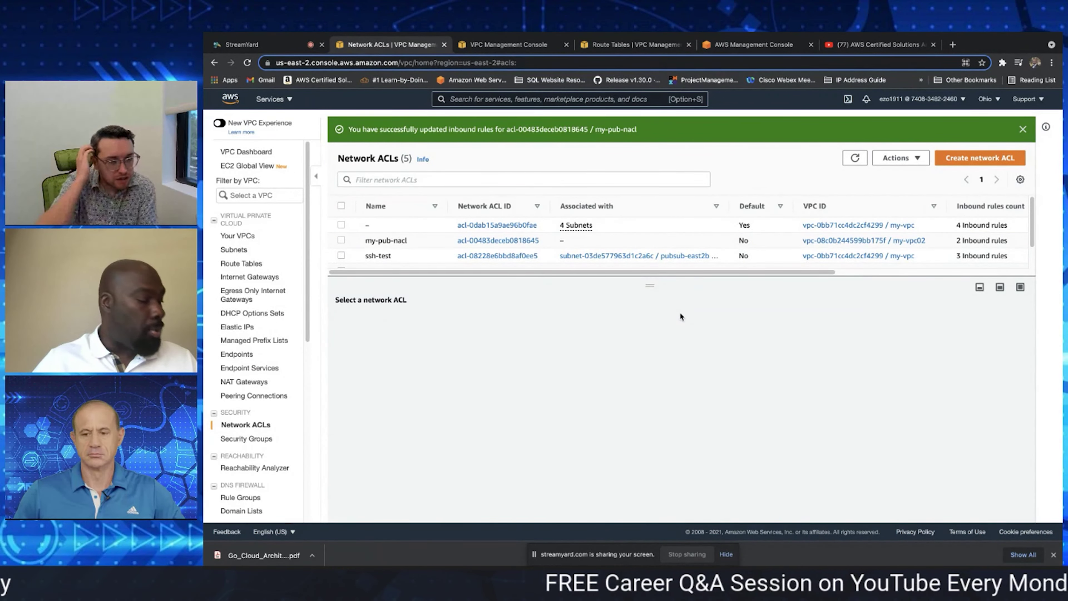
Create a second network ACL named private-nacl in the VPC my-vpc02
left_click(967, 160)
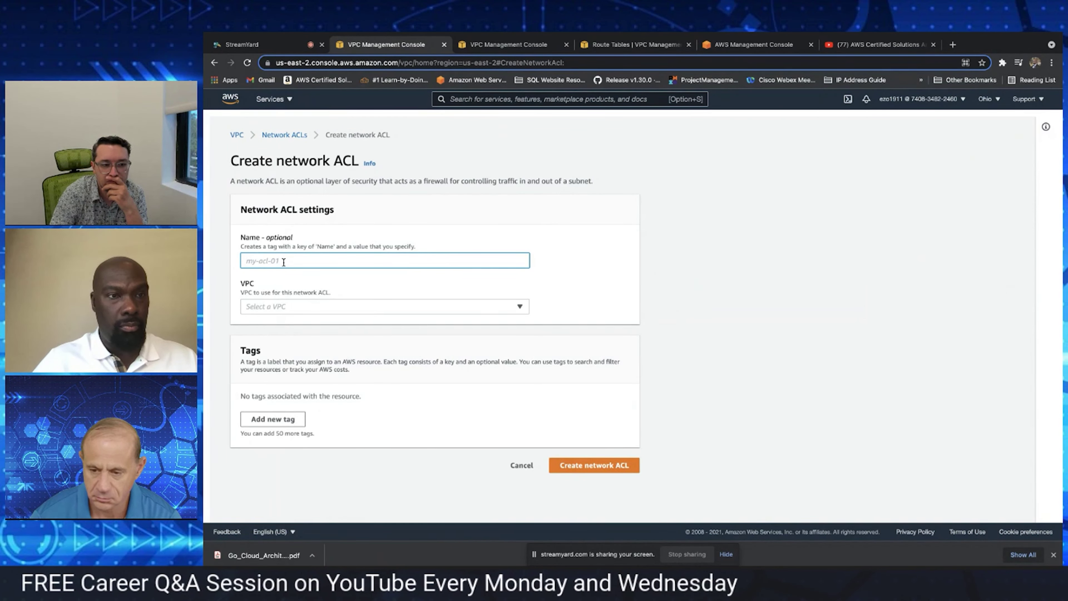
type("private")
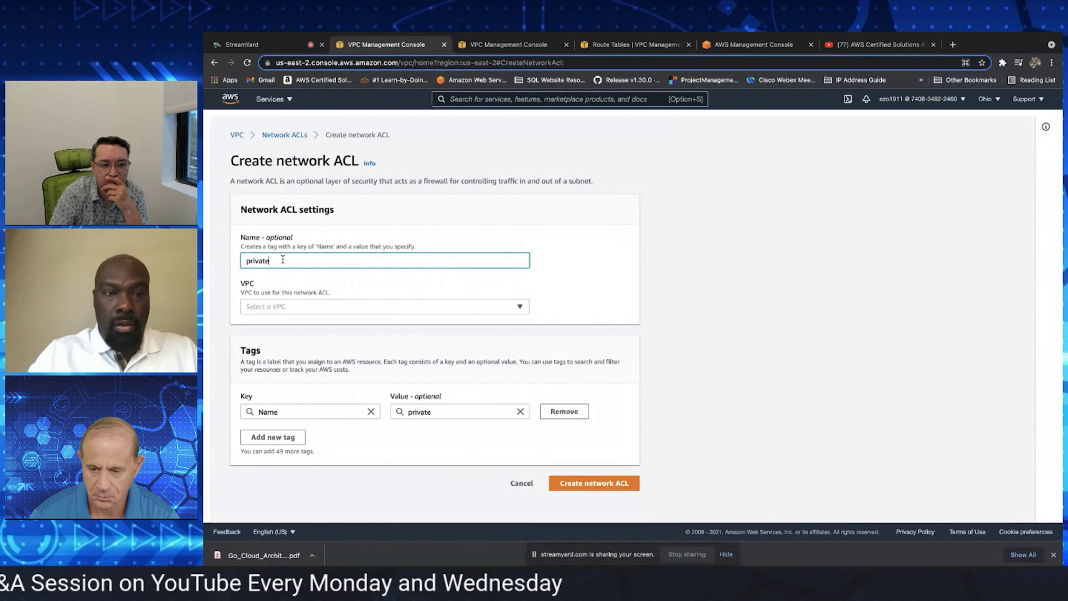
type("-nacl")
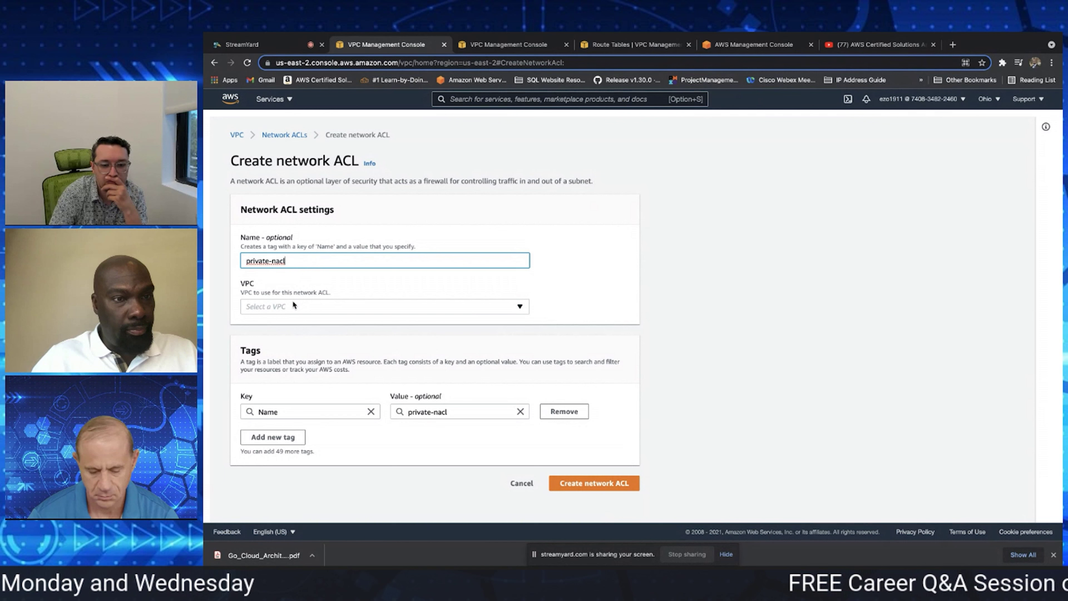
left_click(294, 305)
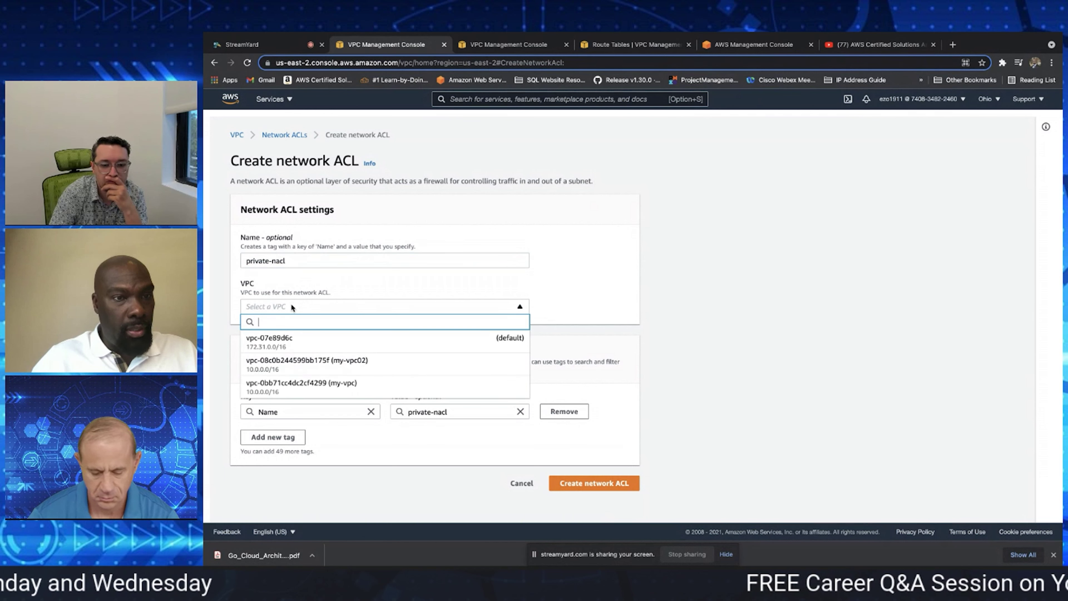
left_click(307, 357)
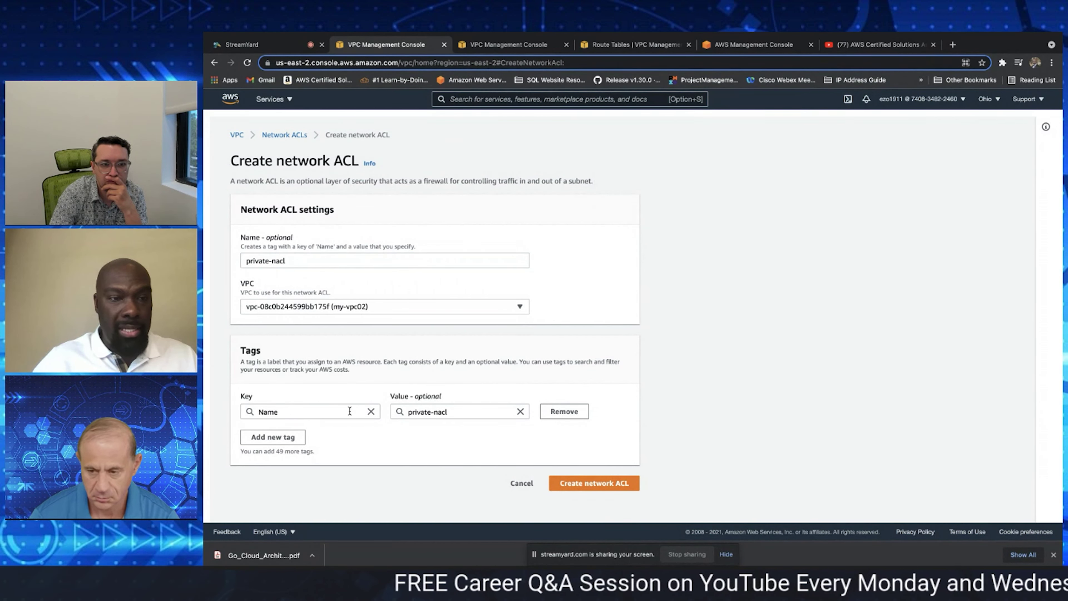
left_click(602, 484)
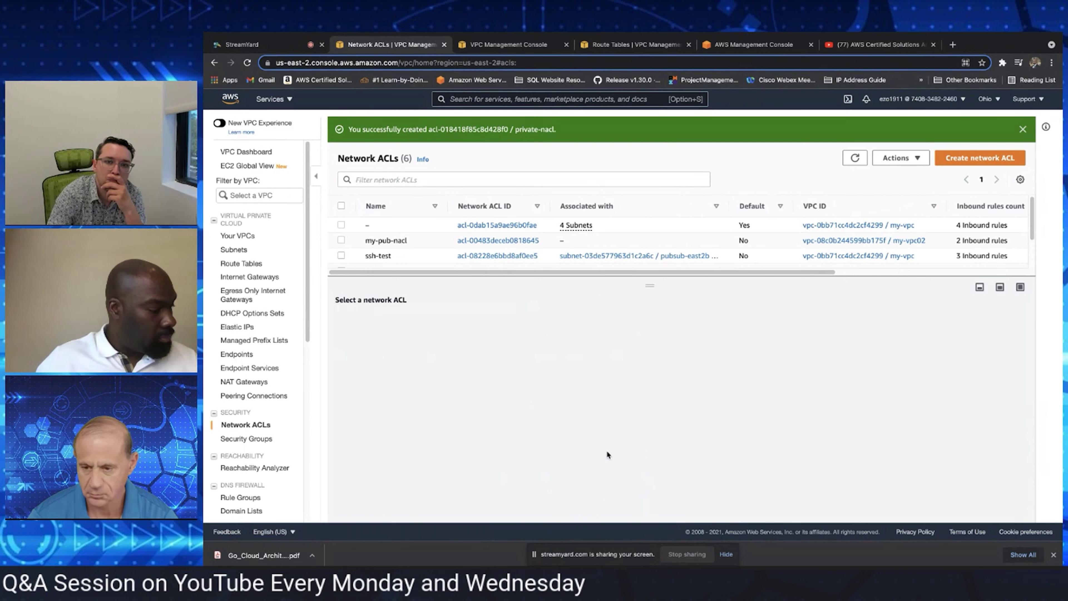
Change the type of inbound rule 100 in the network ACL my-pub-nacl to SSH (22)
left_click(339, 239)
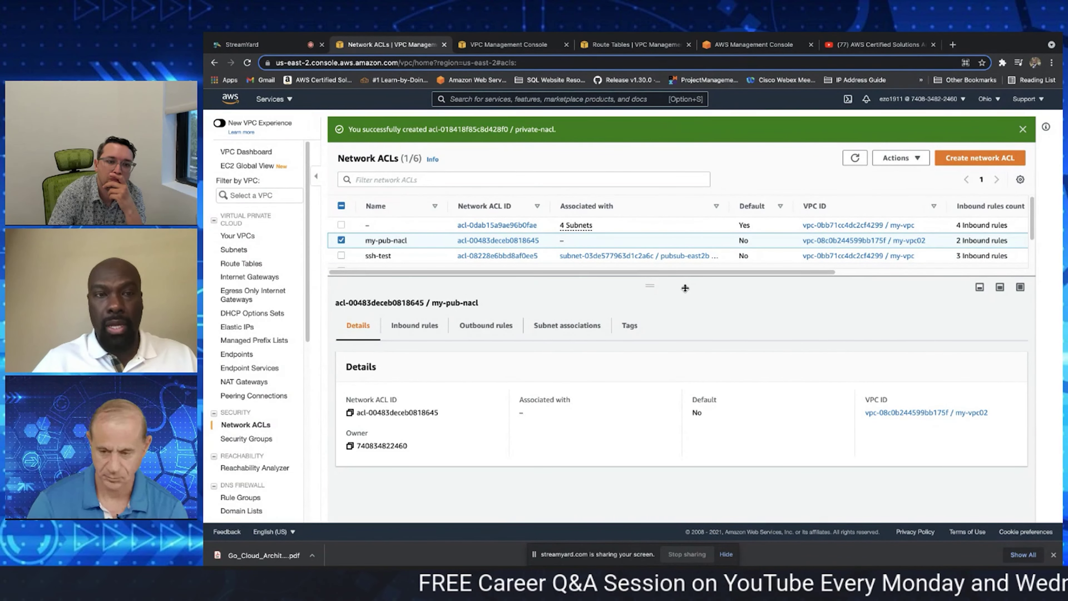
left_click(423, 325)
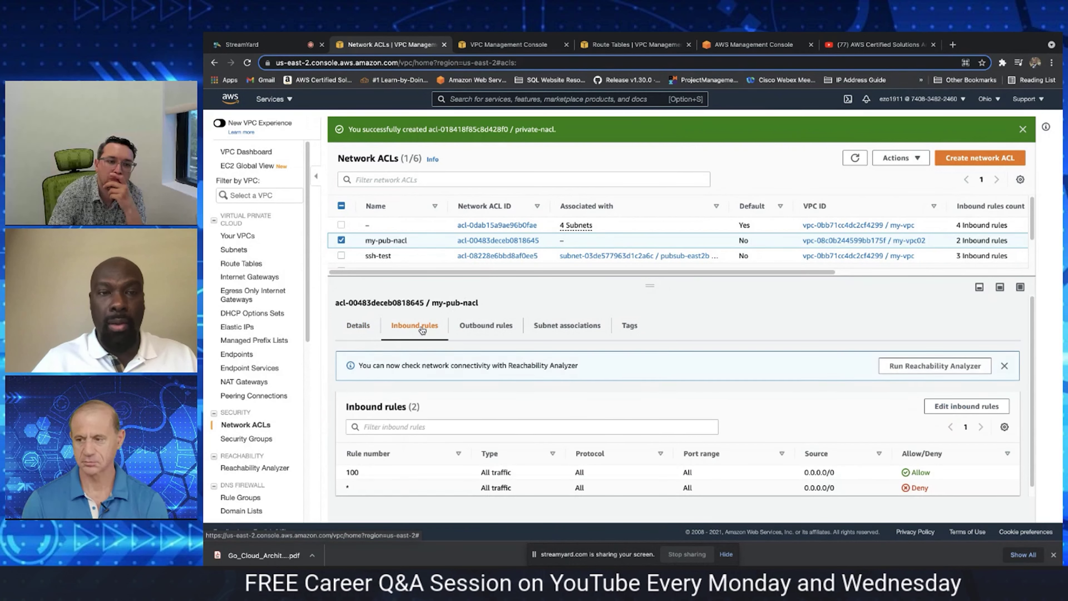
left_click(950, 407)
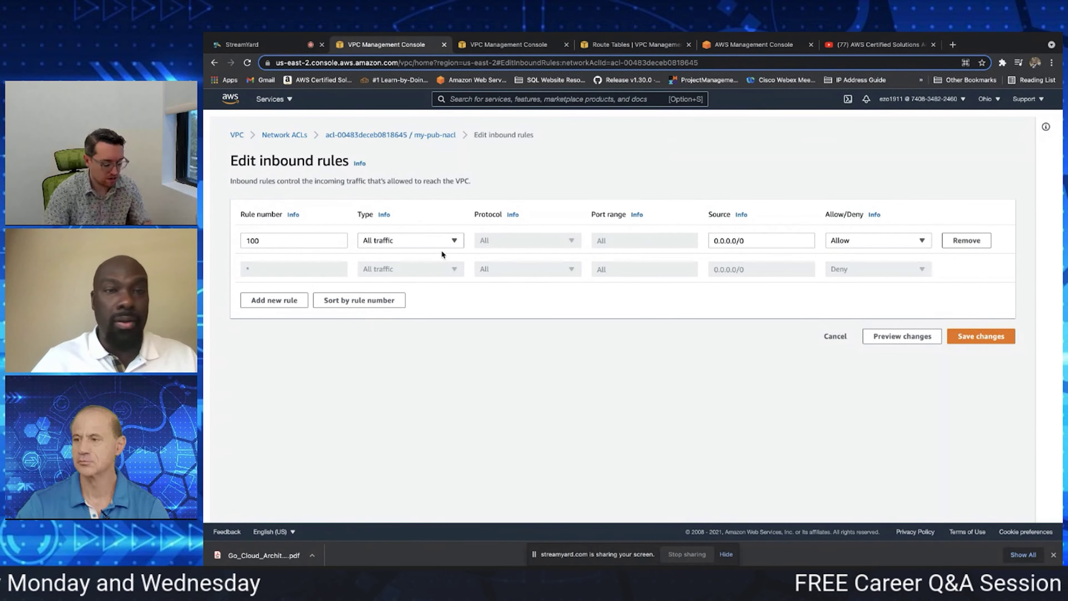
left_click(454, 241)
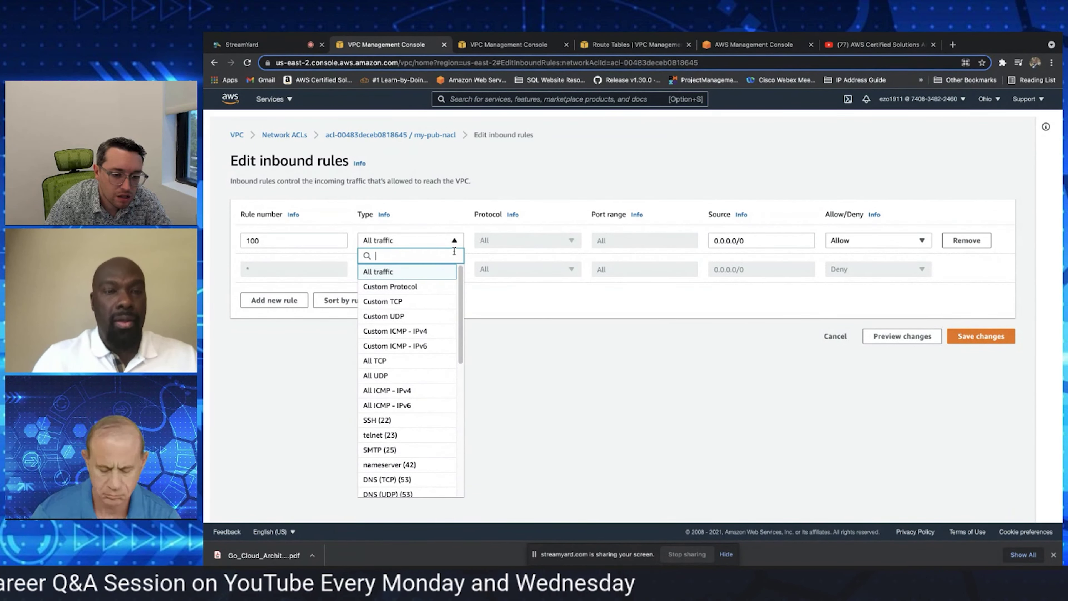
left_click(416, 420)
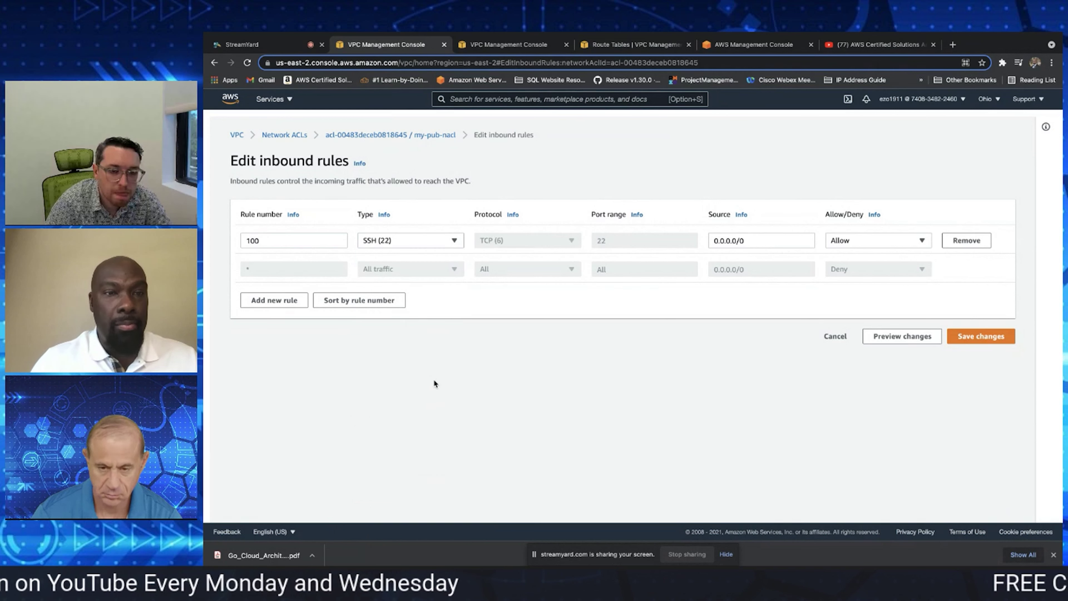
left_click(755, 240)
left_click_drag(754, 241, 669, 239)
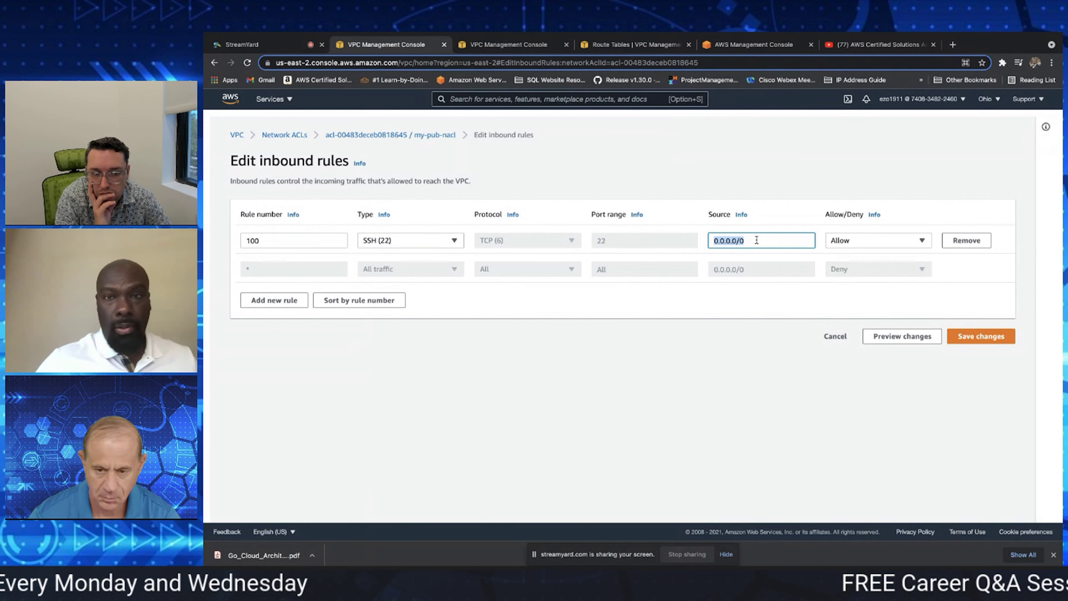
type("75.")
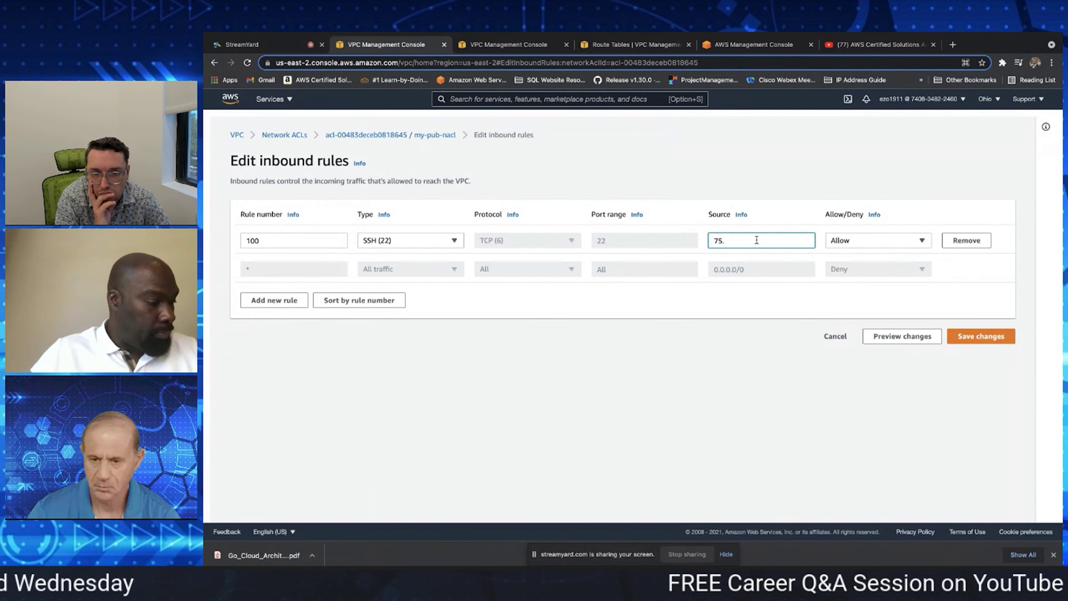
key("BackSpace")
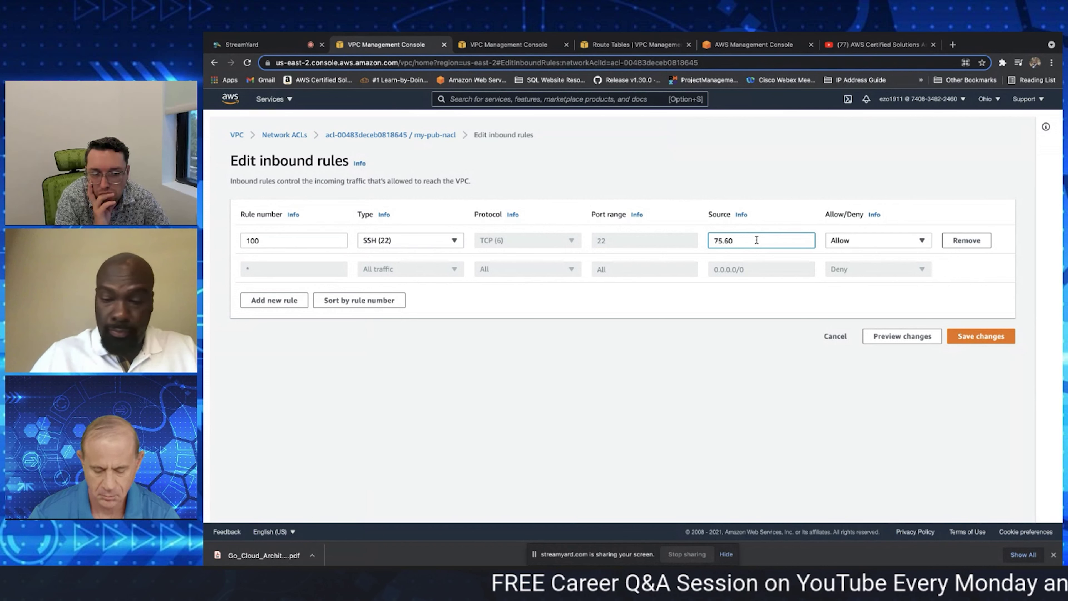
type(".60.125")
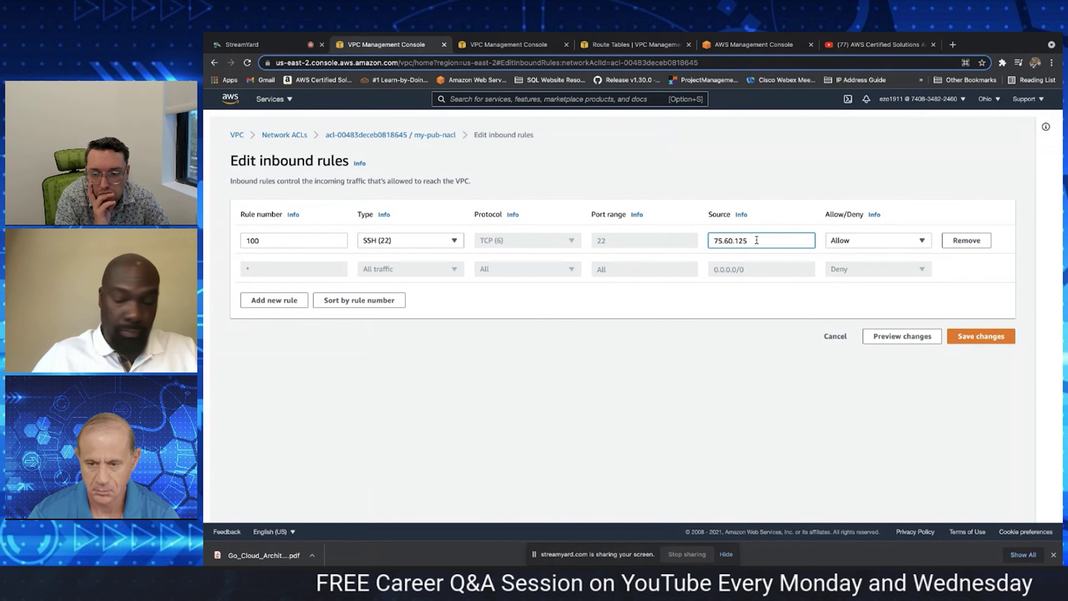
type(".136/")
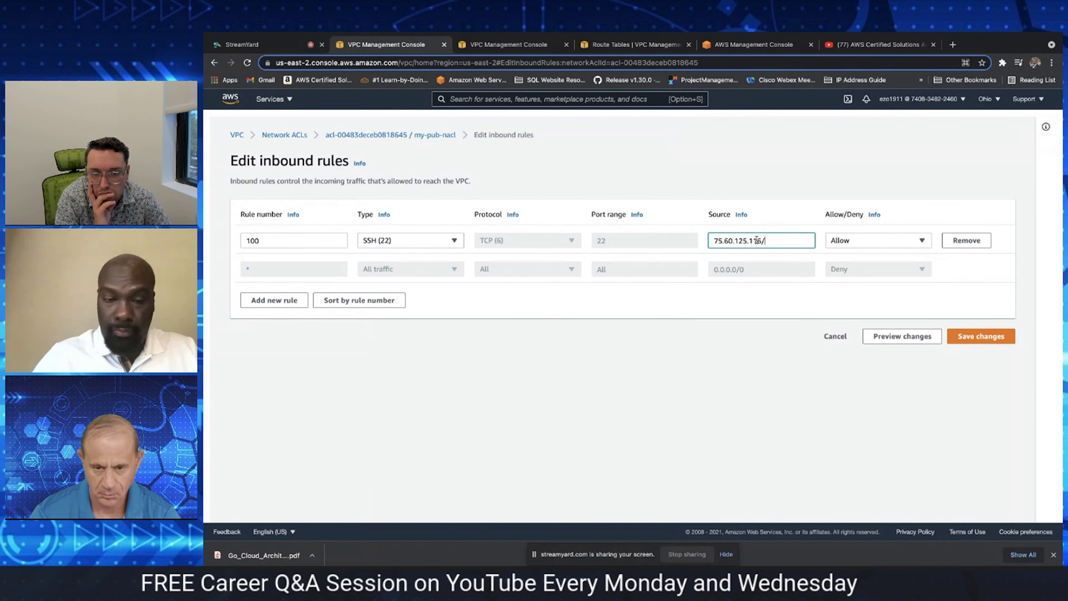
type("32")
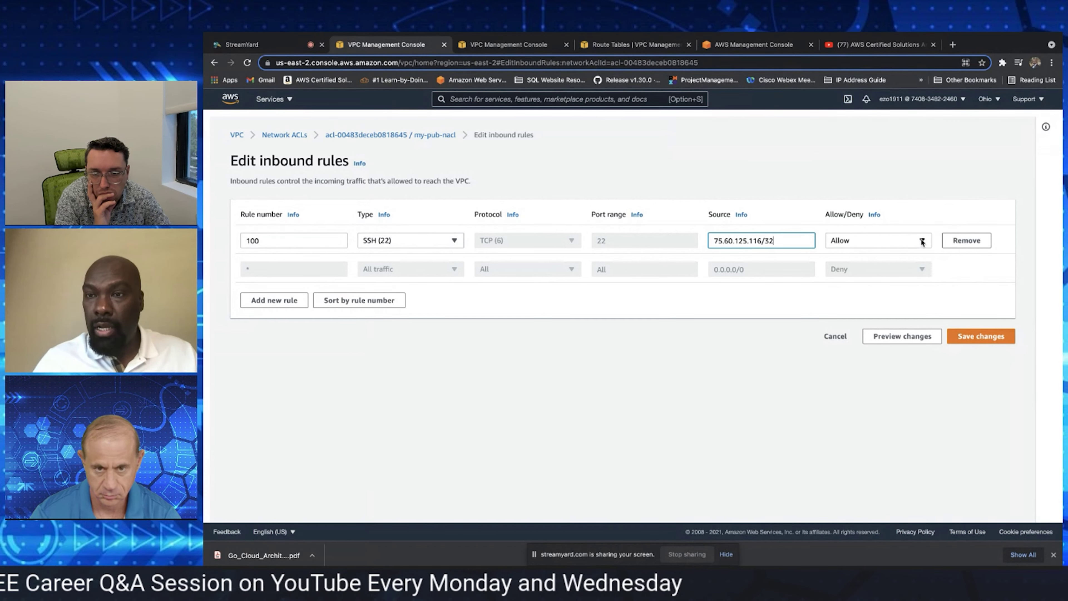
left_click(971, 336)
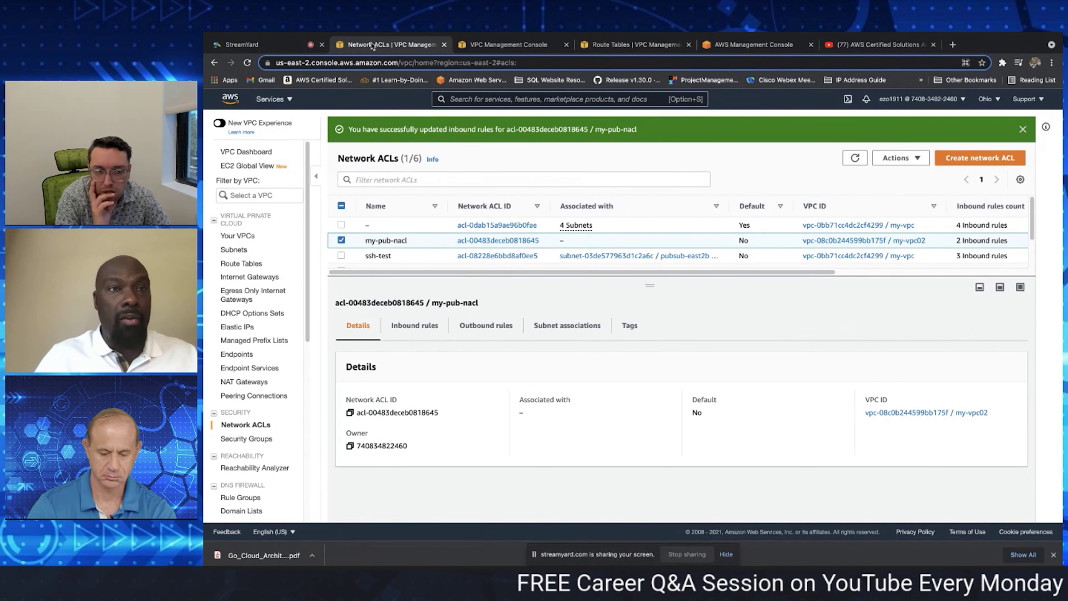
Return to the console home, open the VPC service's list of VPCs, and display the details of my-vpc02
left_click(231, 99)
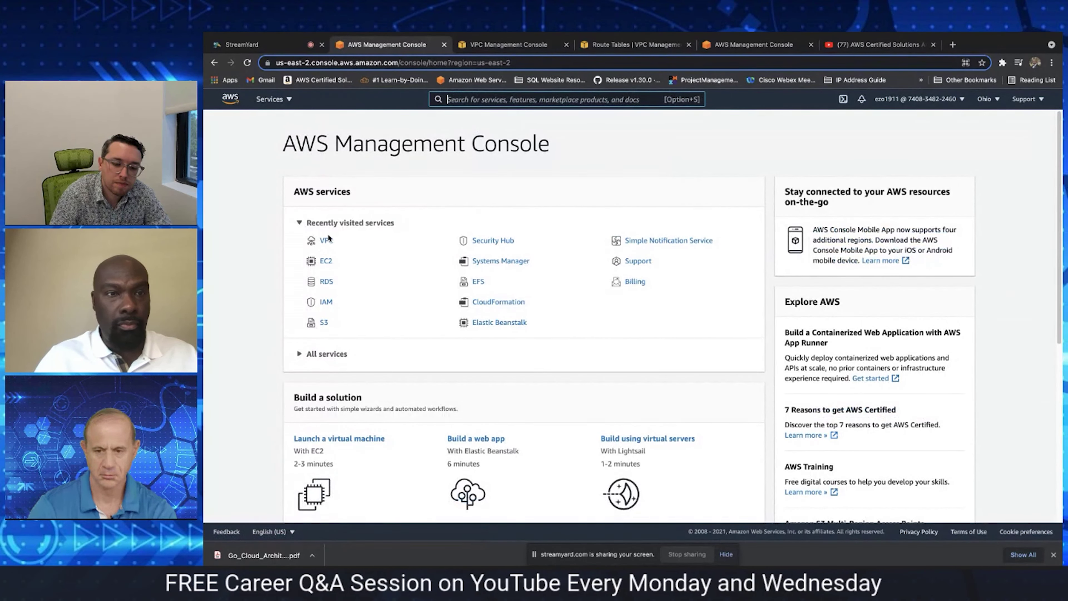
left_click(328, 240)
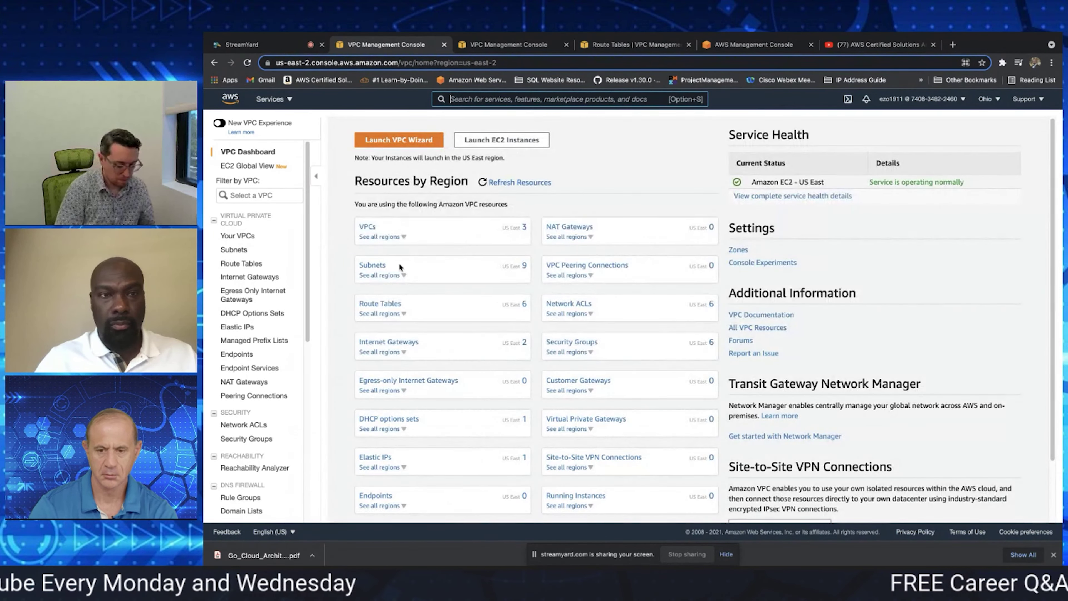
left_click(368, 227)
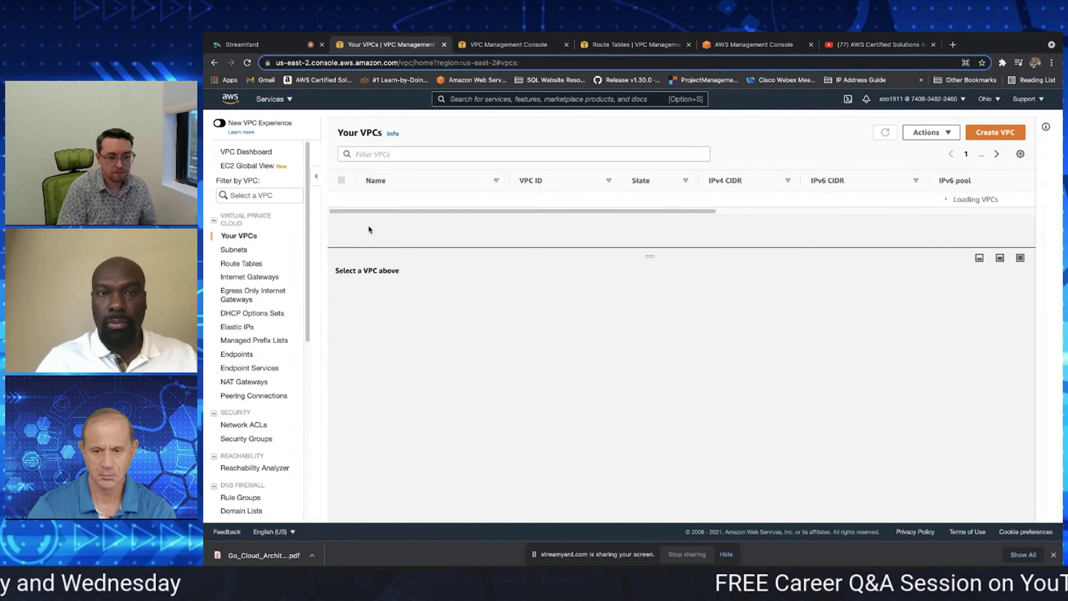
left_click(380, 214)
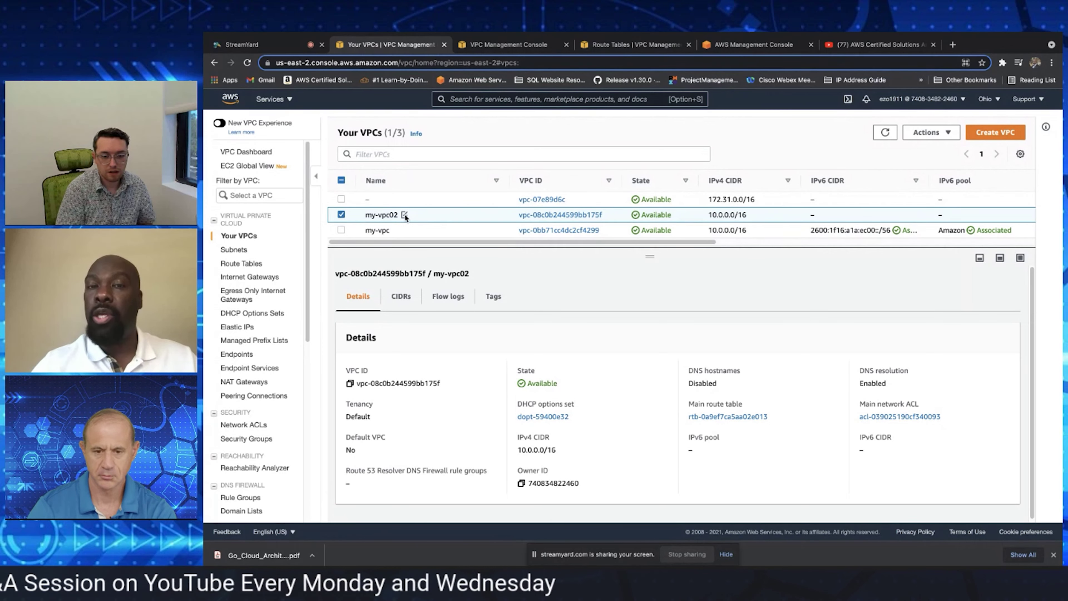
Review the subnets my-pubsub and private-sub that belong to my-vpc02
left_click(239, 251)
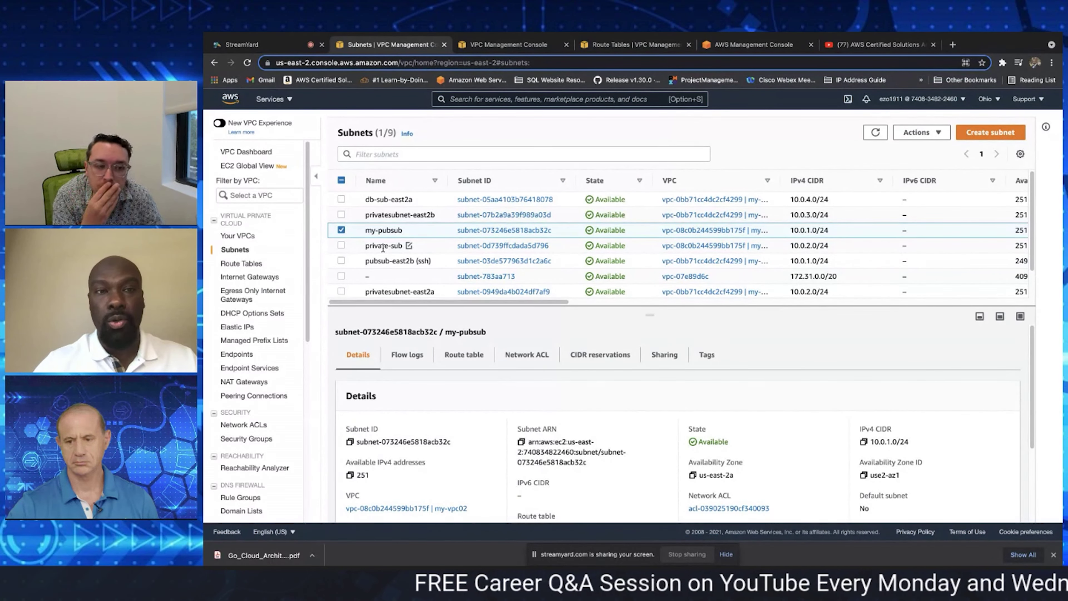
left_click(342, 246)
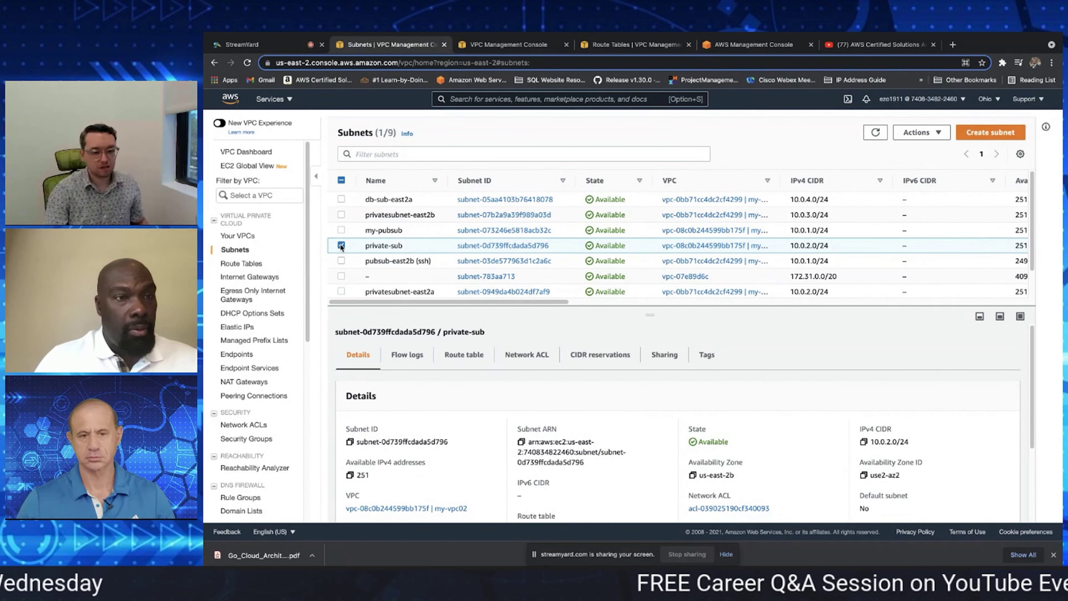
left_click(341, 245)
Review the route tables, dismissing the console notification, and display the list of internet gateways
left_click(241, 263)
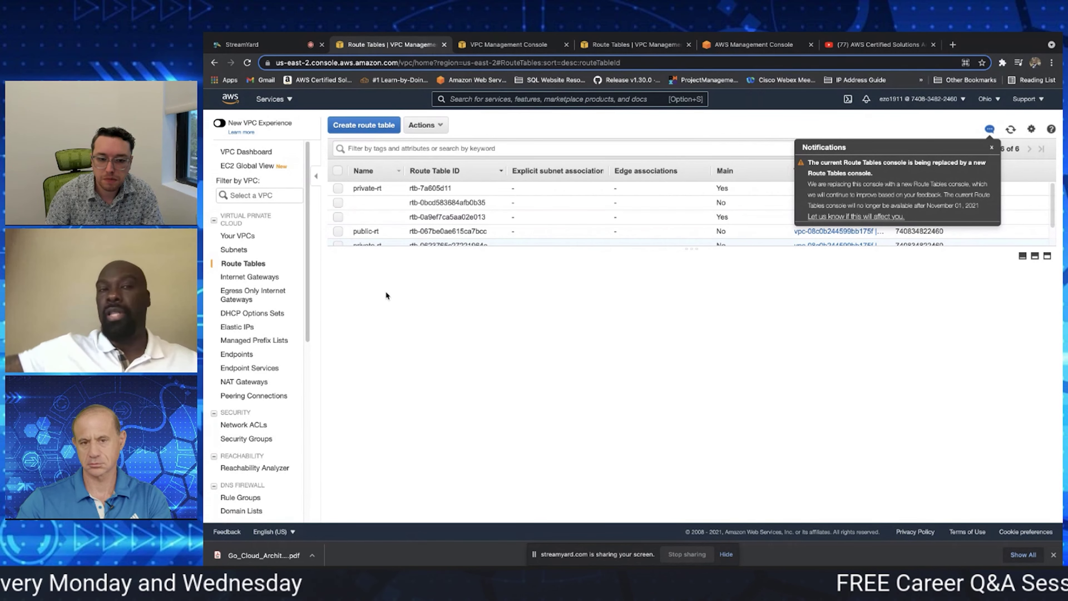
left_click(991, 149)
scroll(631, 219, "down", 2)
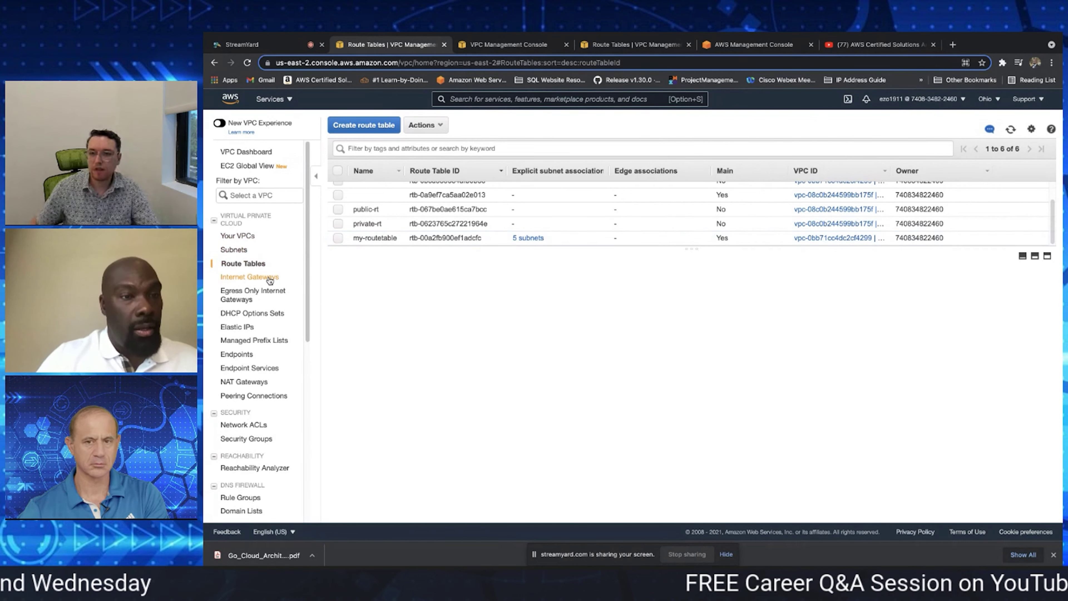
left_click(290, 277)
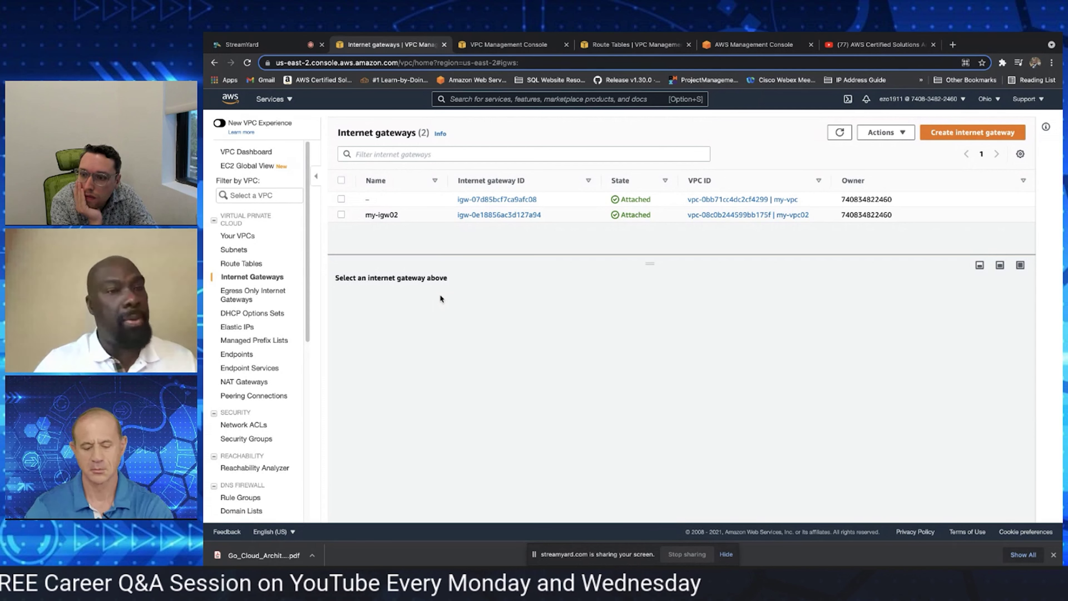
Open the list of network ACLs and display the details of private-nacl
scroll(310, 320, "down", 3)
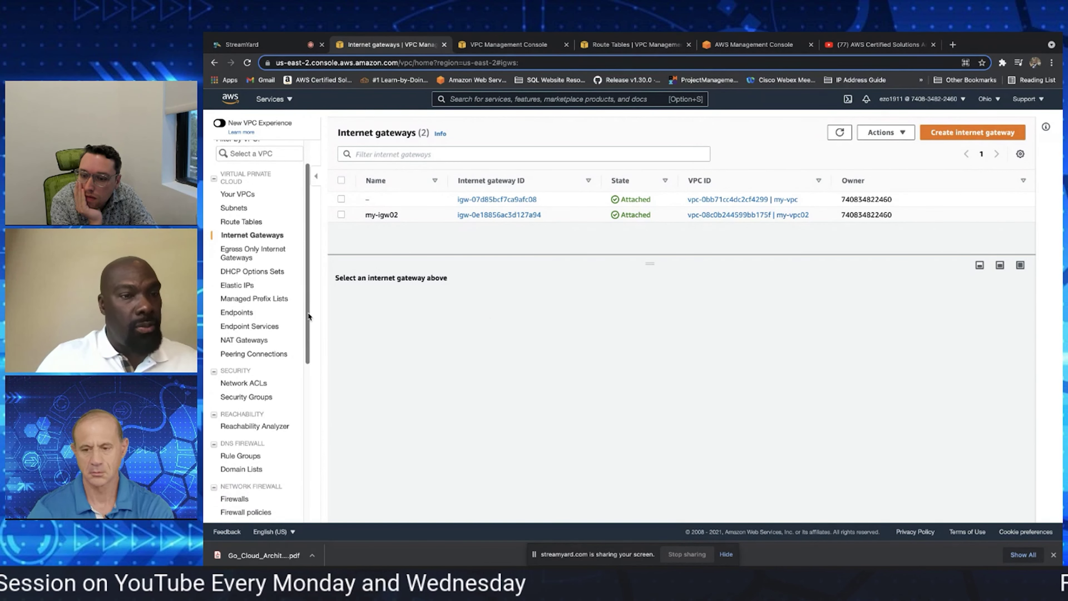
left_click(259, 357)
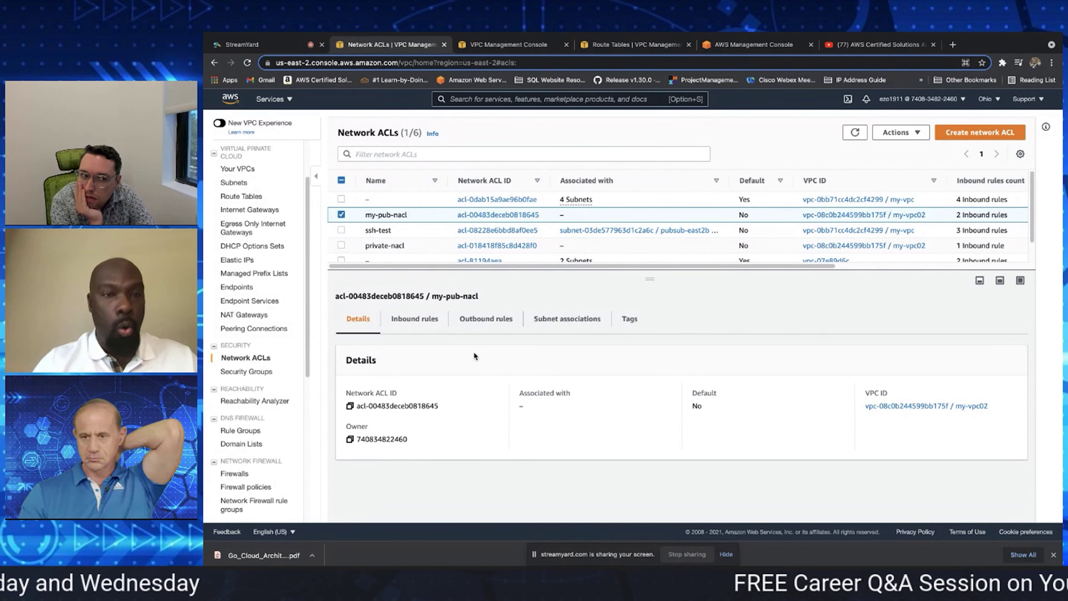
left_click(379, 256)
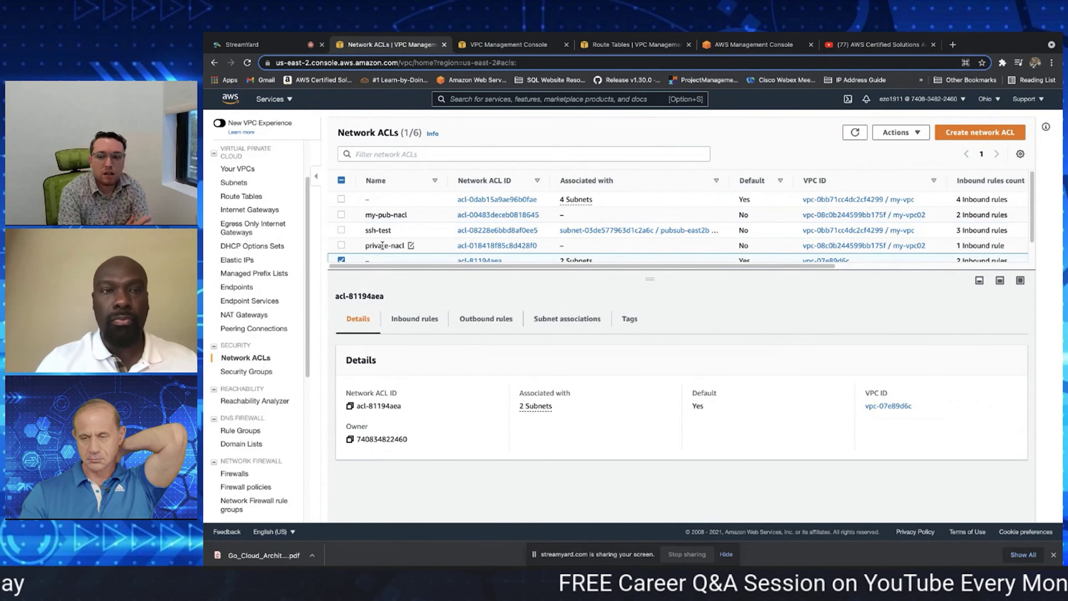
left_click(353, 249)
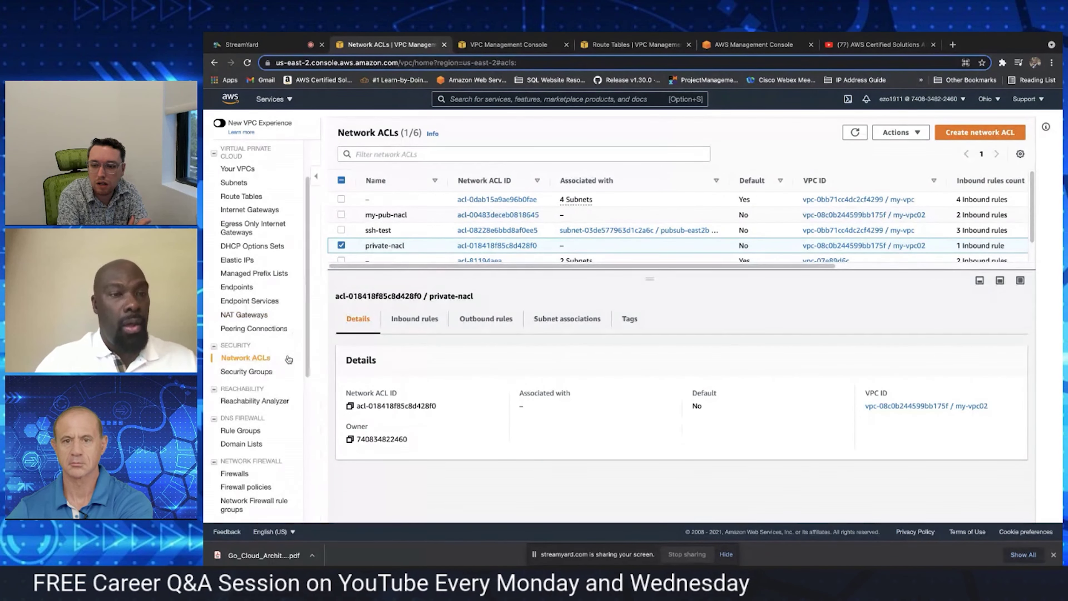
Look over the security groups and return to the list of VPCs
left_click(261, 373)
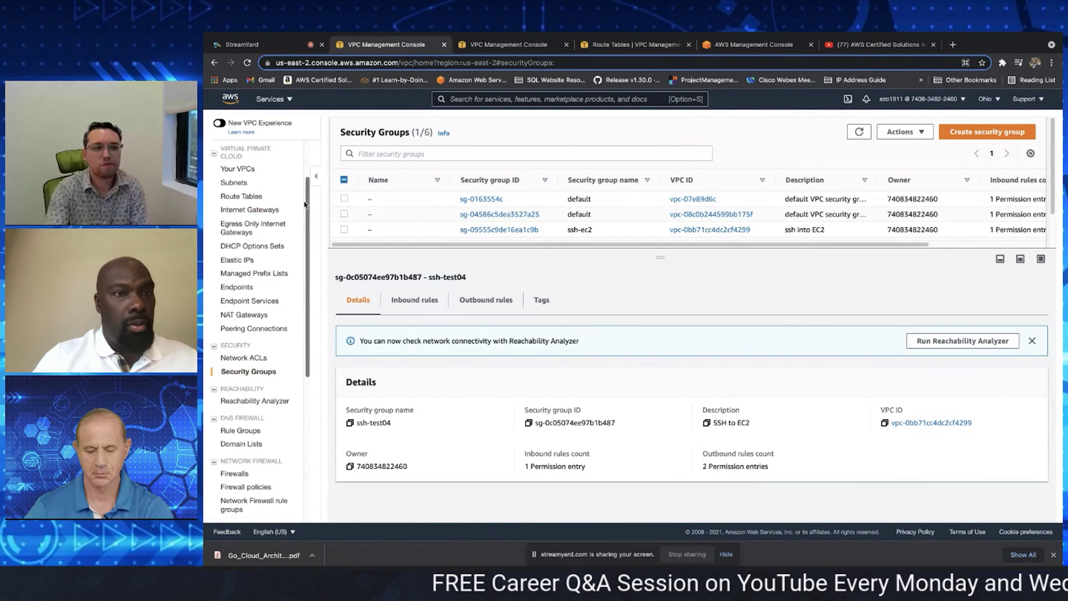
scroll(308, 135, "up", 3)
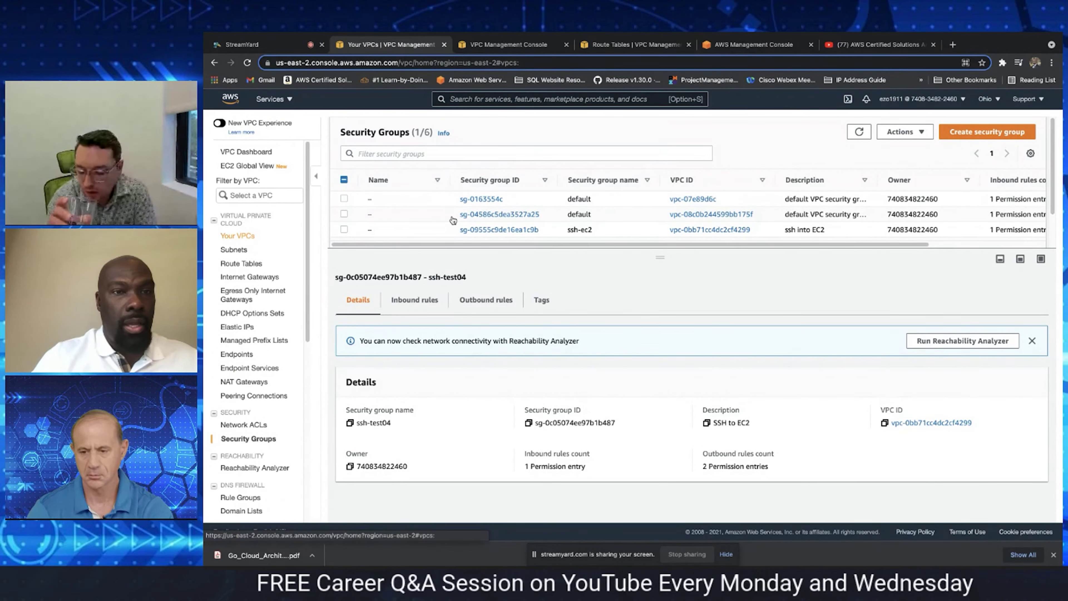
left_click(237, 236)
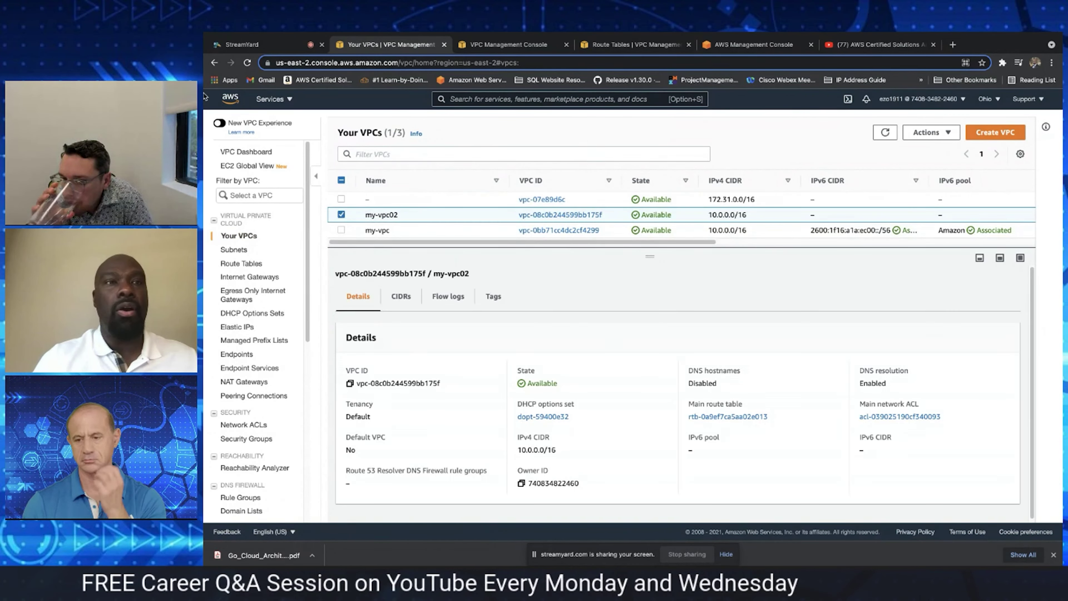